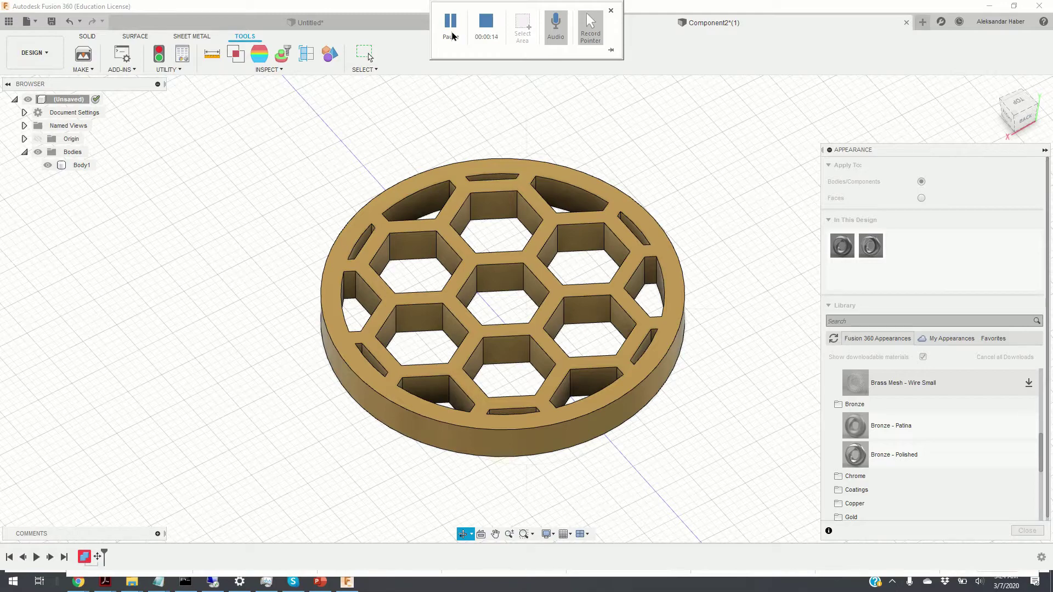
# Examine the finished honeycomb disc model from several angles.
pyautogui.moveTo(278, 301)
pyautogui.keyDown('shift'); pyautogui.mouseDown(button='middle')
pyautogui.moveTo(279, 267)
pyautogui.moveTo(249, 280)
pyautogui.moveTo(294, 301)
pyautogui.moveTo(275, 263)
pyautogui.moveTo(267, 284)
pyautogui.moveTo(296, 265)
pyautogui.moveTo(263, 254)
pyautogui.moveTo(278, 284)
pyautogui.mouseUp(button='middle'); pyautogui.keyUp('shift')
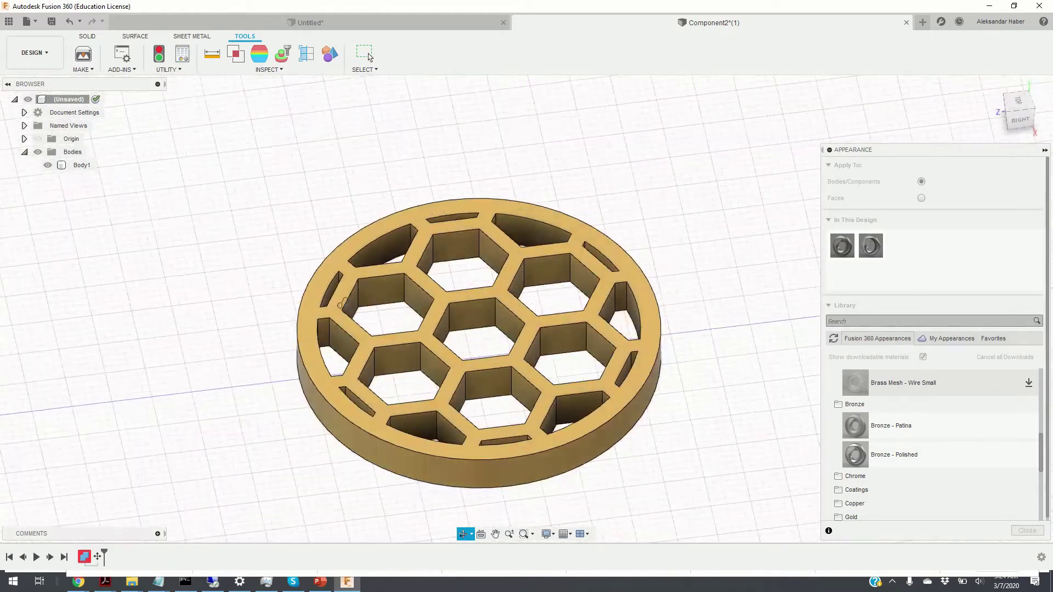
pyautogui.keyDown('shift'); pyautogui.moveTo(424, 289); pyautogui.dragTo(327, 314, button='middle'); pyautogui.keyUp('shift')
pyautogui.keyDown('shift'); pyautogui.moveTo(285, 271); pyautogui.dragTo(275, 219, button='middle'); pyautogui.keyUp('shift')
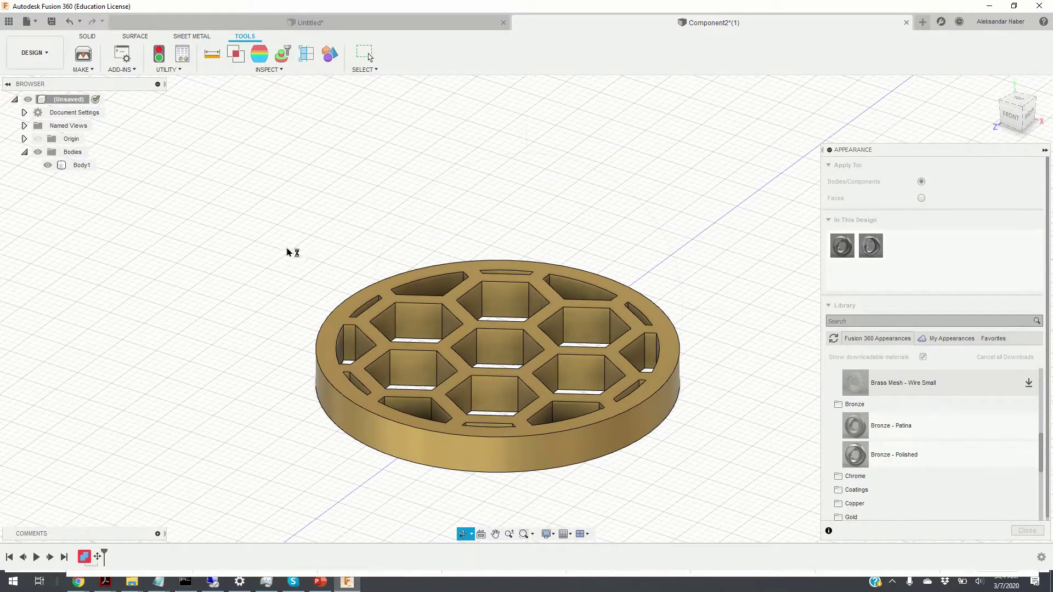
pyautogui.moveTo(286, 252); pyautogui.dragTo(435, 322, button='middle')
pyautogui.keyDown('shift'); pyautogui.moveTo(536, 345); pyautogui.dragTo(404, 387, button='middle'); pyautogui.keyUp('shift')
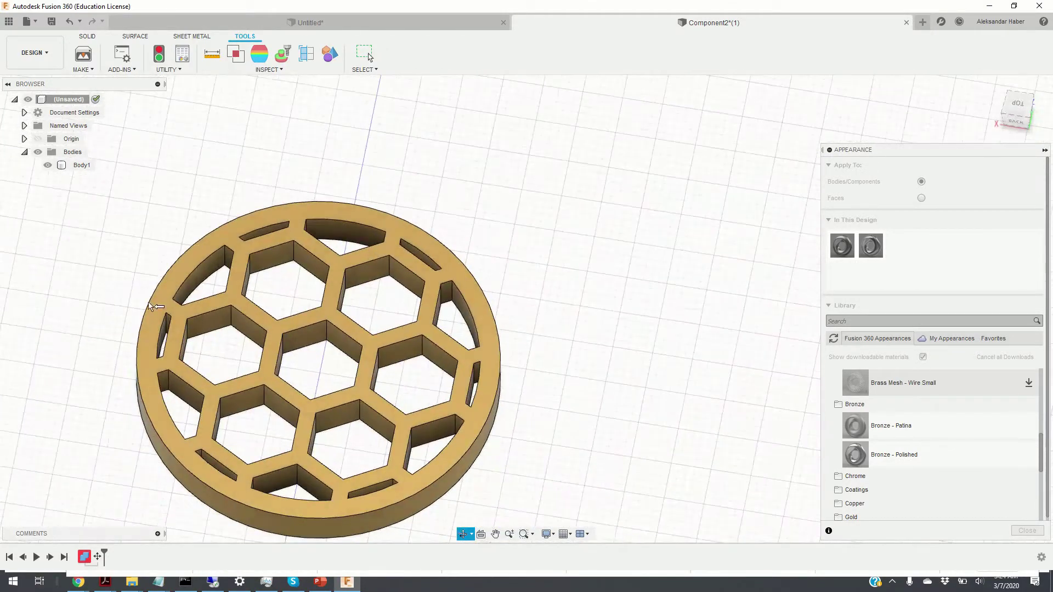
pyautogui.keyDown('shift'); pyautogui.moveTo(457, 430); pyautogui.dragTo(351, 316, button='middle'); pyautogui.keyUp('shift')
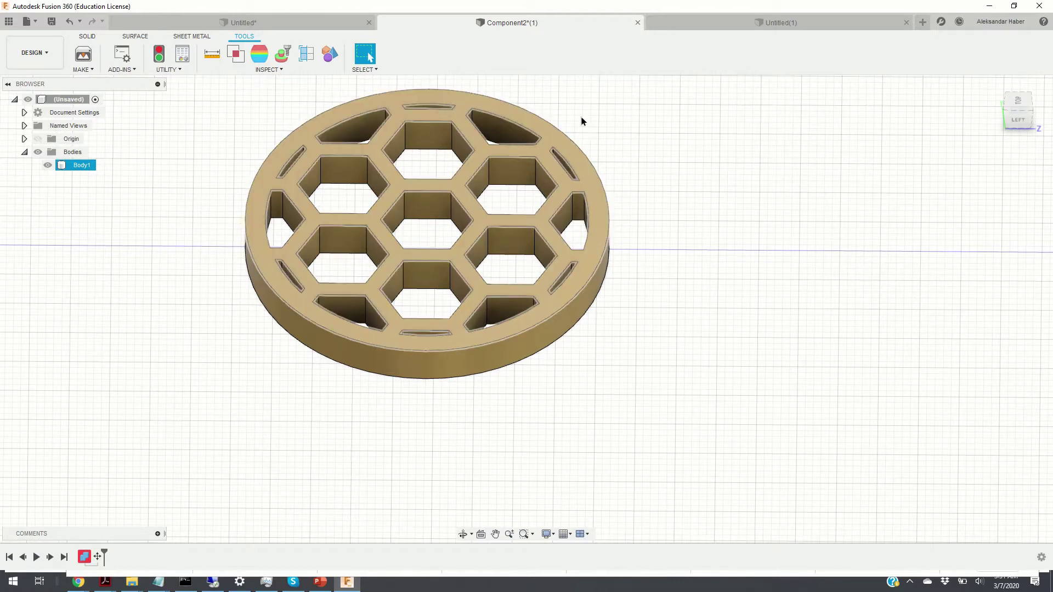
pyautogui.moveTo(543, 4)
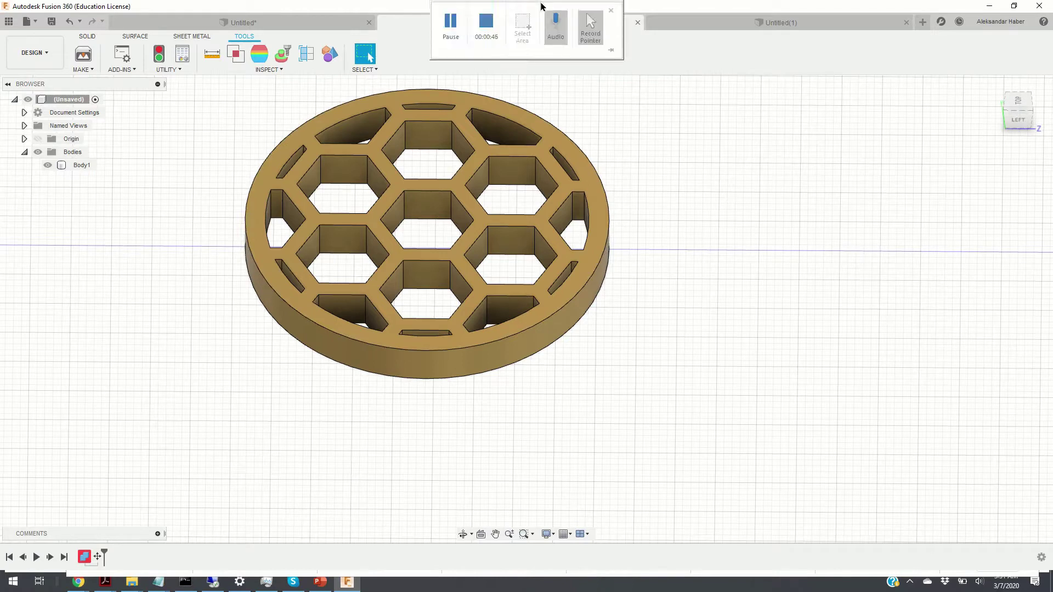
pyautogui.click(488, 24)
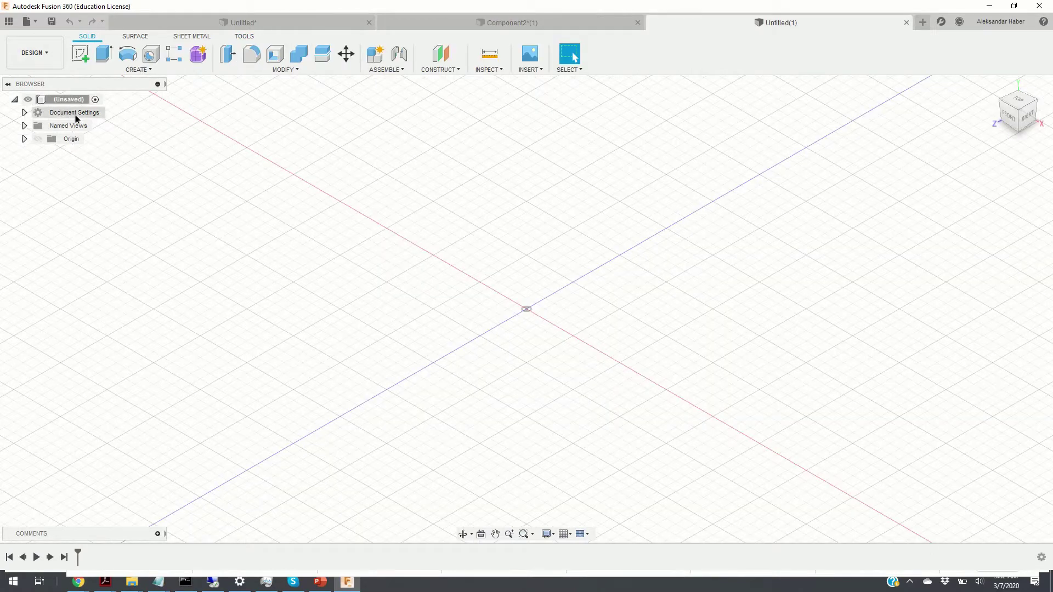
# Create a new component under the root of the empty unsaved design, keeping the default name.
pyautogui.rightClick(73, 102)
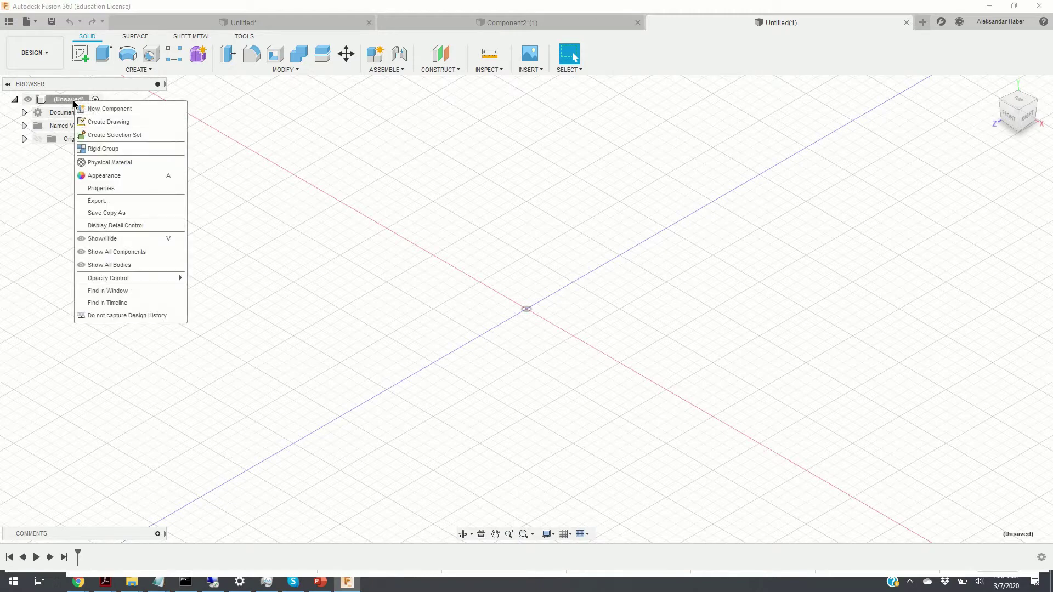
pyautogui.click(120, 109)
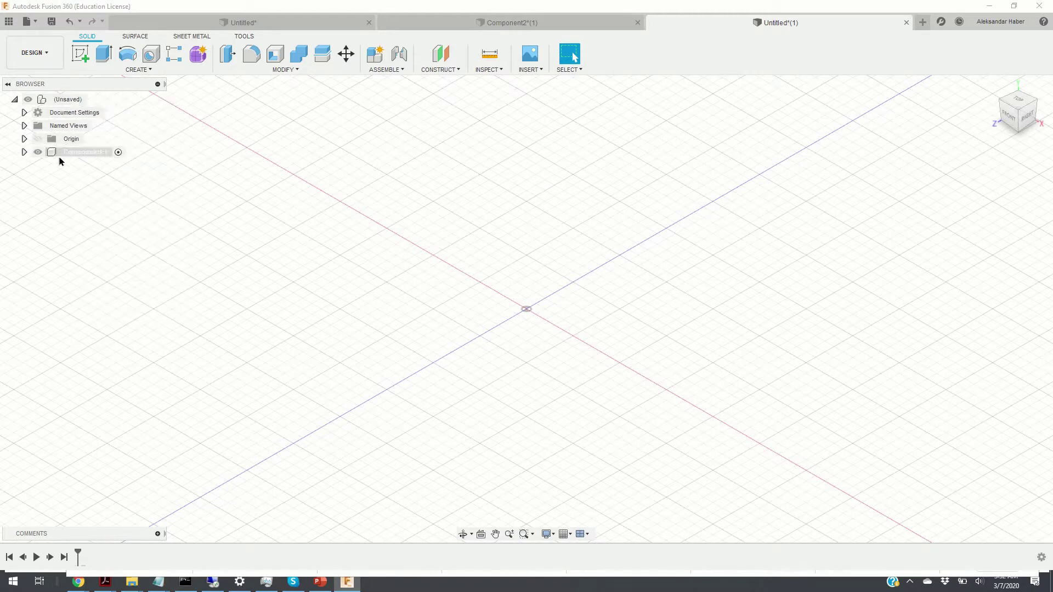
pyautogui.press('Return')
# Add a user parameter named diameter in mm with the expression 10.
pyautogui.click(296, 72)
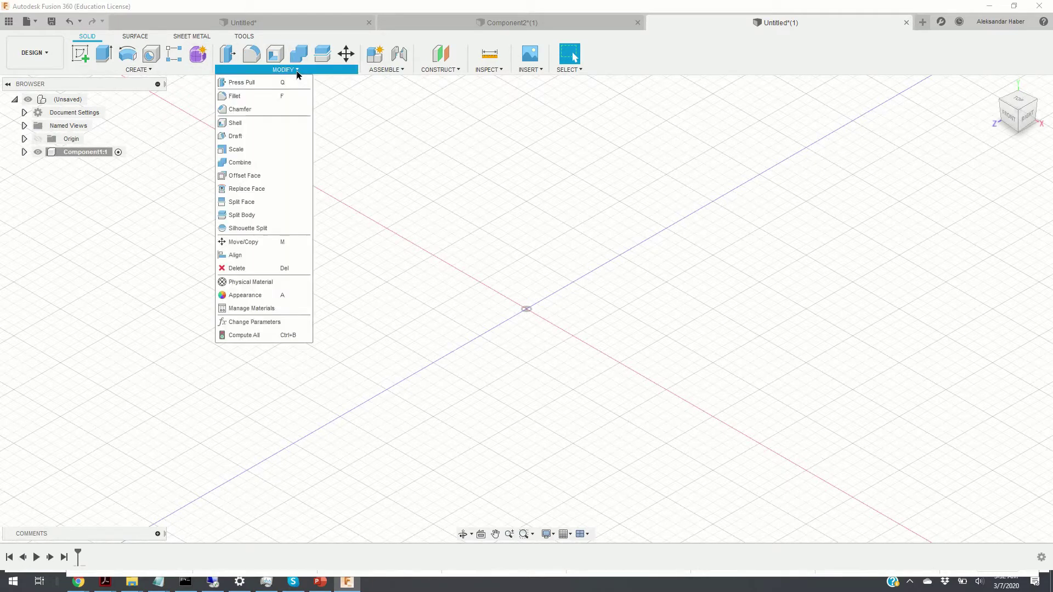
pyautogui.click(259, 326)
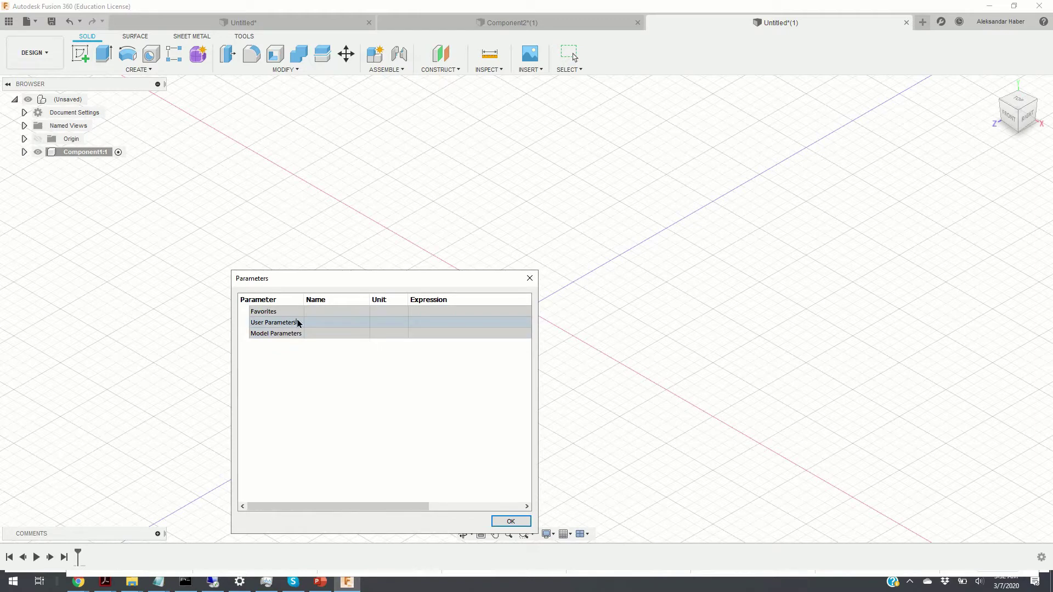
pyautogui.click(296, 322)
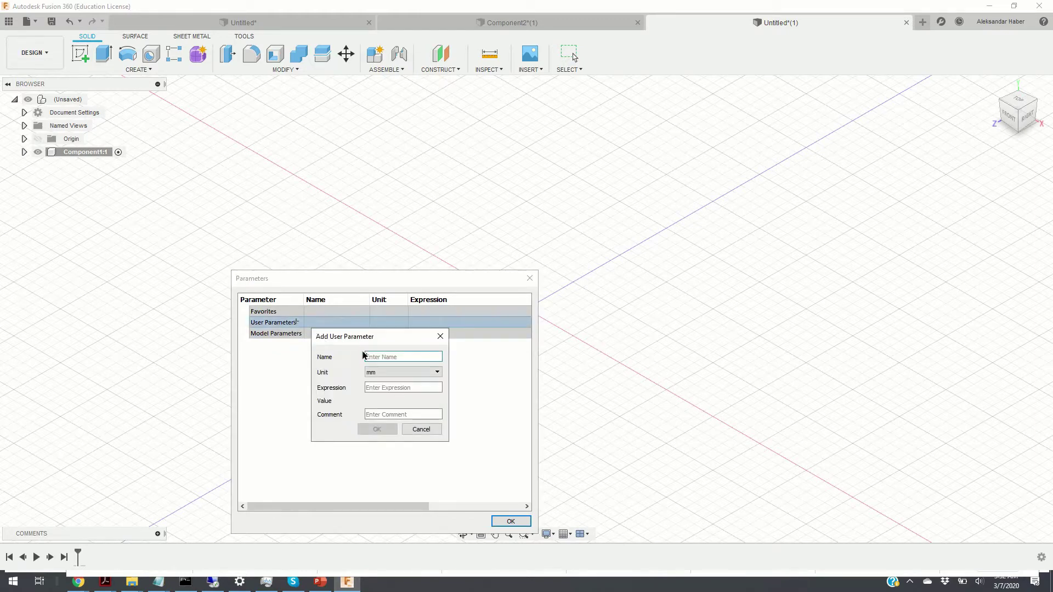
pyautogui.click(381, 357)
pyautogui.write('diameter')
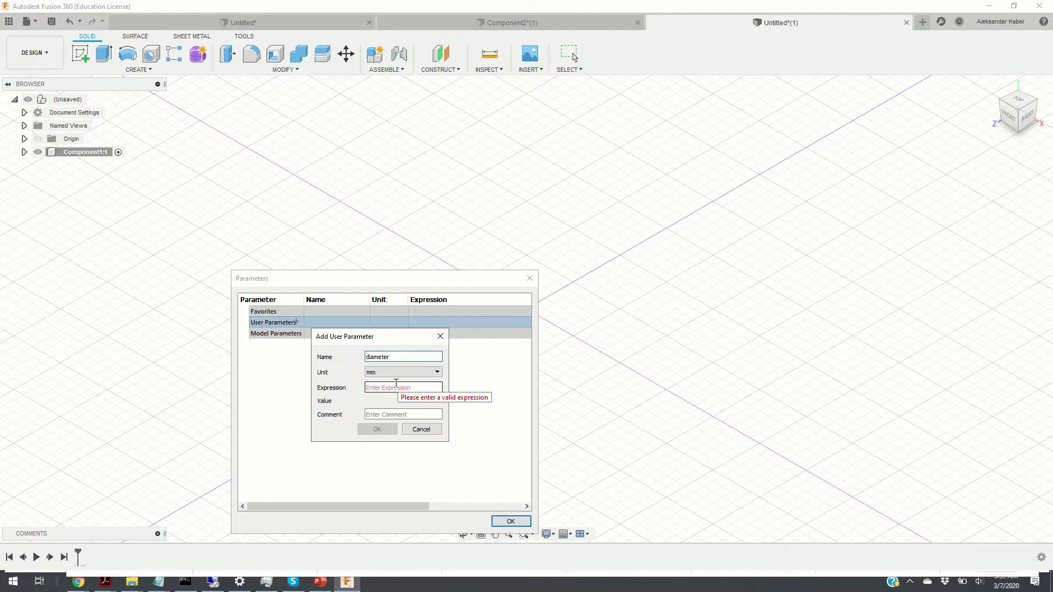
pyautogui.click(394, 389)
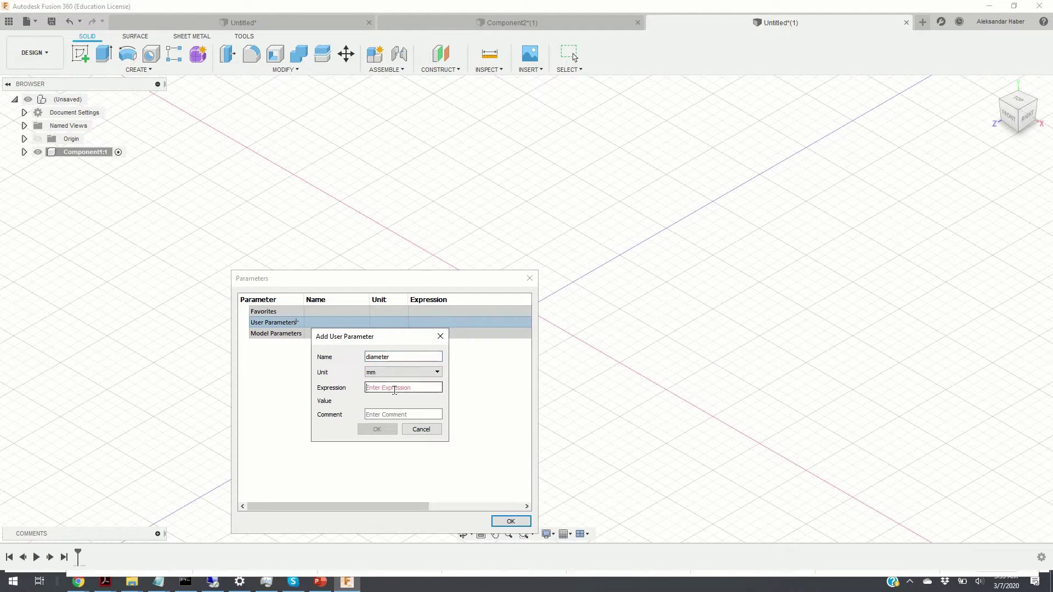
pyautogui.write('10')
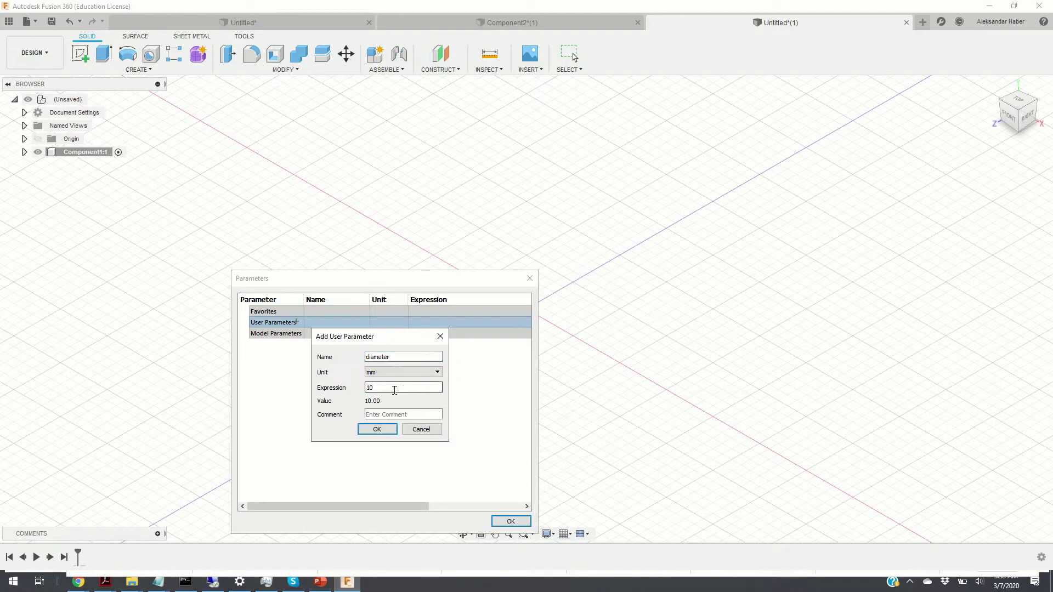
pyautogui.click(371, 430)
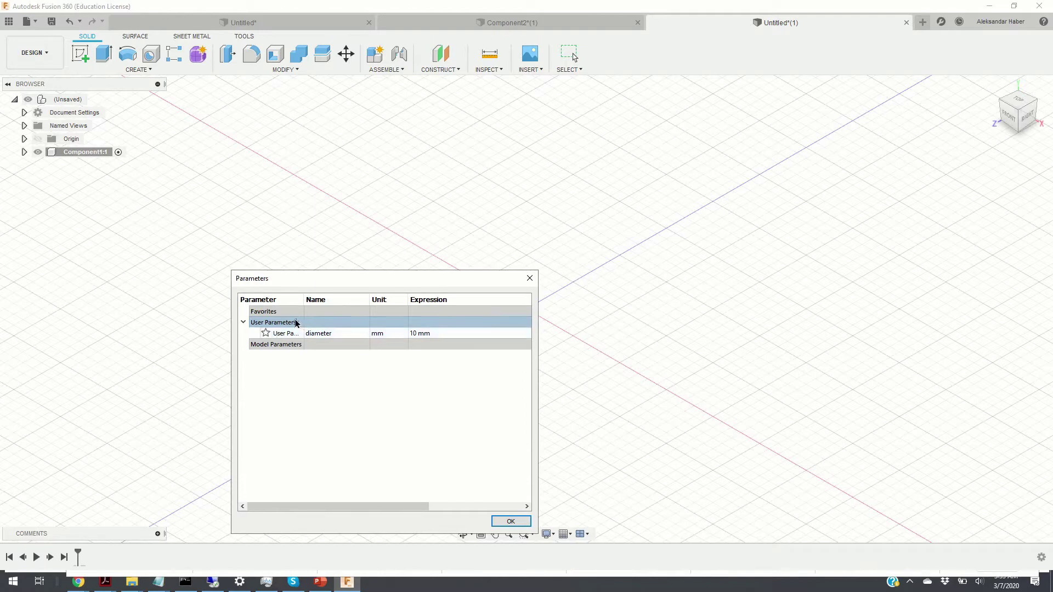
# Add a user parameter named wall in mm with the expression 2.
pyautogui.click(297, 322)
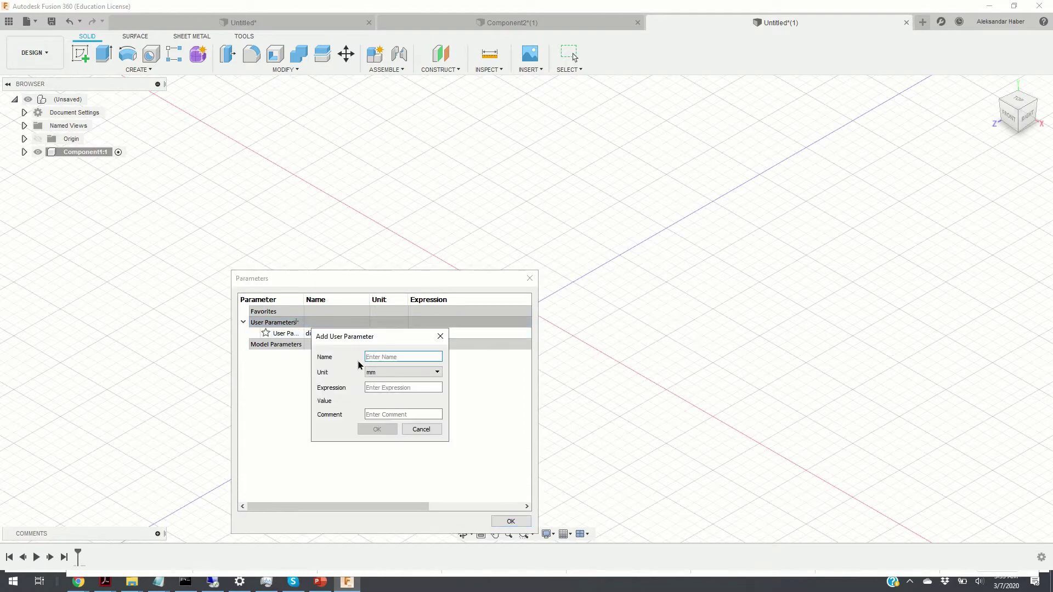
pyautogui.write('wall')
pyautogui.click(377, 388)
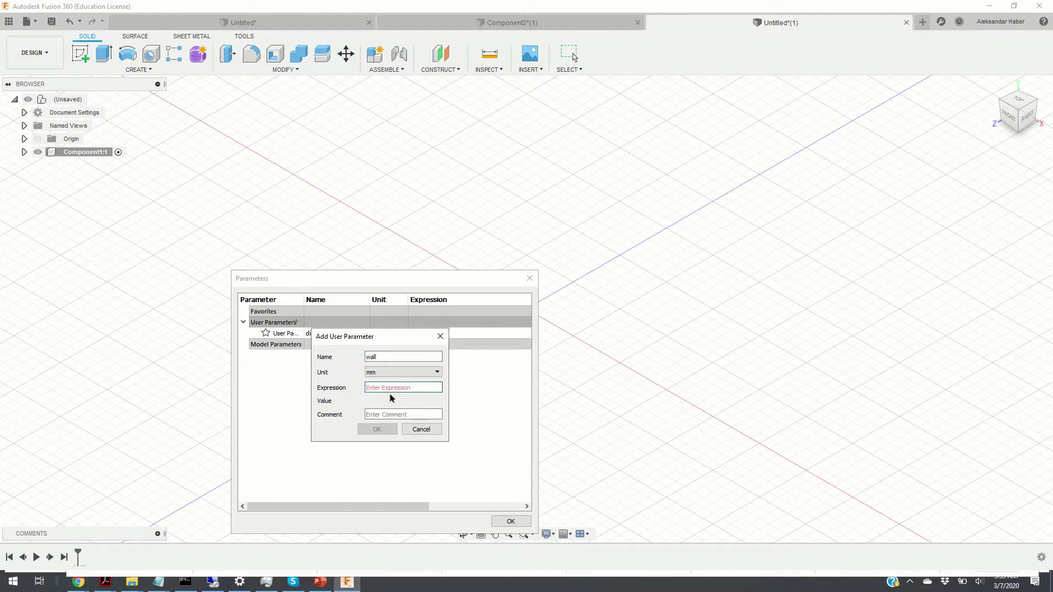
pyautogui.write('2')
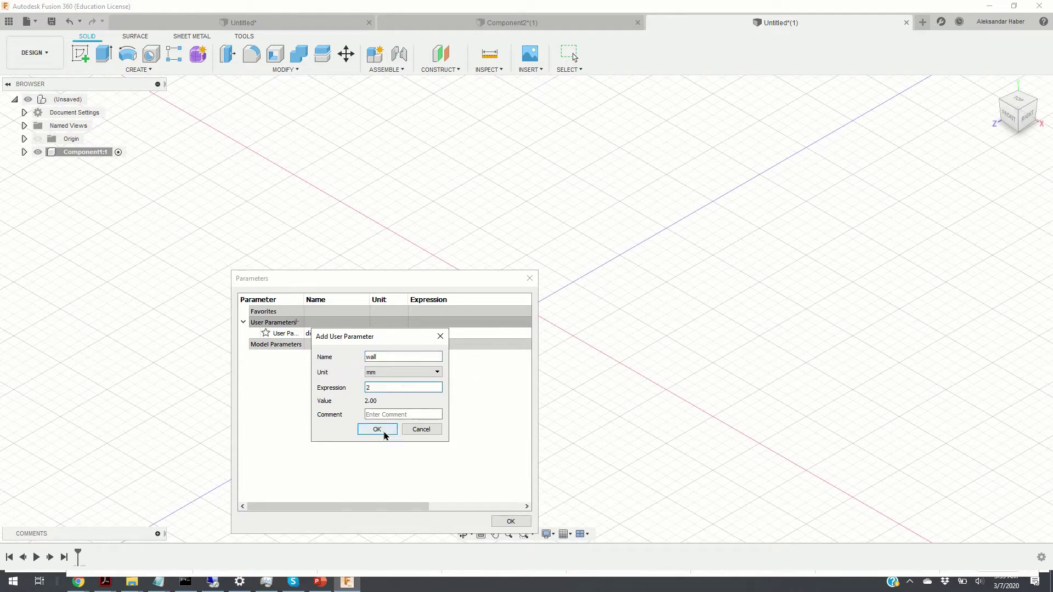
pyautogui.click(377, 429)
# Add a user parameter named height in mm with the expression 5.
pyautogui.click(296, 322)
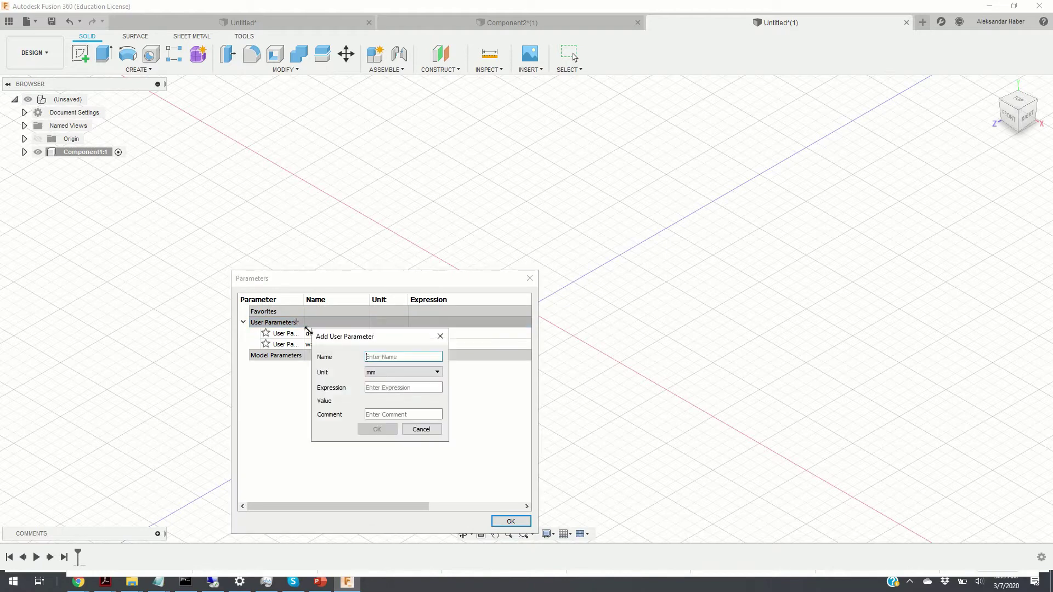
pyautogui.write('height')
pyautogui.click(384, 387)
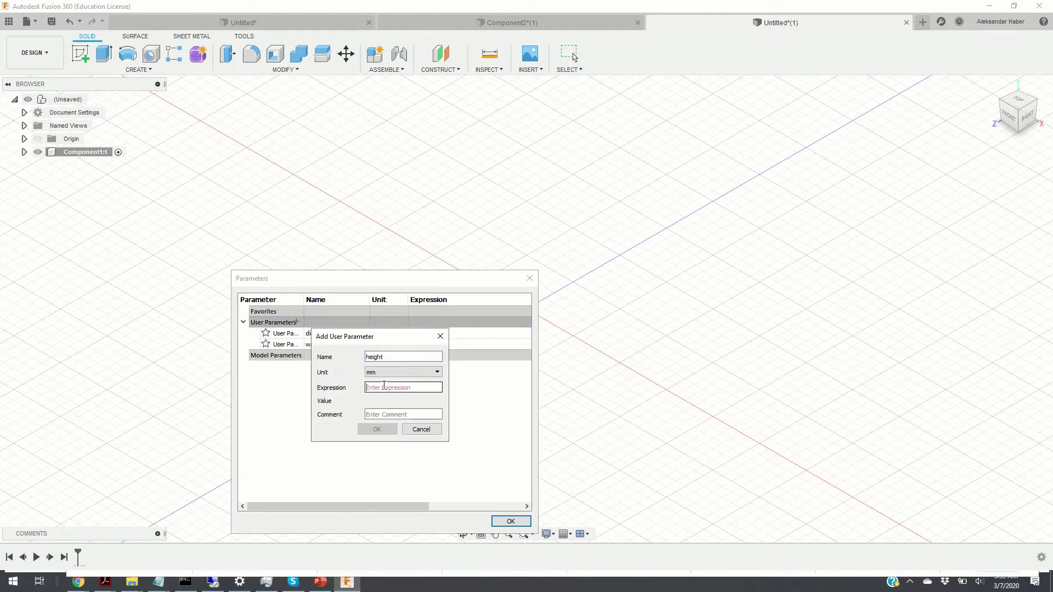
pyautogui.write('5')
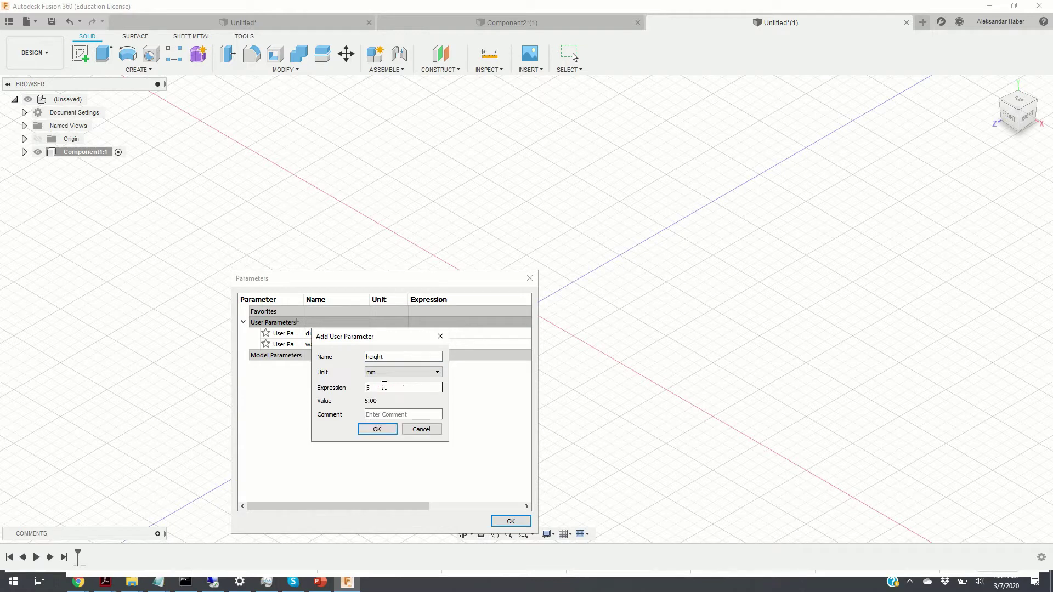
pyautogui.click(377, 429)
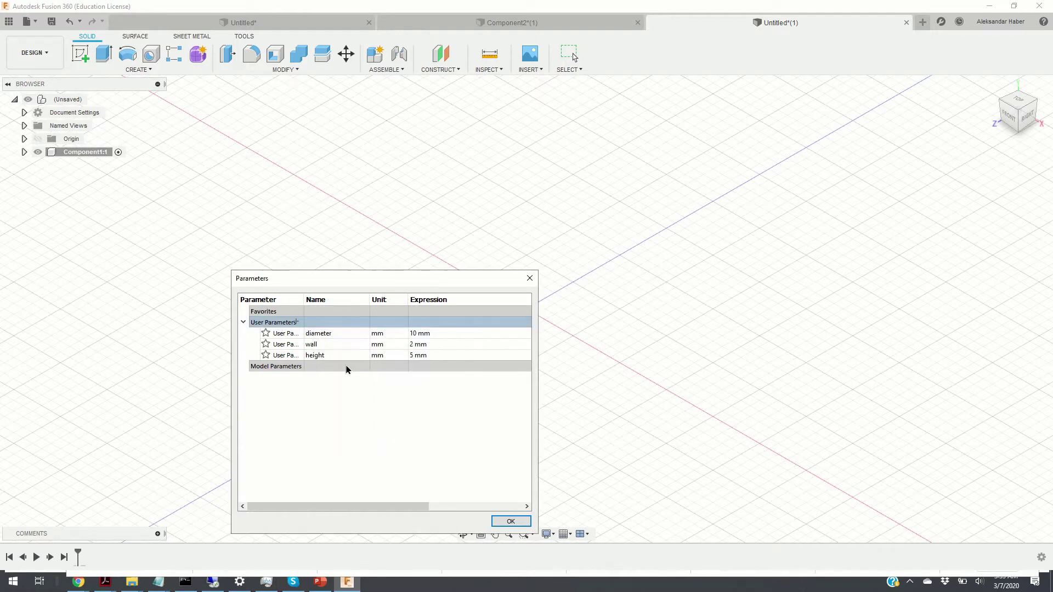
# Add a user parameter named diamter1 in mm with the expression 60.
pyautogui.click(296, 322)
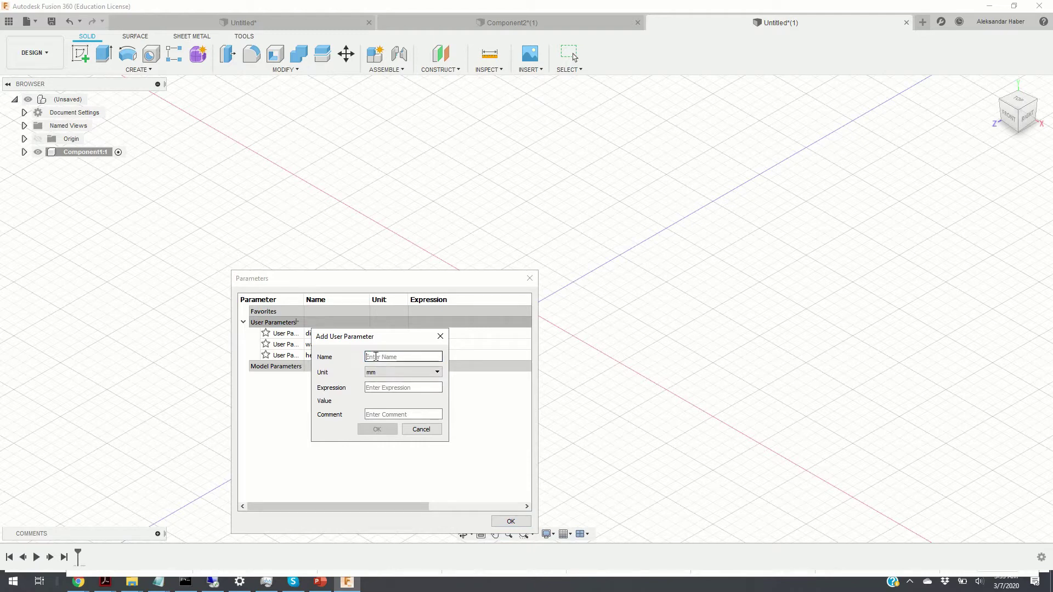
pyautogui.write('diamter1')
pyautogui.click(390, 387)
pyautogui.write('60')
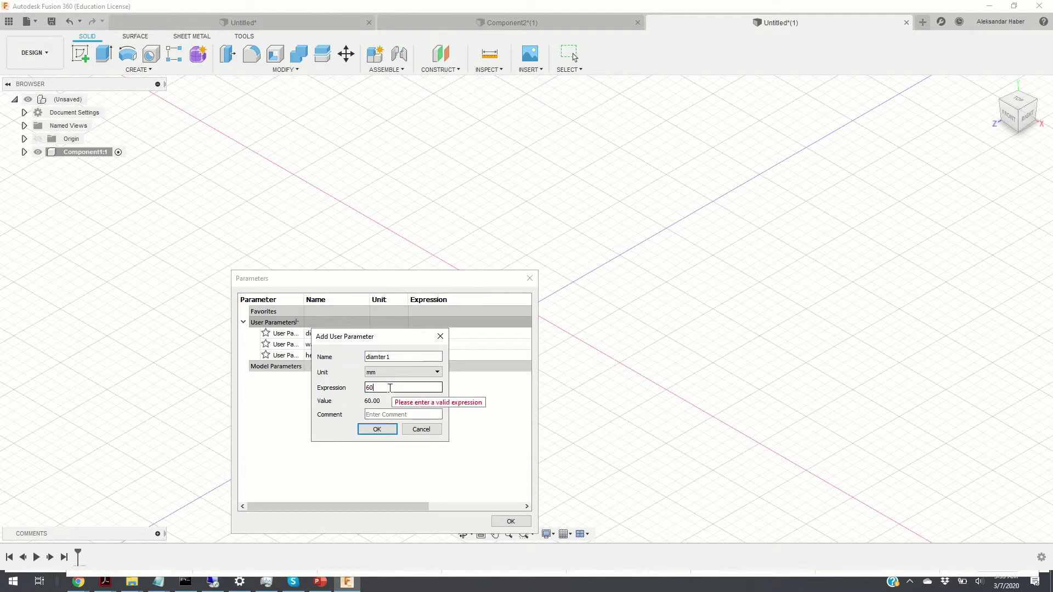
pyautogui.click(377, 429)
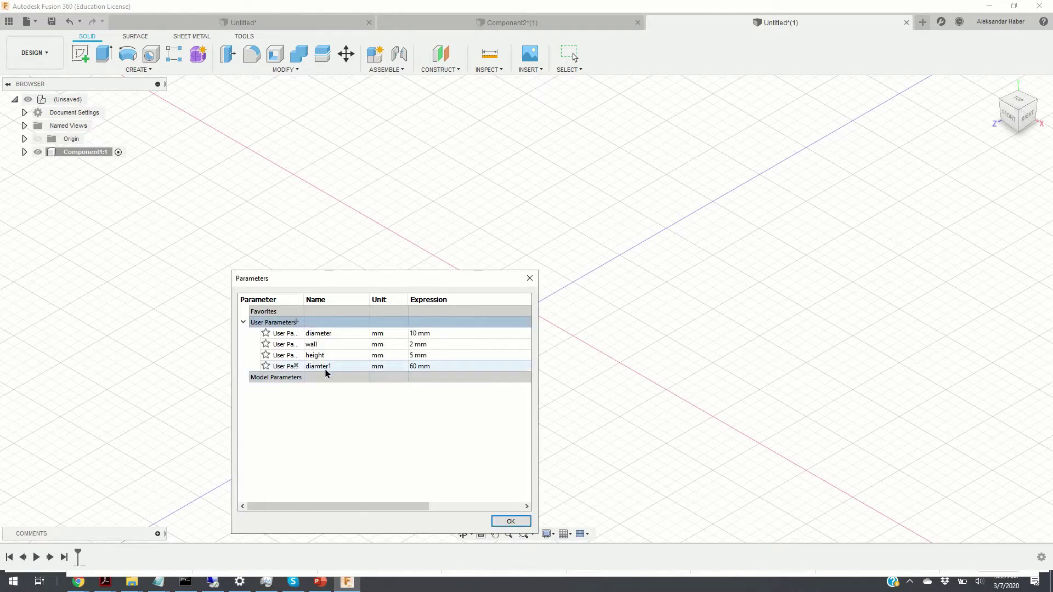
# Add a user parameter named diamter2 in mm with the expression diamter1+wall, and finish editing the parameters.
pyautogui.click(297, 323)
pyautogui.click(395, 357)
pyautogui.write('diamter')
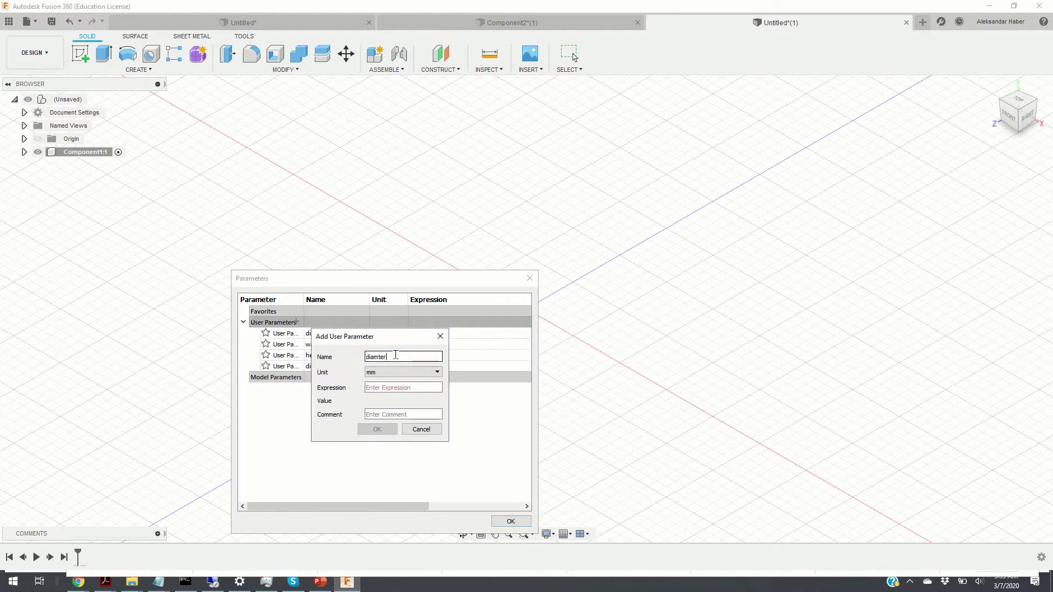
pyautogui.write('2')
pyautogui.click(392, 388)
pyautogui.write('di')
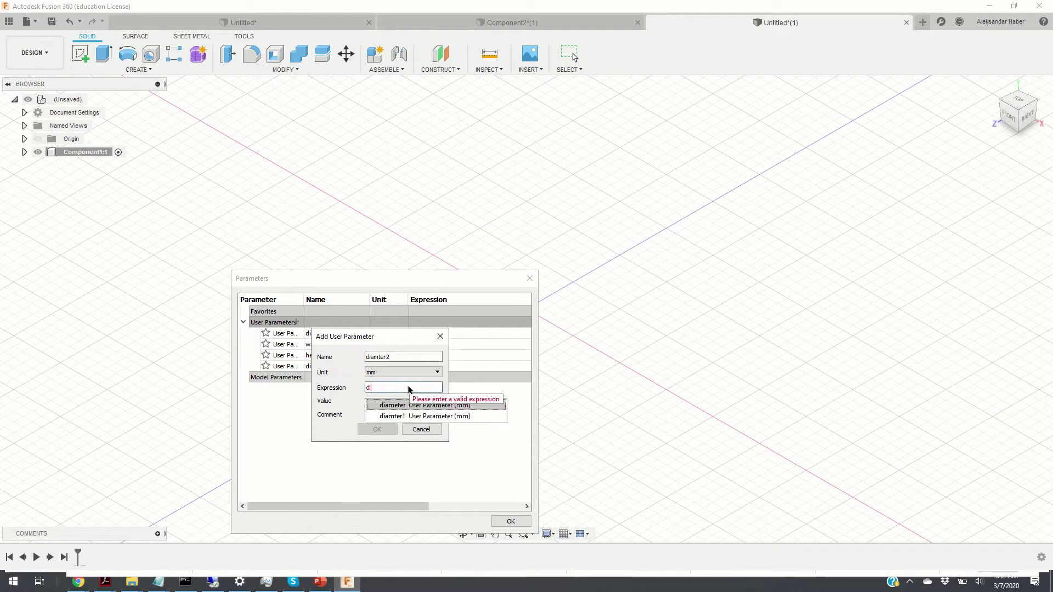
pyautogui.write('amter2+')
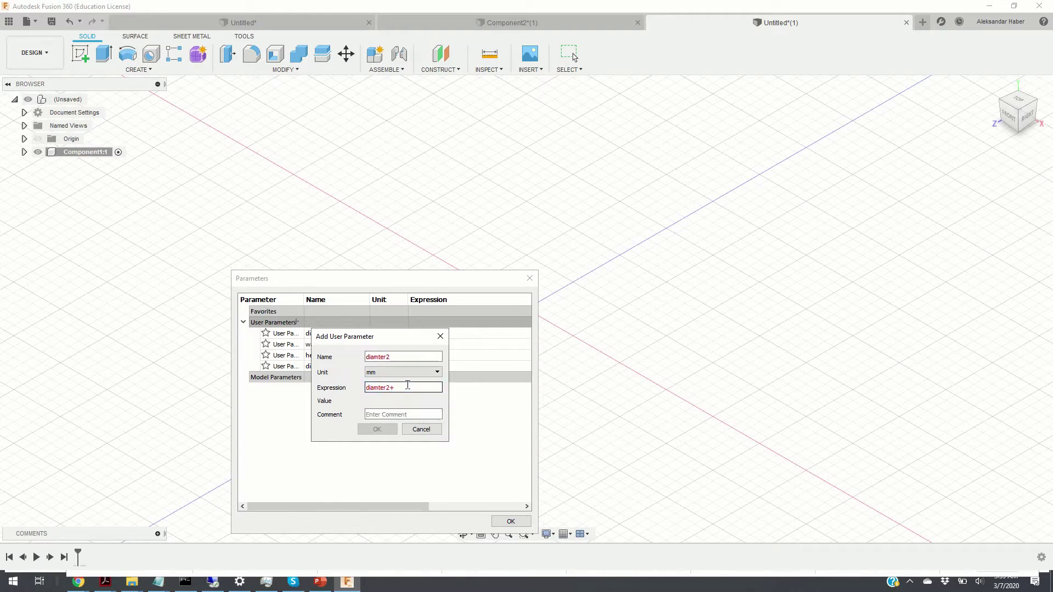
pyautogui.press('BackSpace')
pyautogui.write('1')
pyautogui.click(423, 388)
pyautogui.write('wall')
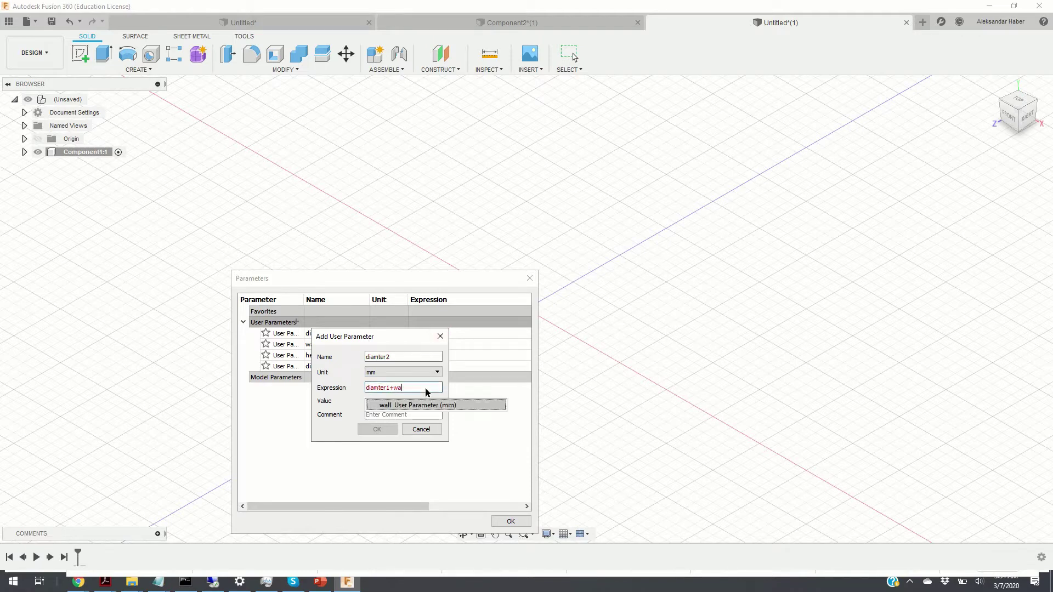
pyautogui.click(377, 432)
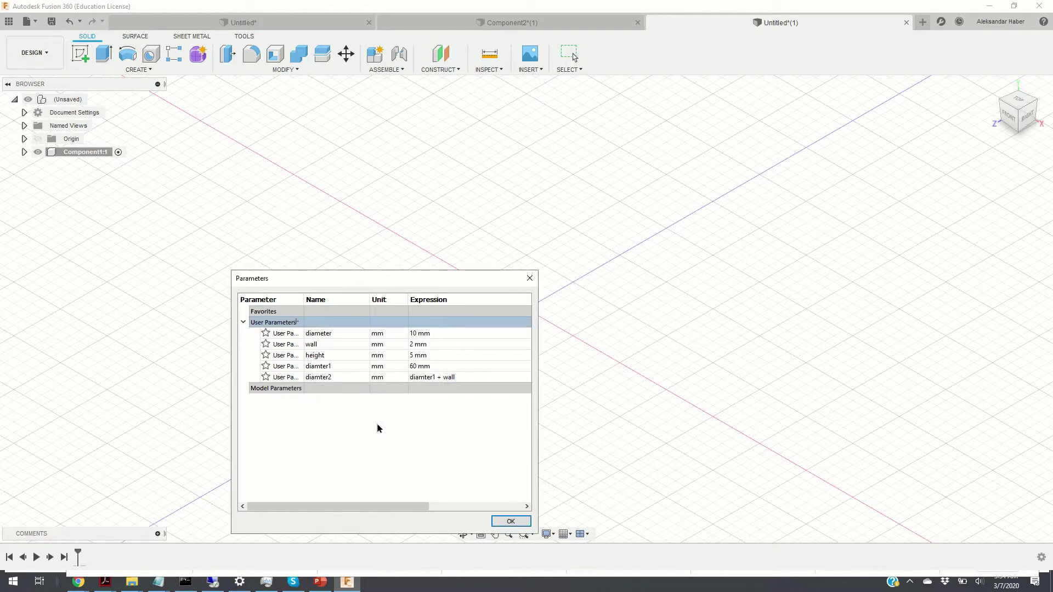
pyautogui.click(510, 522)
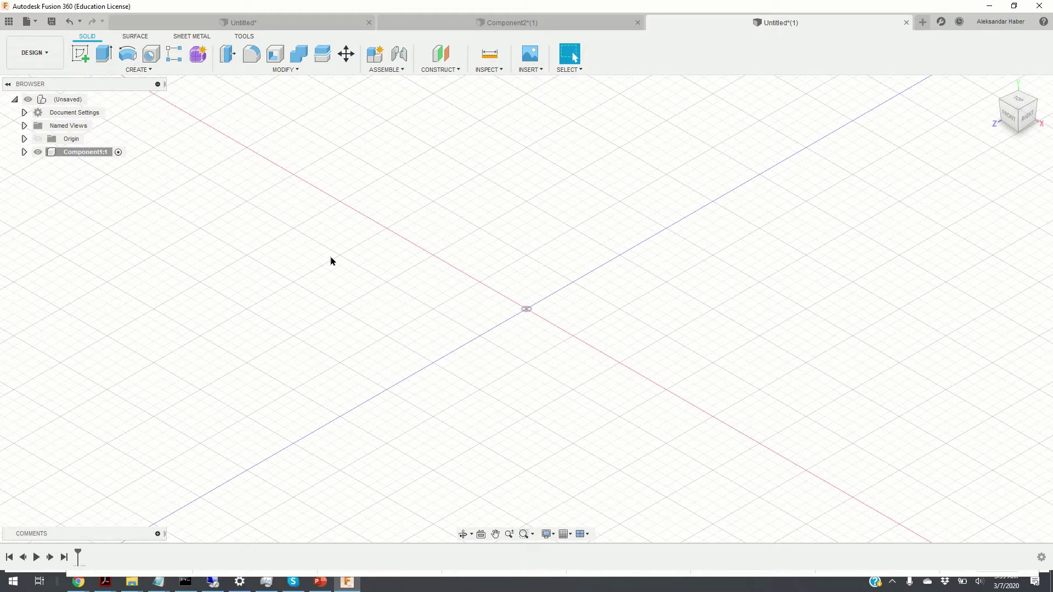
# Start a sketch on the horizontal origin plane inside Component1.
pyautogui.click(95, 156)
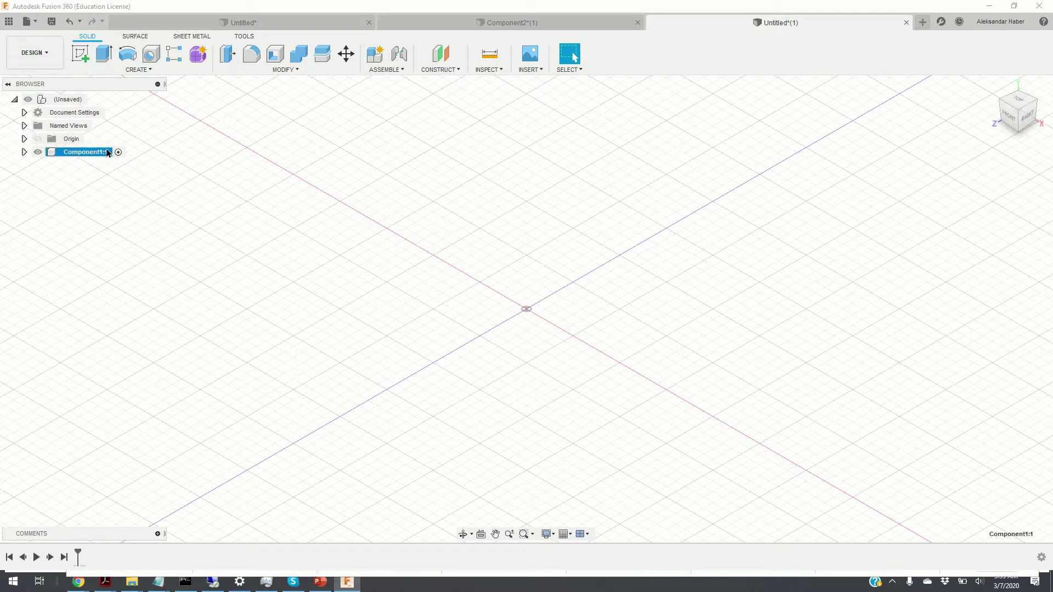
pyautogui.click(82, 53)
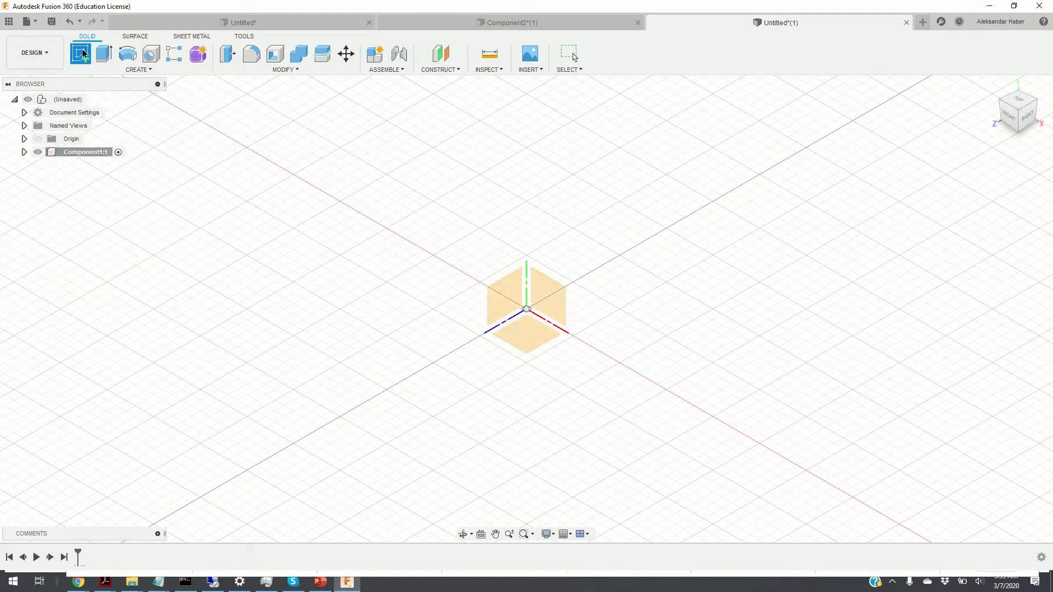
pyautogui.click(530, 343)
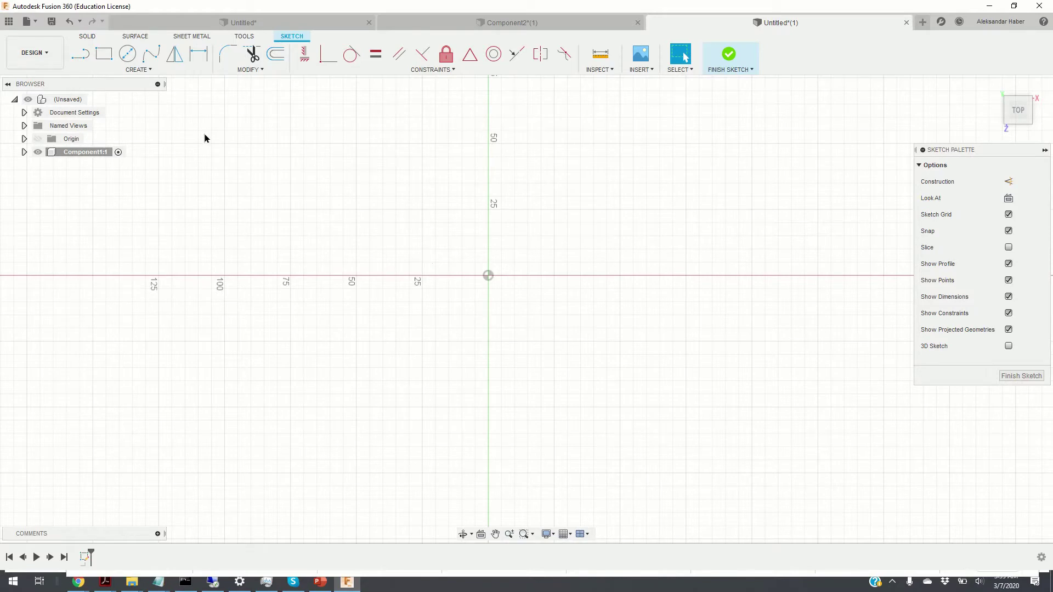
# Draw a six-sided circumscribed polygon centred on the origin, with a flat edge 40 mm along the horizontal axis.
pyautogui.click(148, 72)
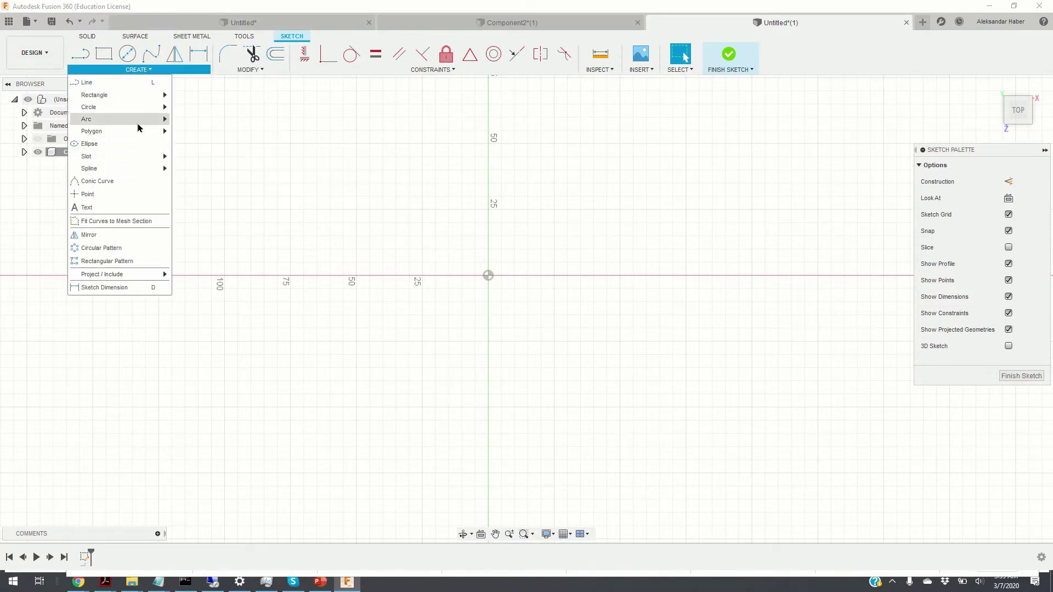
pyautogui.moveTo(134, 134)
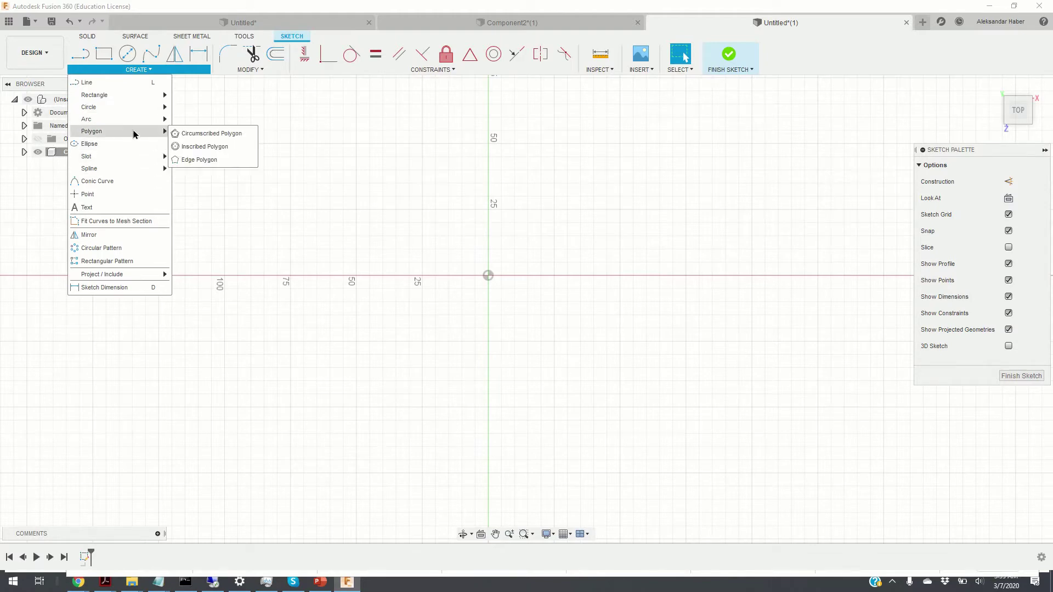
pyautogui.click(214, 134)
pyautogui.click(489, 276)
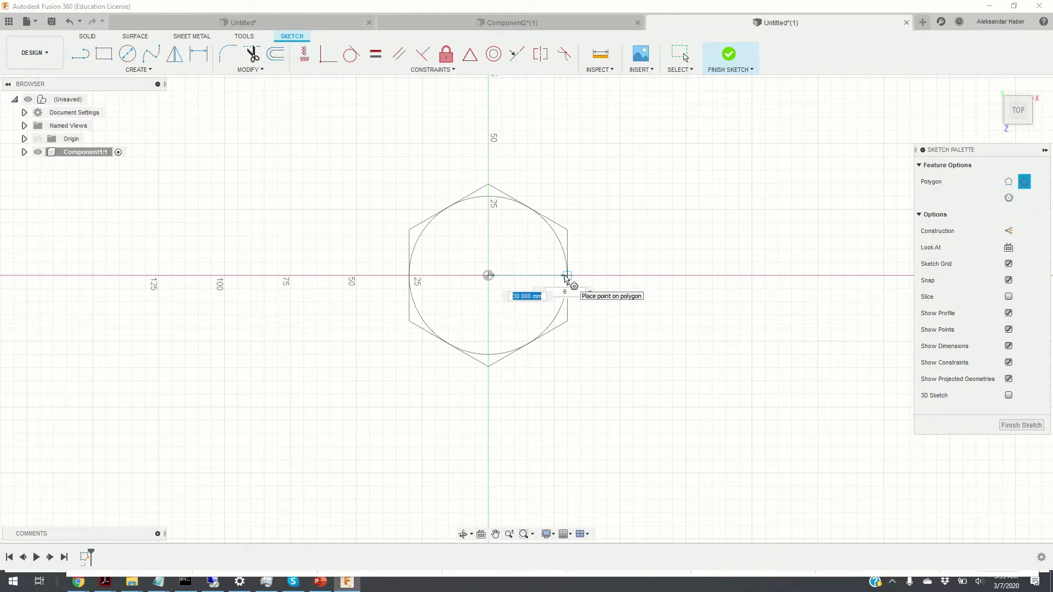
pyautogui.write('40')
pyautogui.press('Return')
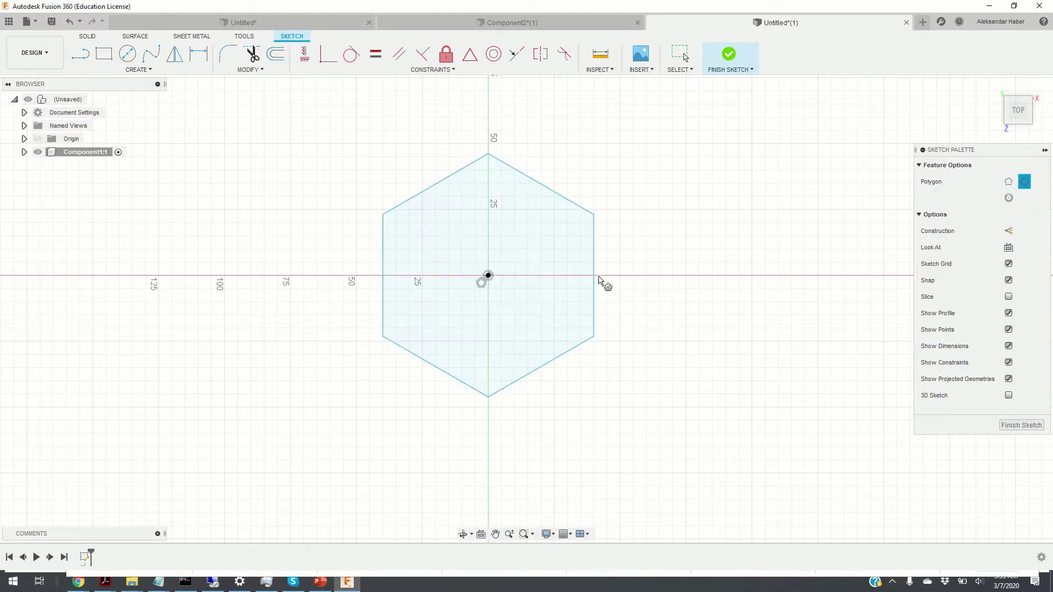
# Dimension the distance between the hexagon's two vertical edges and set it to the diameter parameter.
pyautogui.click(198, 60)
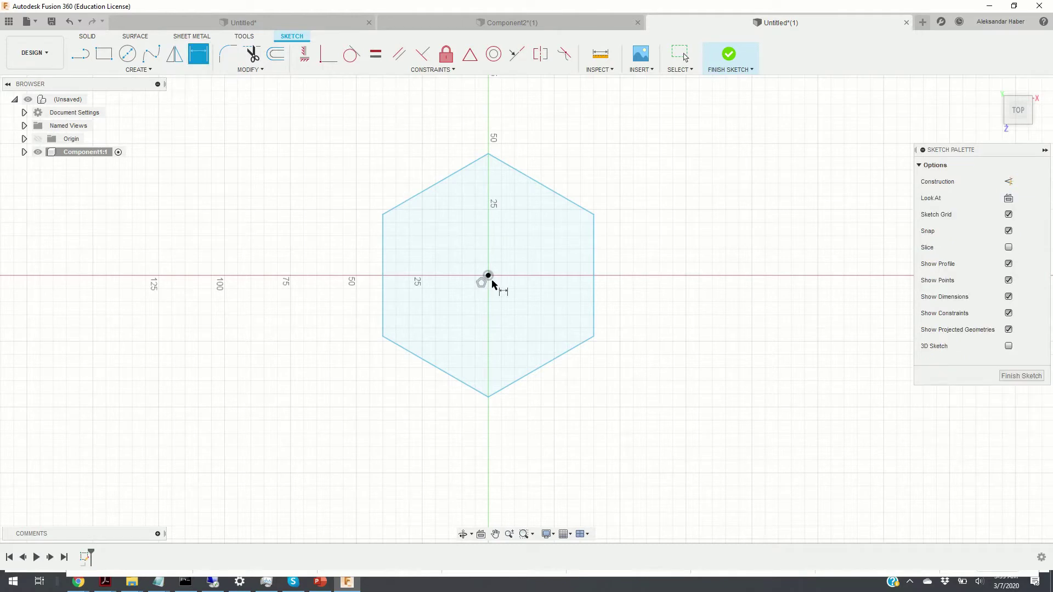
pyautogui.click(386, 281)
pyautogui.click(593, 283)
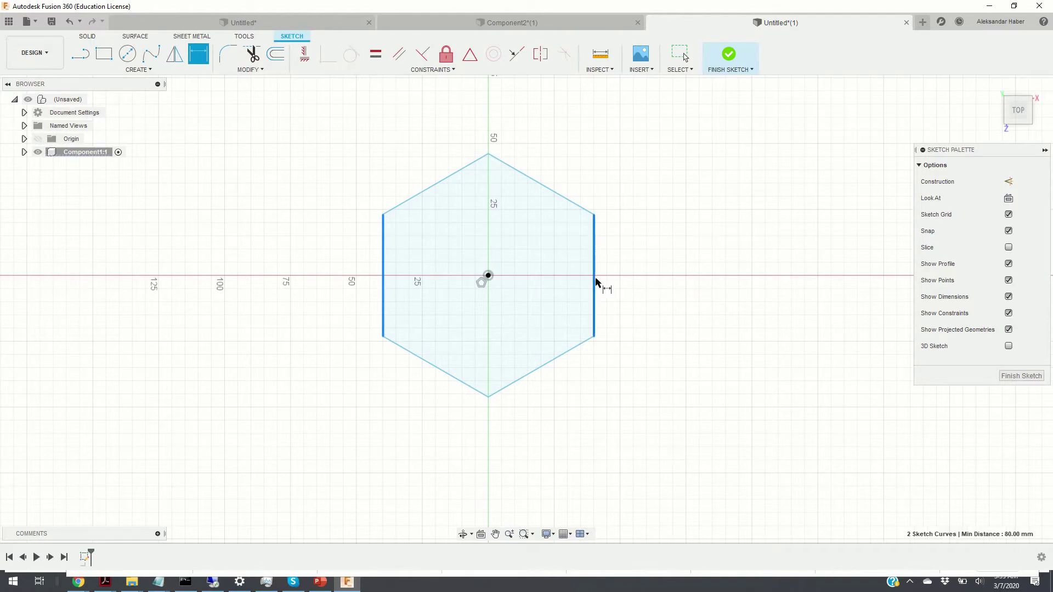
pyautogui.click(597, 440)
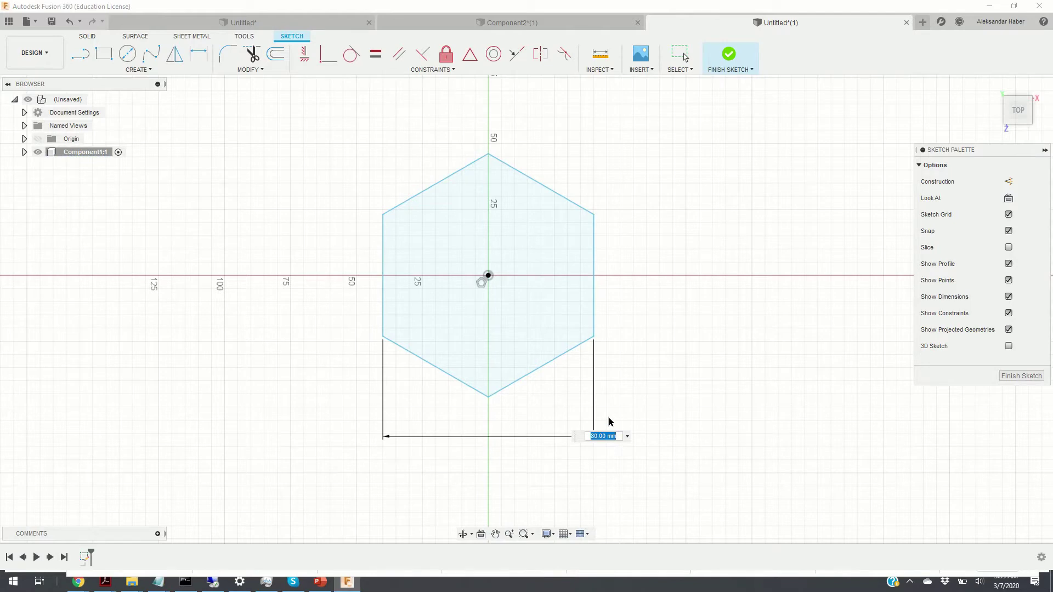
pyautogui.write('diamte')
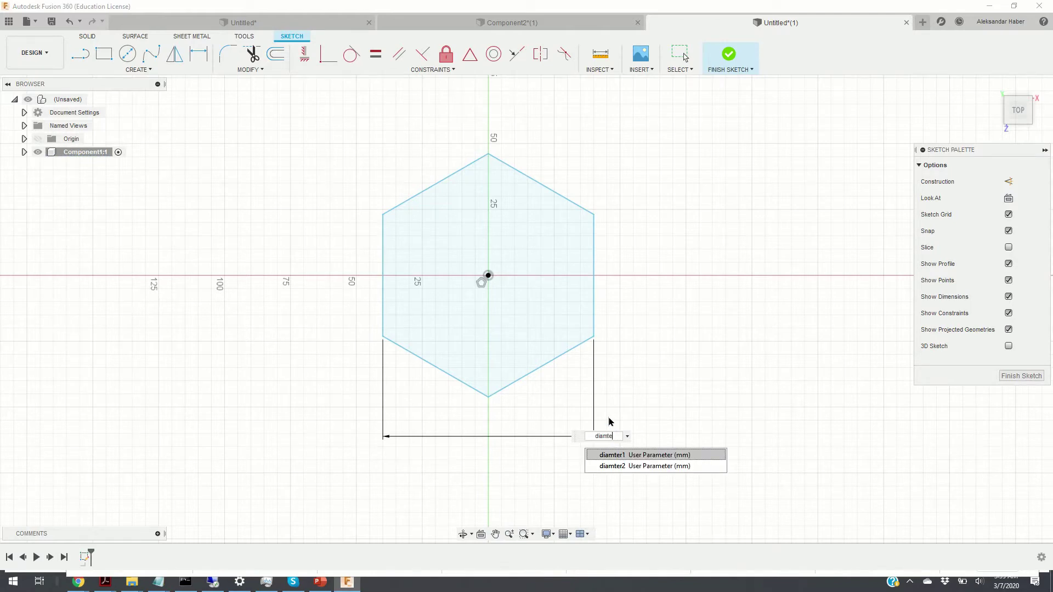
pyautogui.press('BackSpace')
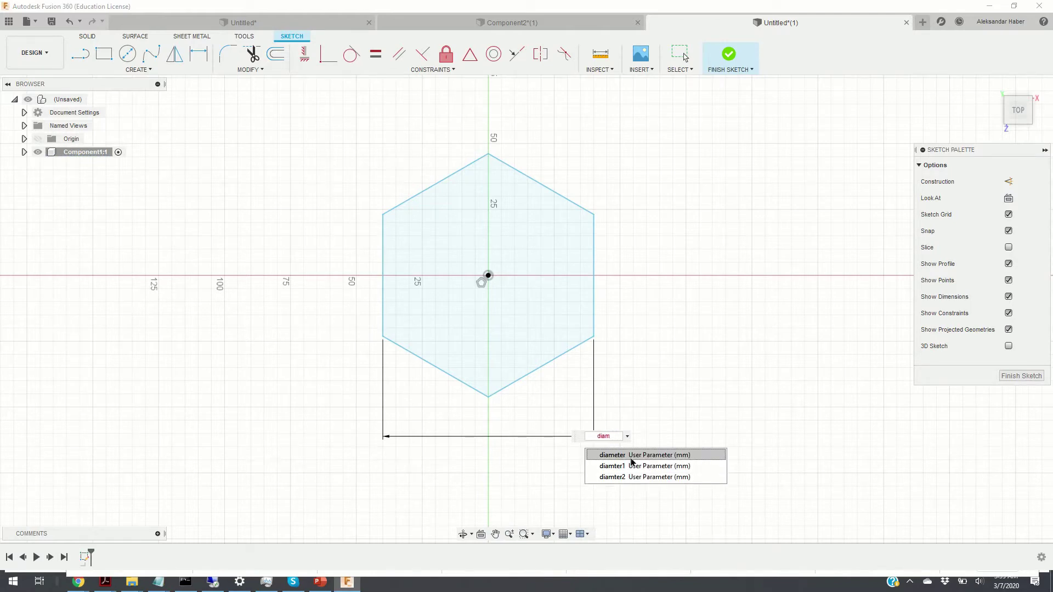
pyautogui.click(646, 458)
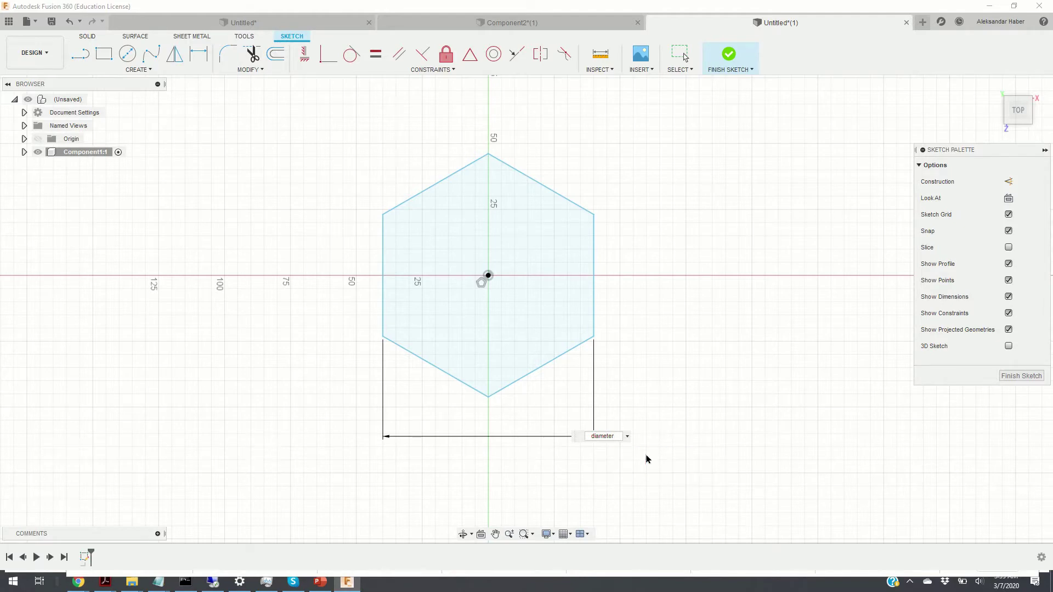
pyautogui.press('Return')
# Offset the hexagon's edges outward by the wall parameter to form a larger concentric hexagon.
pyautogui.press('d')
pyautogui.scroll(-1, 497, 300)
pyautogui.scroll(8, 497, 301)
pyautogui.moveTo(529, 258); pyautogui.dragTo(512, 301, button='middle')
pyautogui.scroll(2, 507, 301)
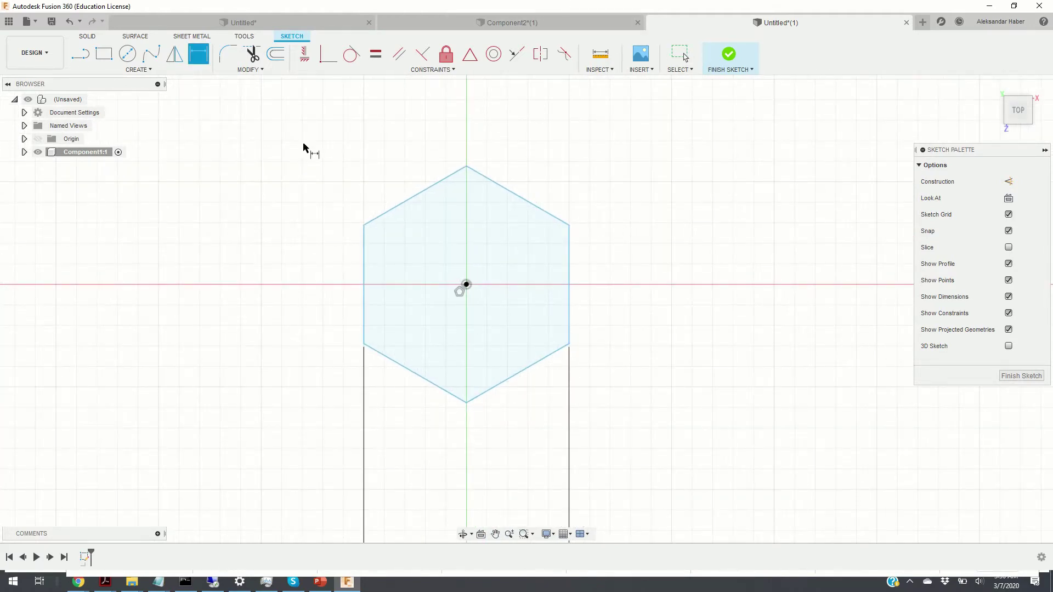
pyautogui.click(260, 70)
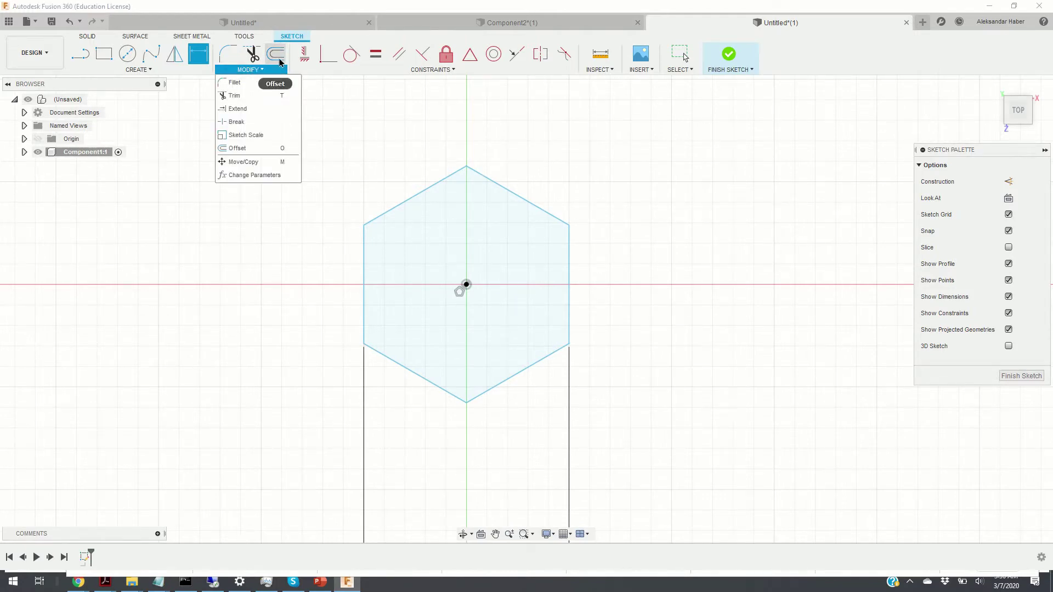
pyautogui.click(279, 60)
pyautogui.click(505, 189)
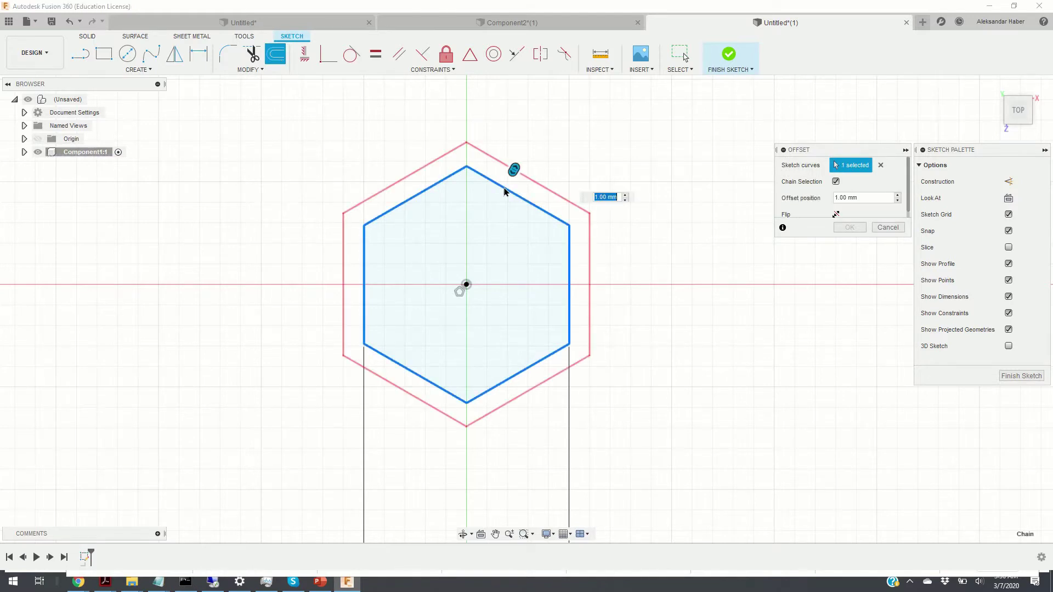
pyautogui.click(874, 198)
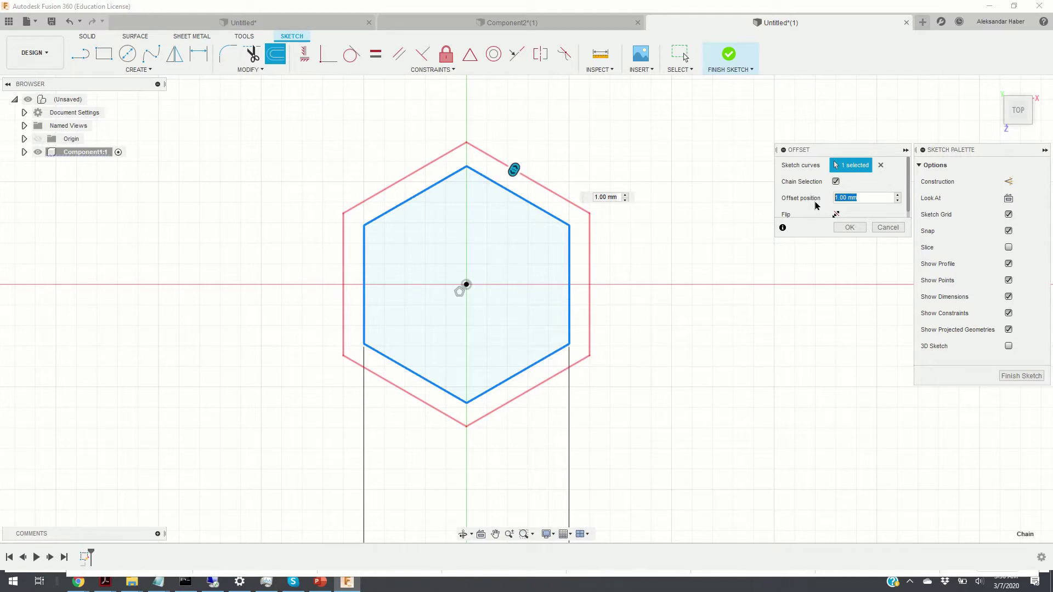
pyautogui.write('wall')
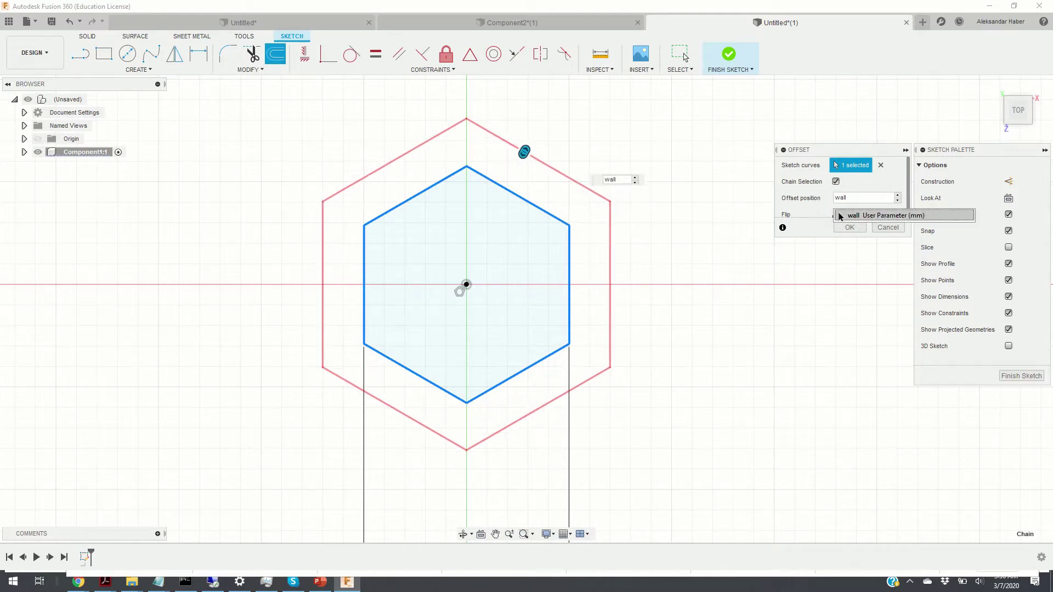
pyautogui.click(890, 217)
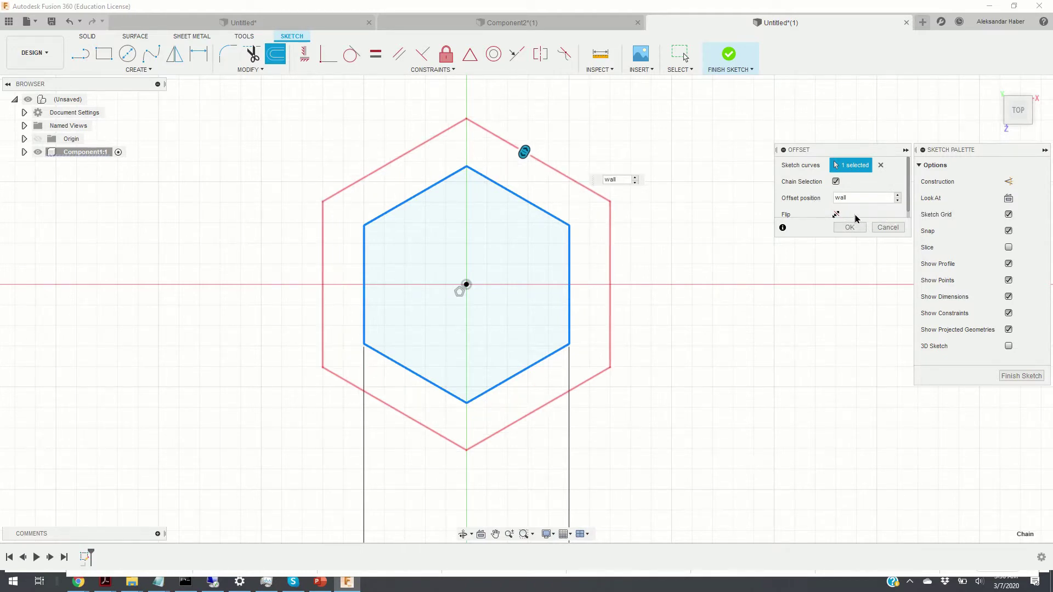
pyautogui.click(849, 227)
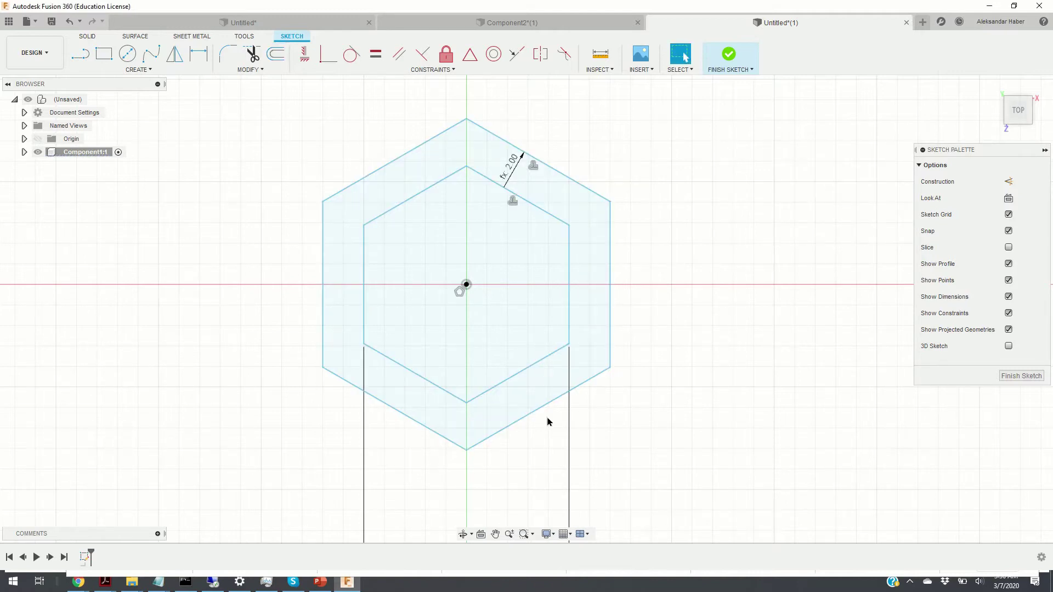
# Draw a construction line from the hexagon centre through the upper-right edges, about 11.7 mm long at about 59 degrees.
pyautogui.click(569, 269)
pyautogui.click(681, 268)
pyautogui.click(1008, 181)
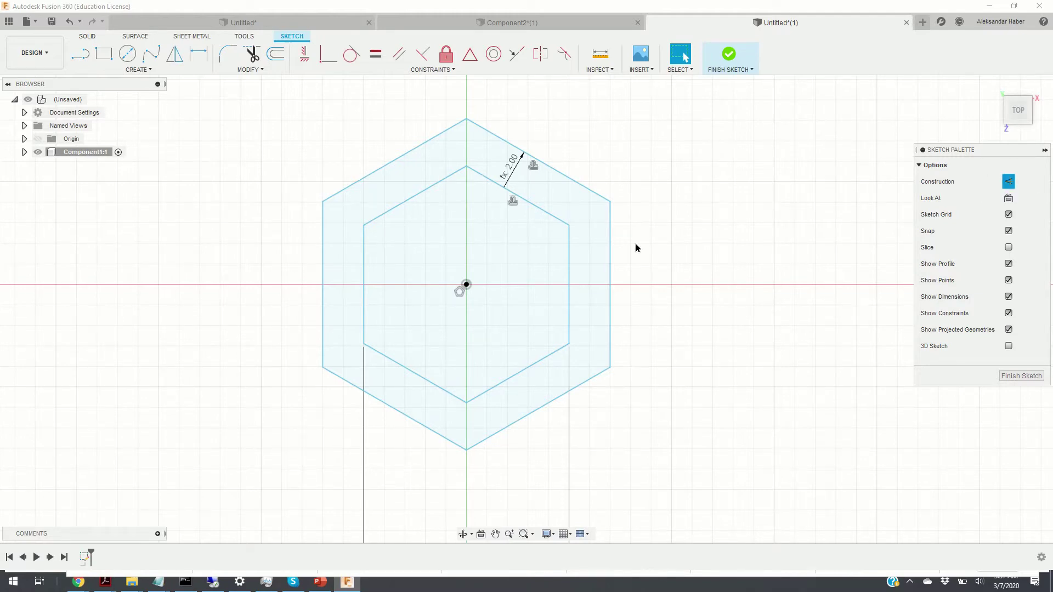
pyautogui.click(85, 62)
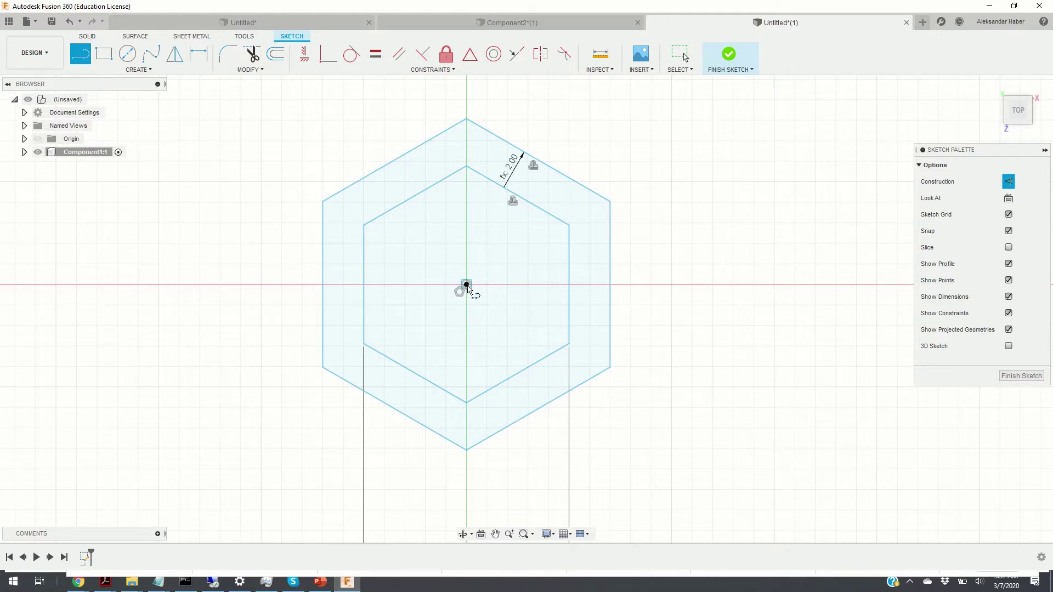
pyautogui.click(467, 284)
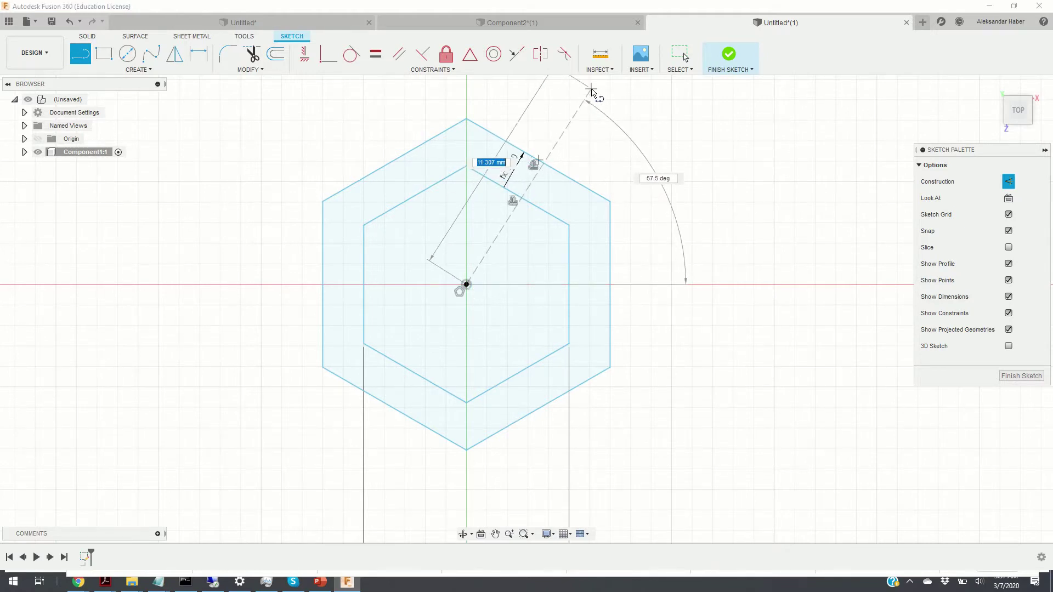
pyautogui.scroll(2, 582, 87)
pyautogui.scroll(-4, 581, 88)
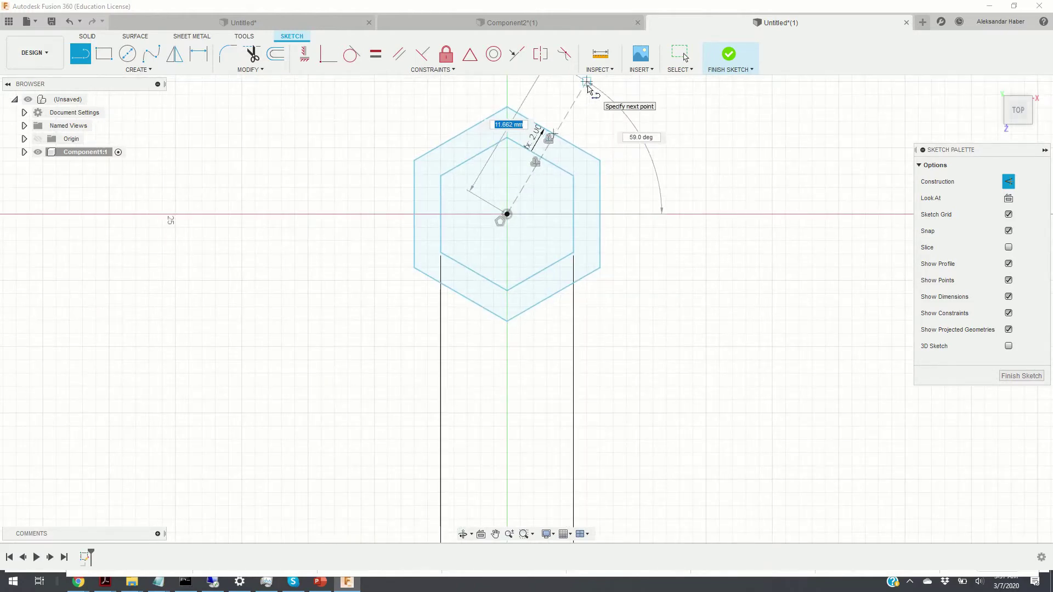
pyautogui.click(587, 82)
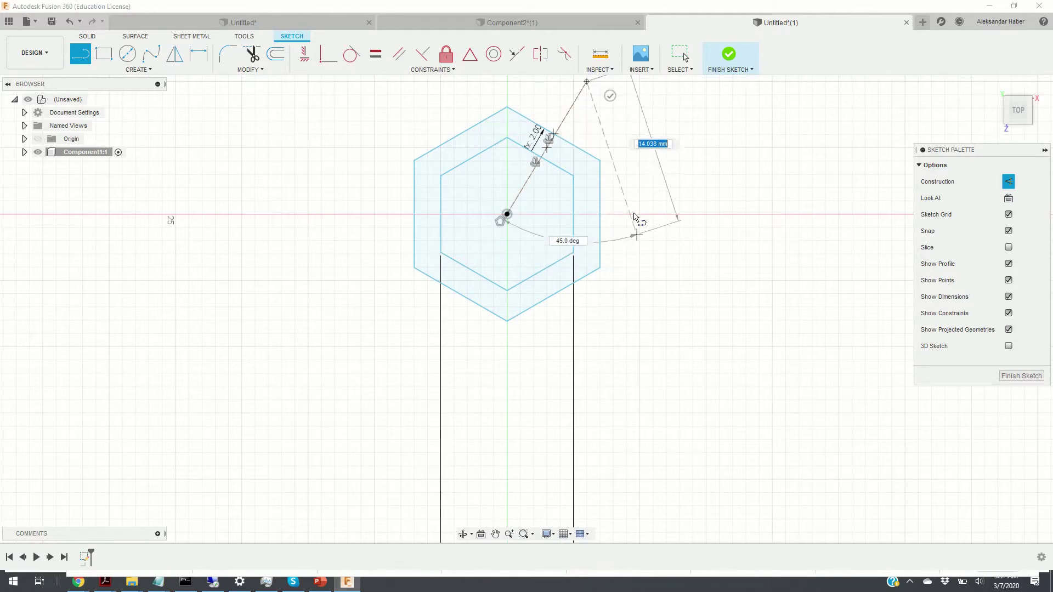
pyautogui.press('Escape')
# Draw a horizontal construction line from the hexagon centre past the outer right edge, and finish the sketch.
pyautogui.press('l')
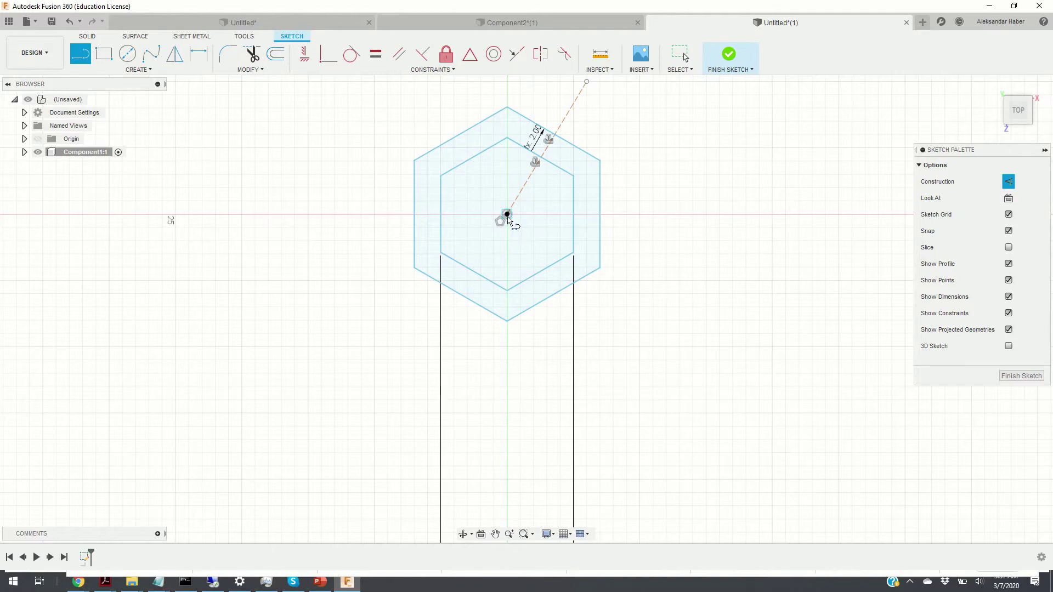
pyautogui.click(508, 215)
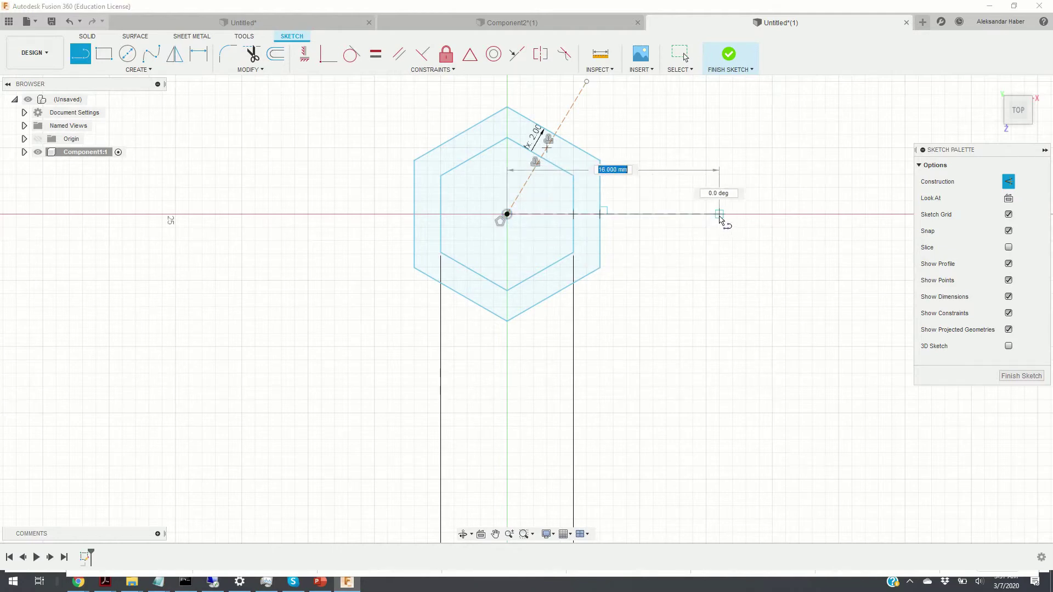
pyautogui.click(733, 215)
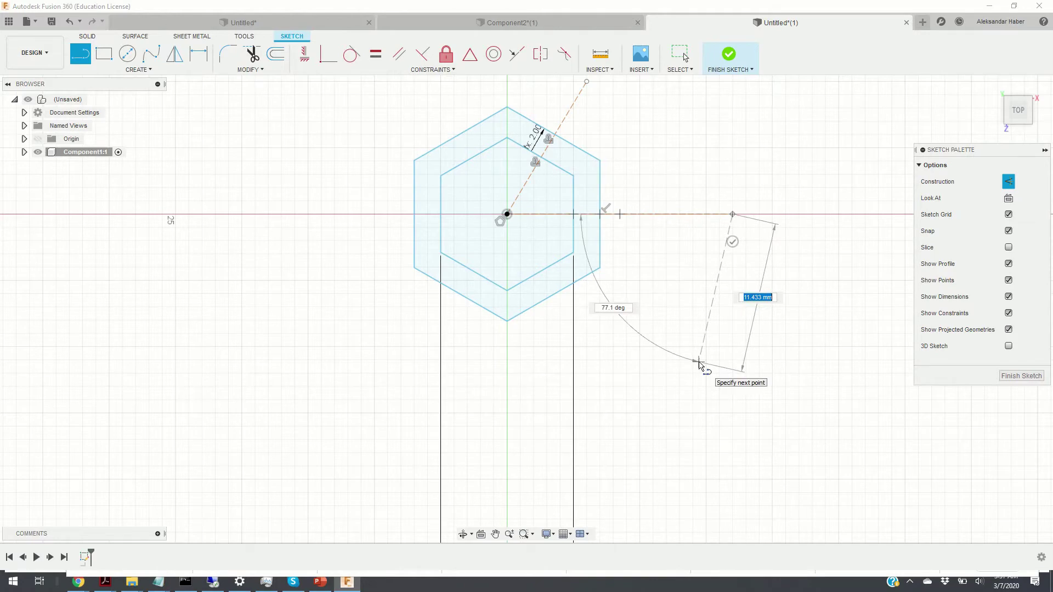
pyautogui.press('Escape')
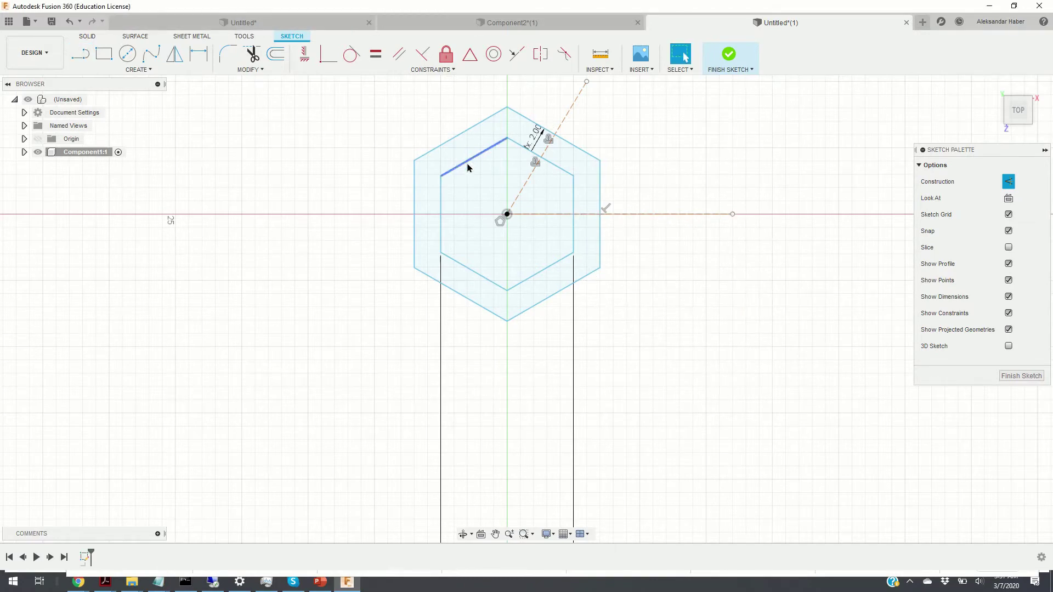
pyautogui.scroll(-3, 434, 156)
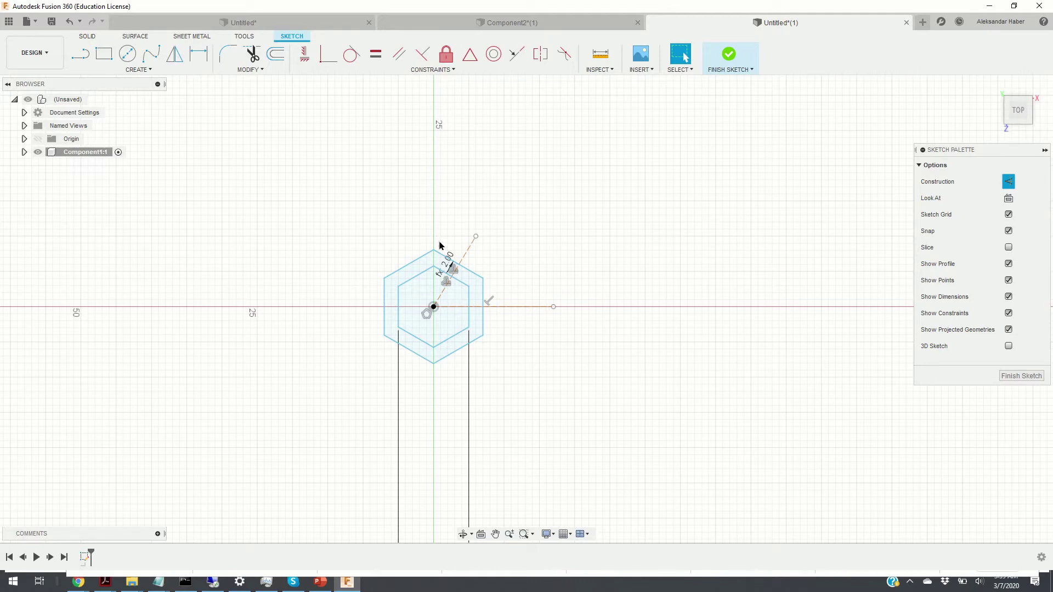
pyautogui.click(729, 55)
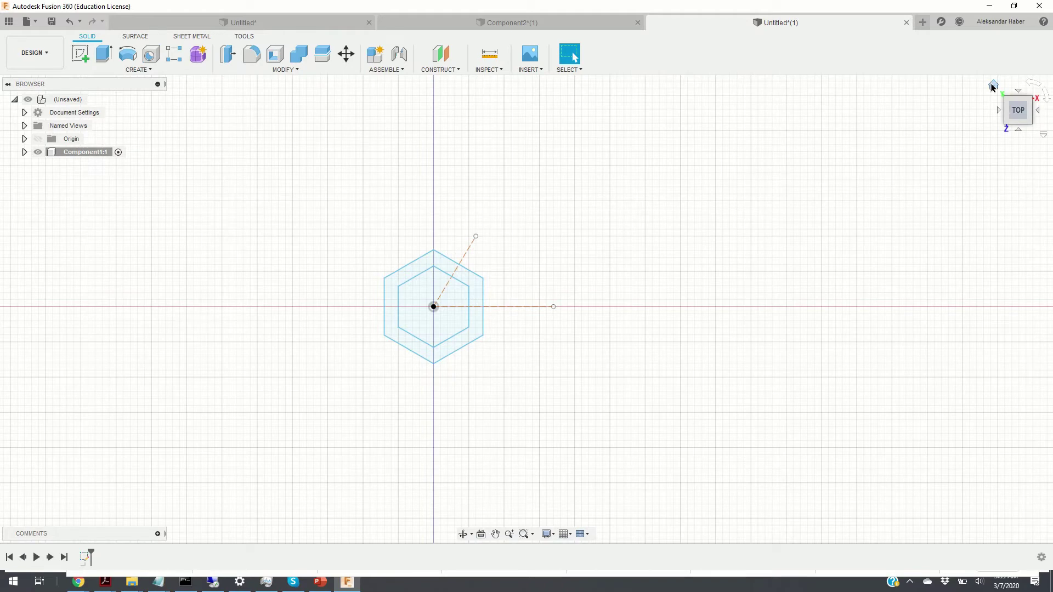
# Extrude the ring between the two hexagons upward by the height parameter as a new body.
pyautogui.click(994, 85)
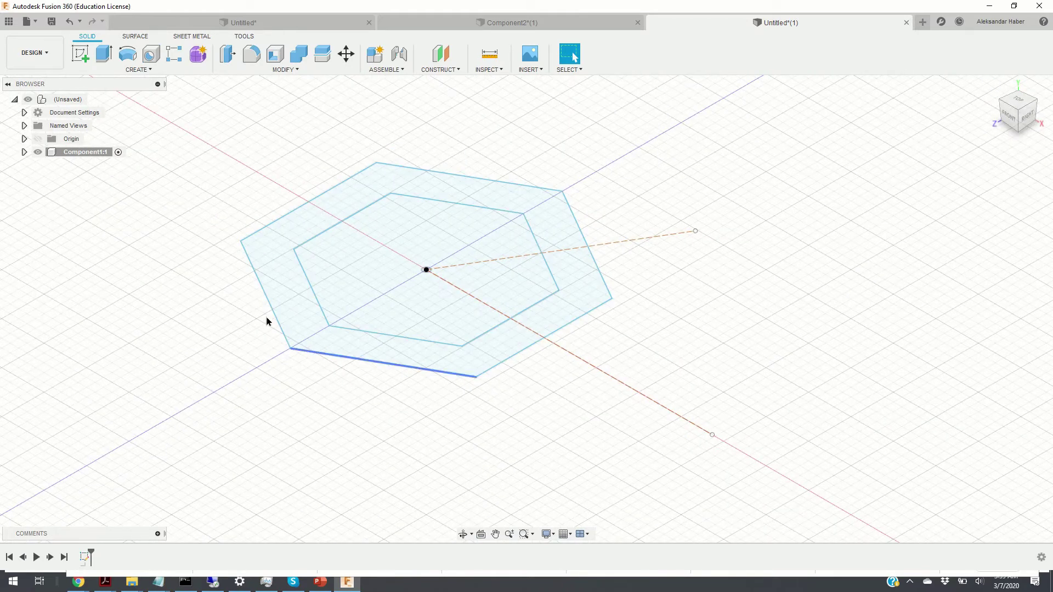
pyautogui.click(103, 53)
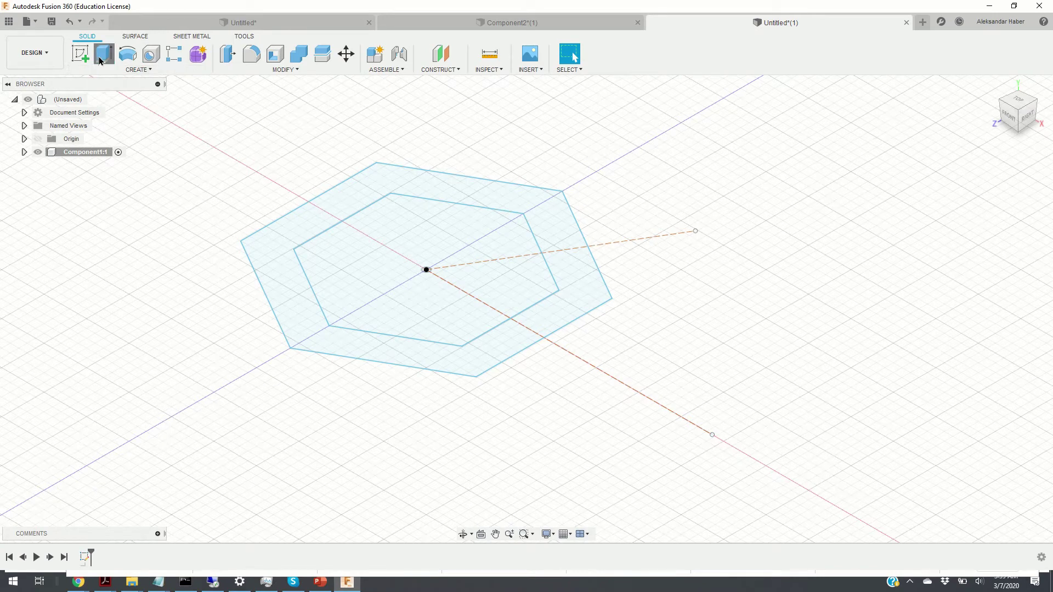
pyautogui.click(301, 227)
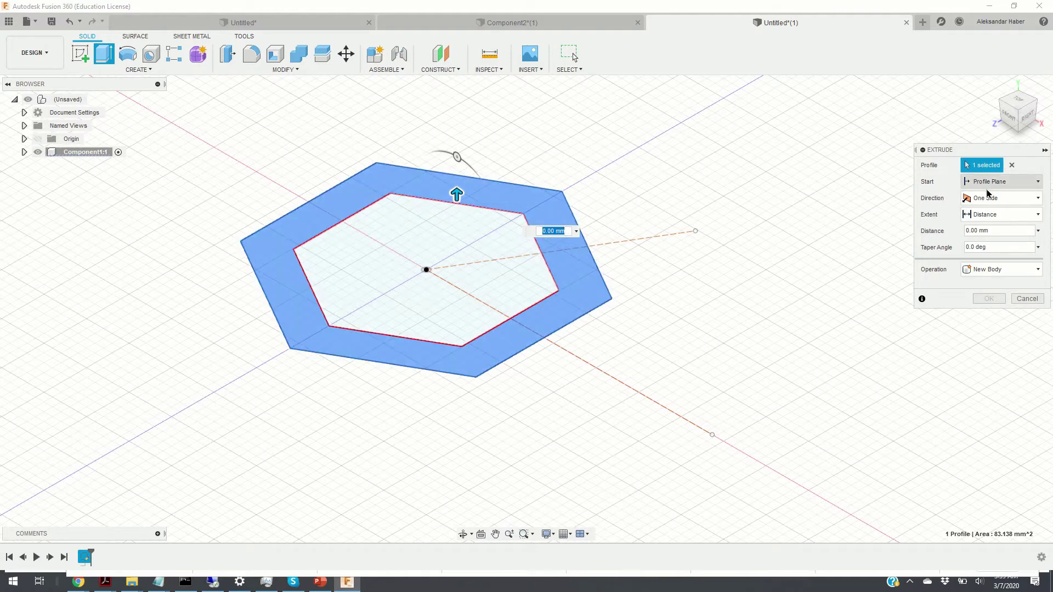
pyautogui.moveTo(1000, 227); pyautogui.dragTo(961, 234)
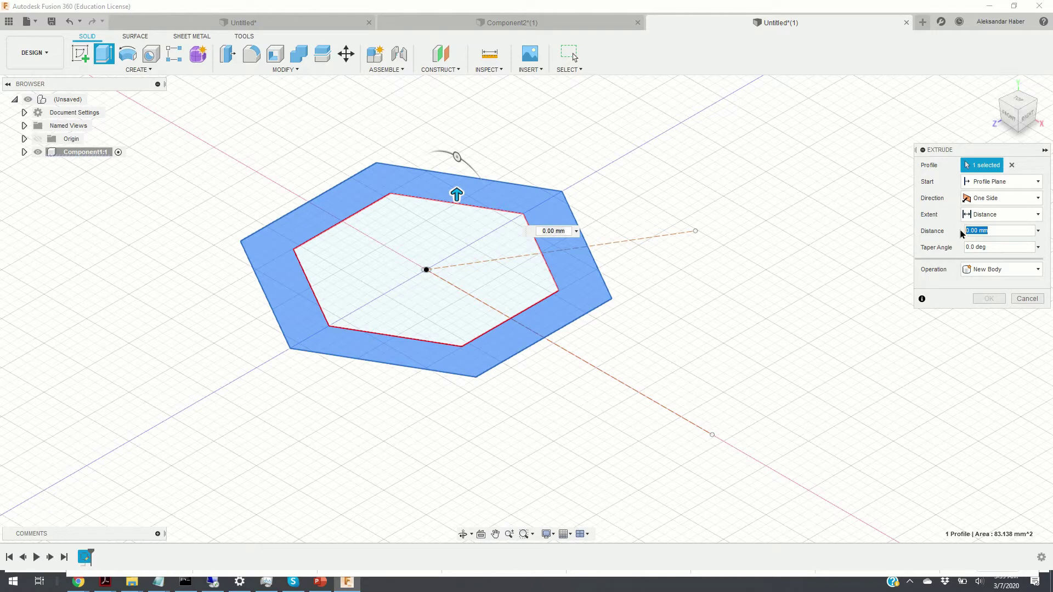
pyautogui.write('hei')
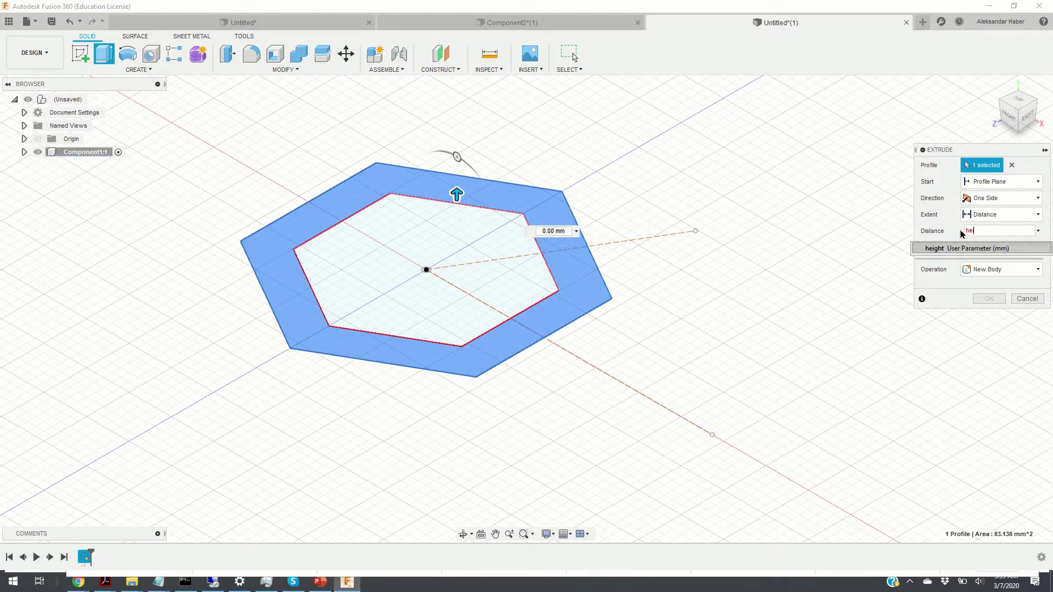
pyautogui.click(973, 248)
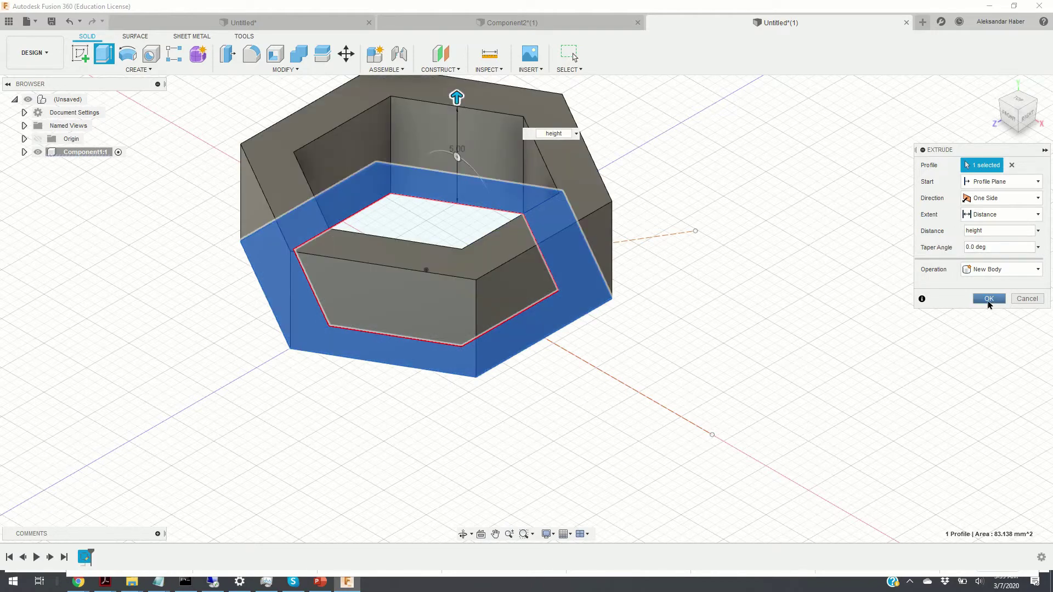
pyautogui.click(989, 299)
pyautogui.scroll(5, 617, 289)
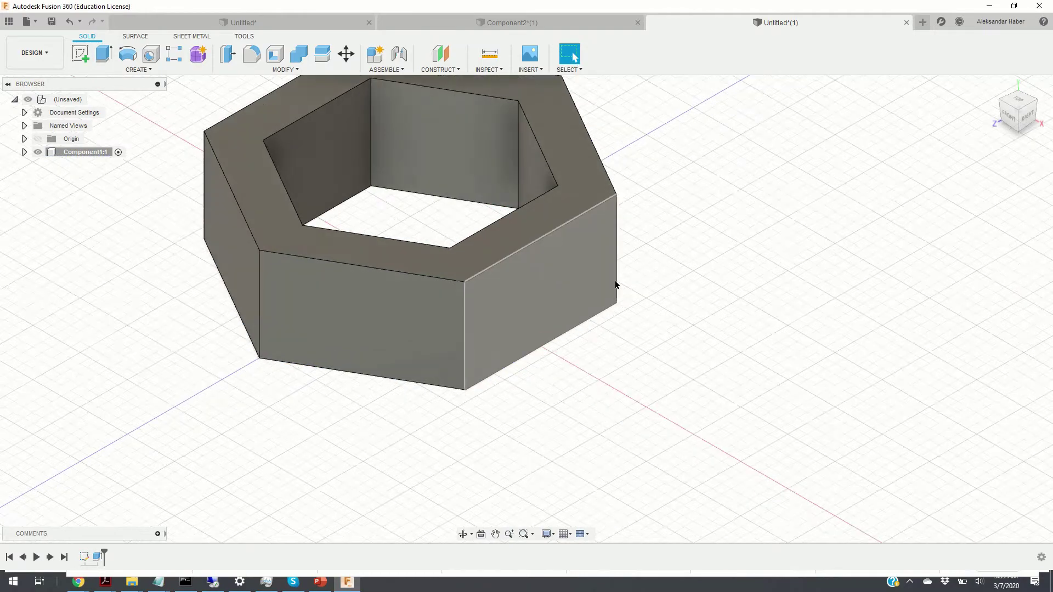
pyautogui.scroll(-6, 616, 289)
pyautogui.moveTo(563, 254); pyautogui.dragTo(558, 320, button='middle')
pyautogui.scroll(4, 549, 310)
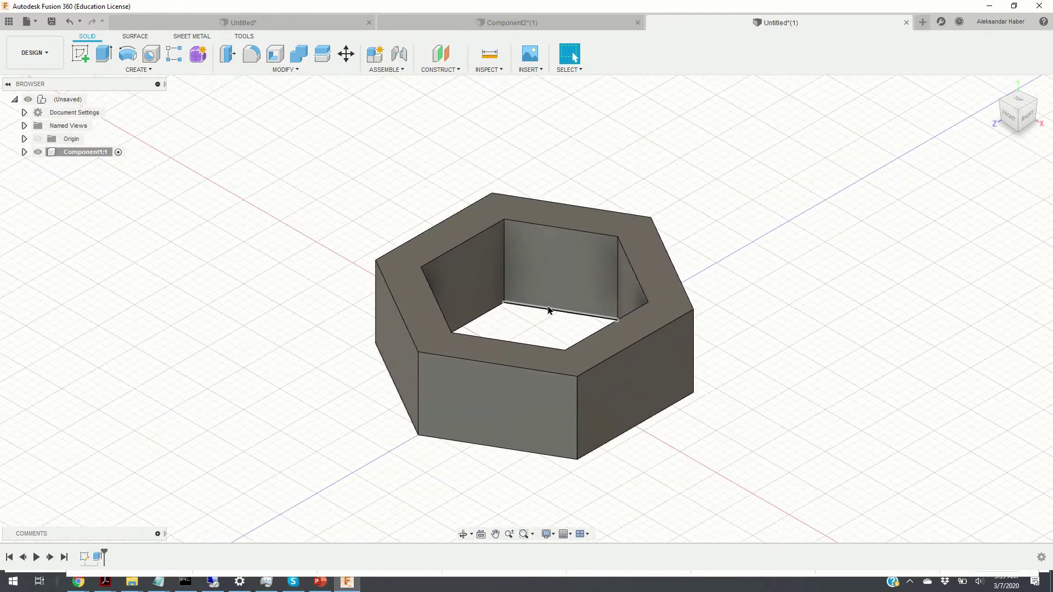
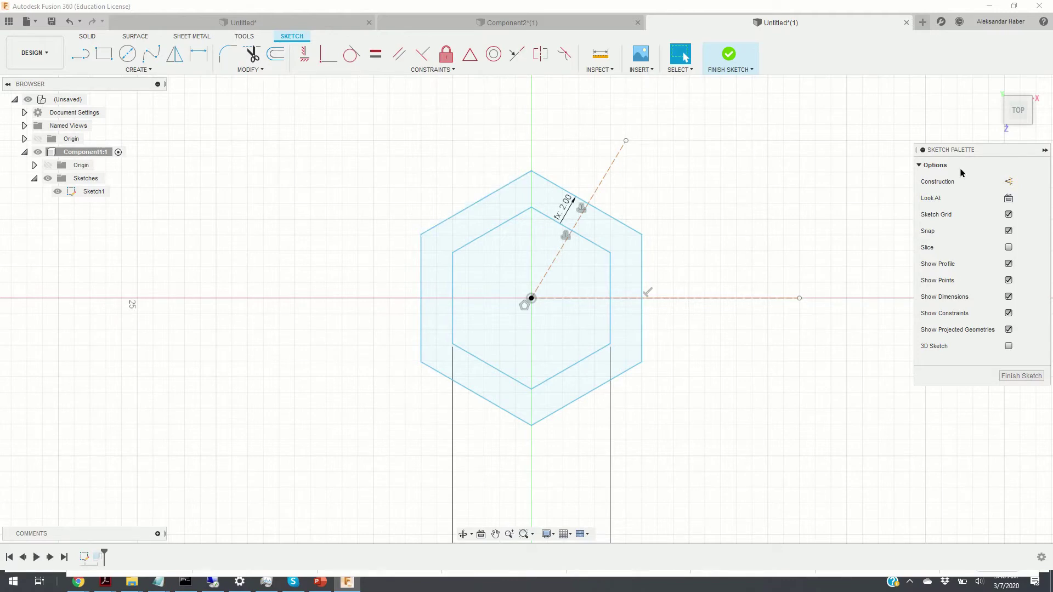
# Finish editing the sketch and make Sketch1 visible together with the hexagonal body in the top view.
pyautogui.click(729, 55)
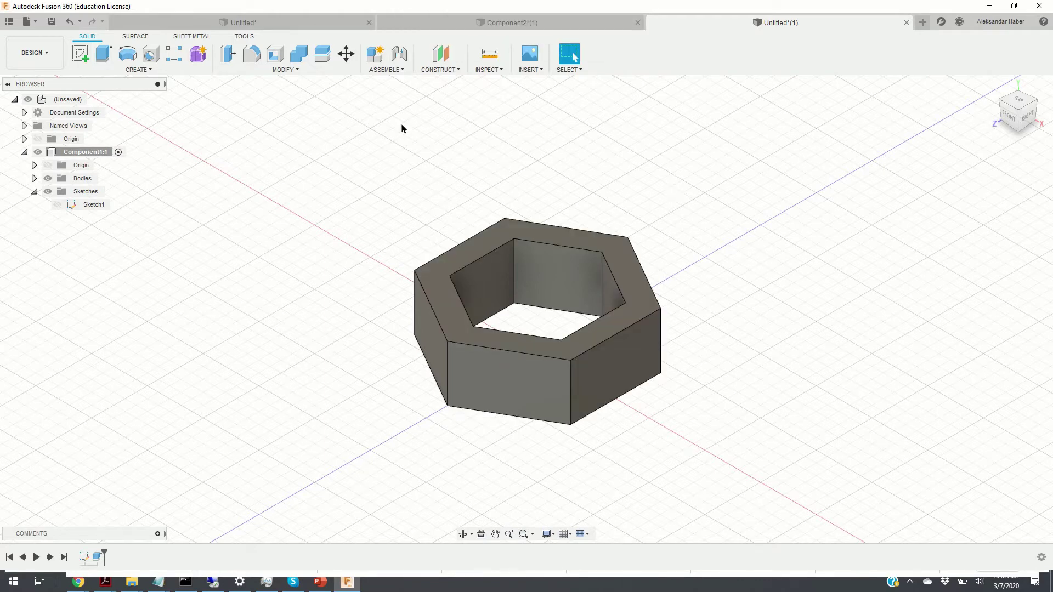
pyautogui.press('F6')
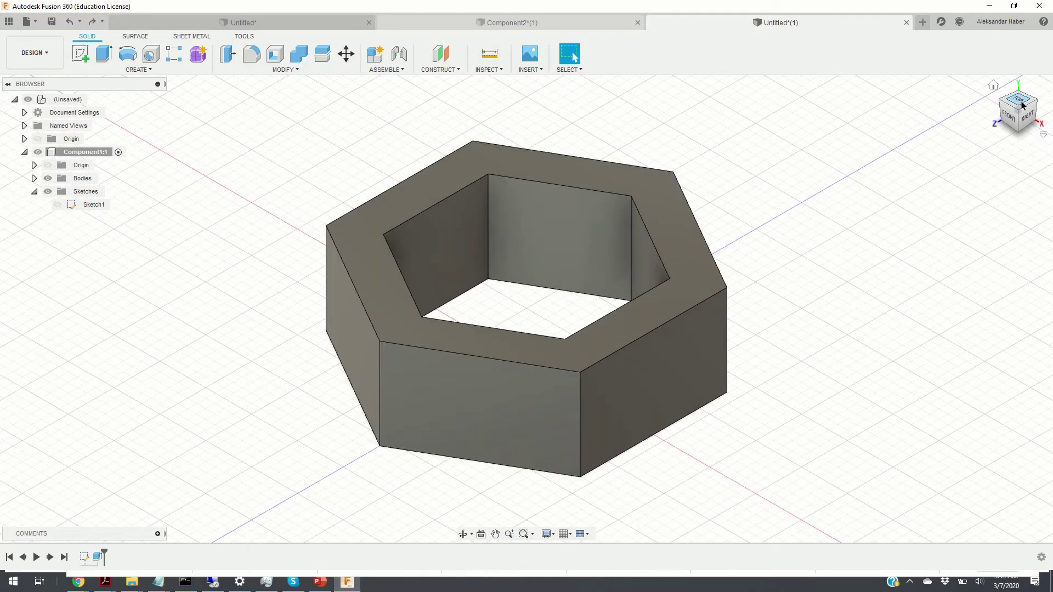
pyautogui.click(1020, 101)
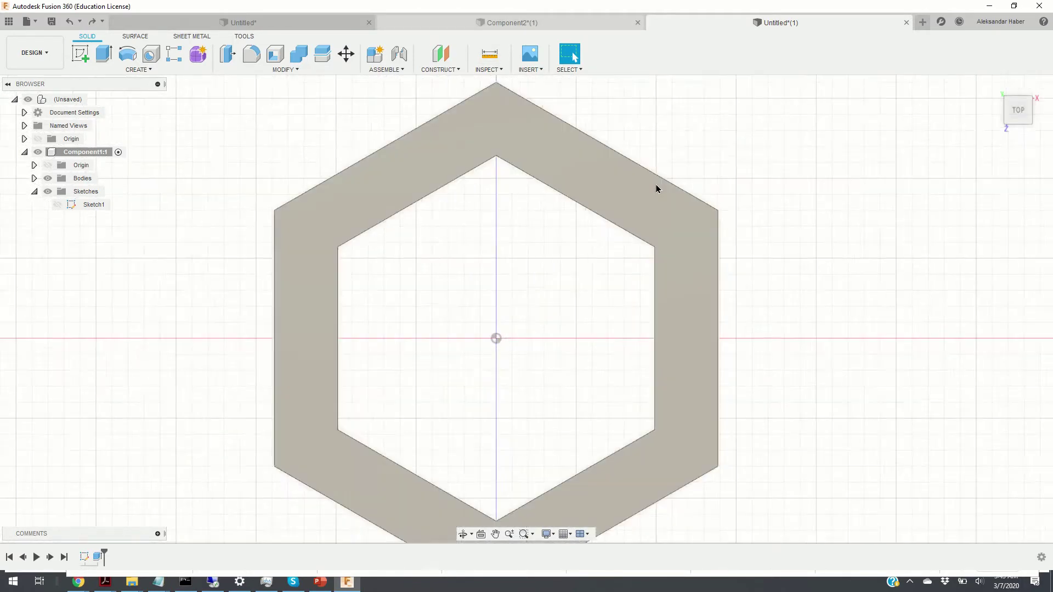
pyautogui.scroll(-4, 655, 192)
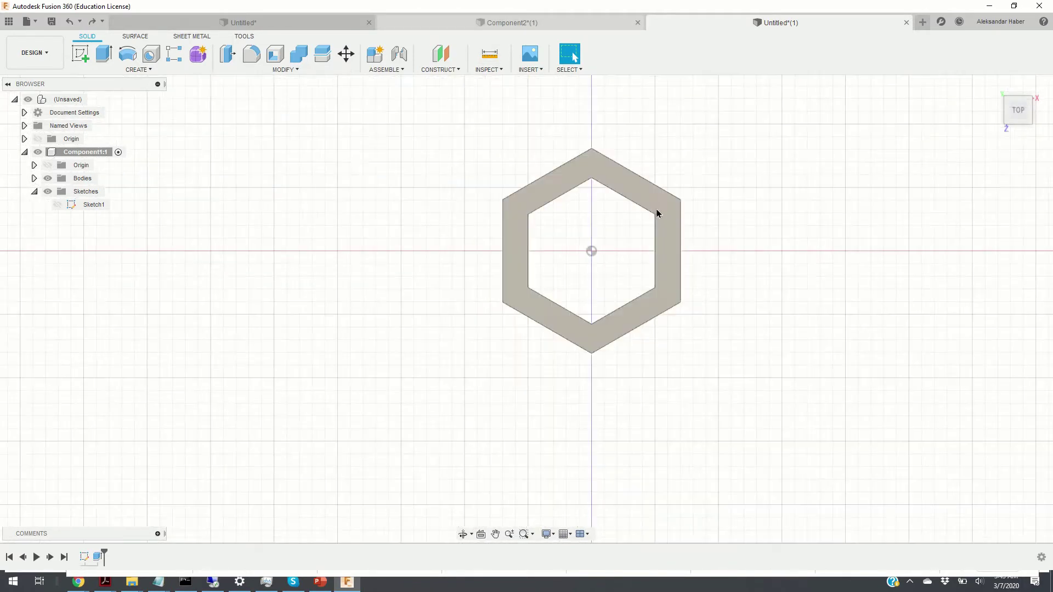
pyautogui.moveTo(698, 169); pyautogui.dragTo(612, 206, button='middle')
pyautogui.scroll(1, 598, 214)
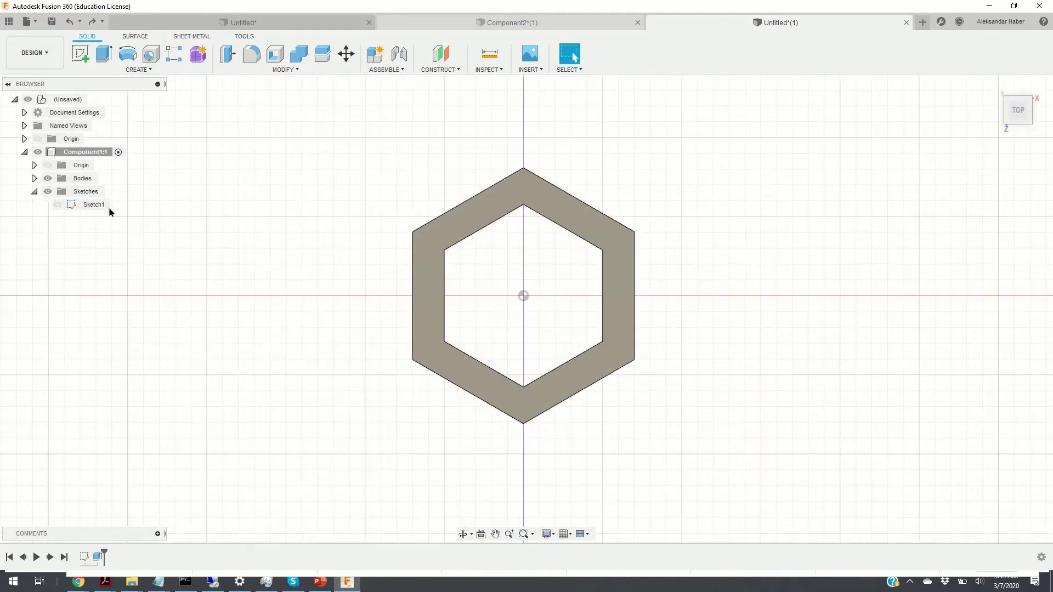
pyautogui.click(59, 210)
pyautogui.click(58, 205)
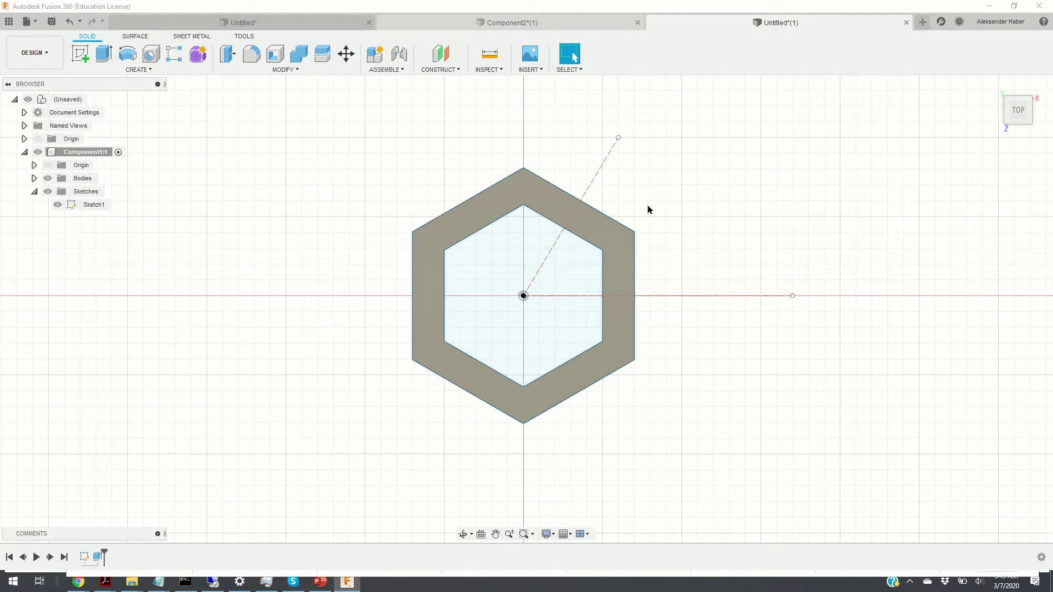
# Start a rectangular pattern of the hexagonal body along the horizontal and slanted construction lines, using Spacing as the distance type.
pyautogui.click(156, 74)
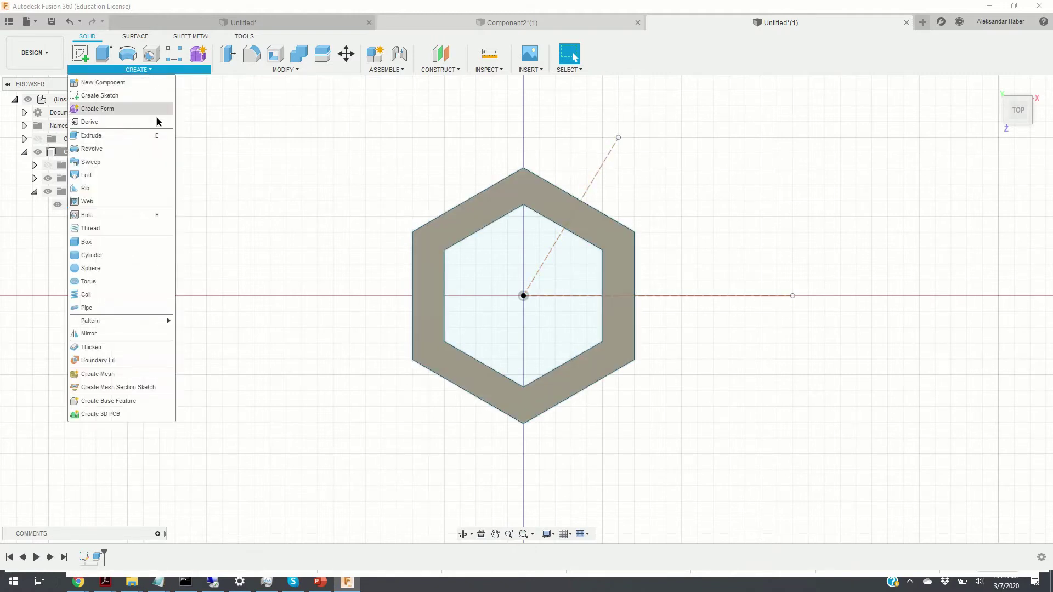
pyautogui.moveTo(145, 326)
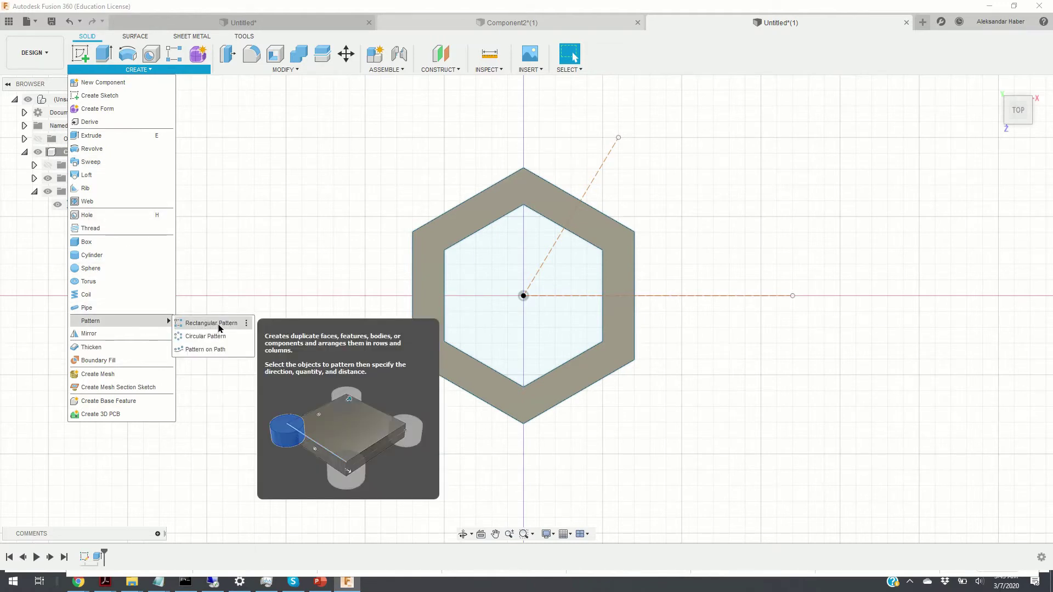
pyautogui.click(218, 328)
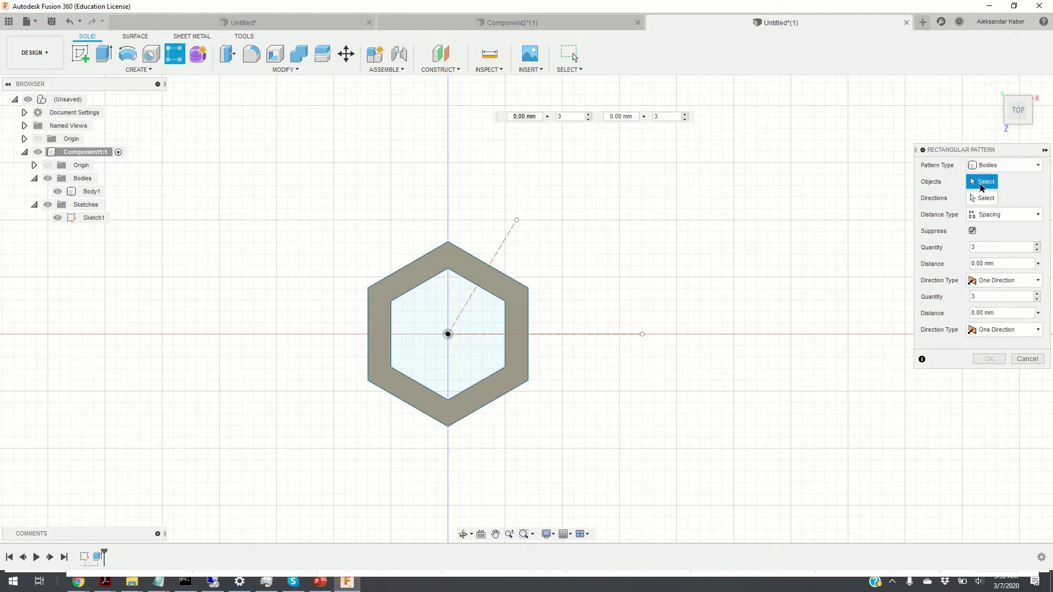
pyautogui.click(514, 295)
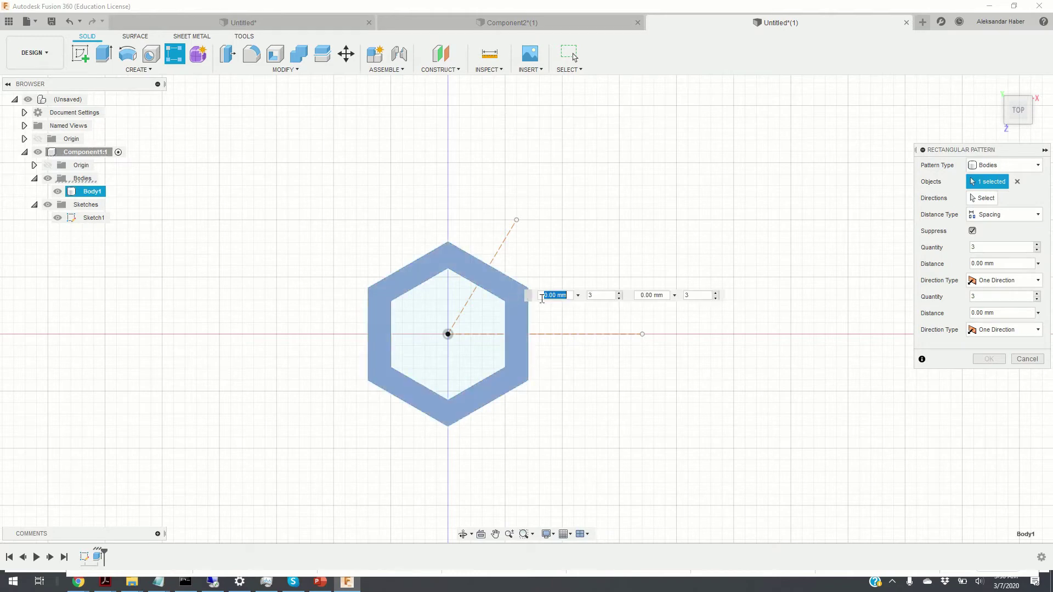
pyautogui.click(989, 202)
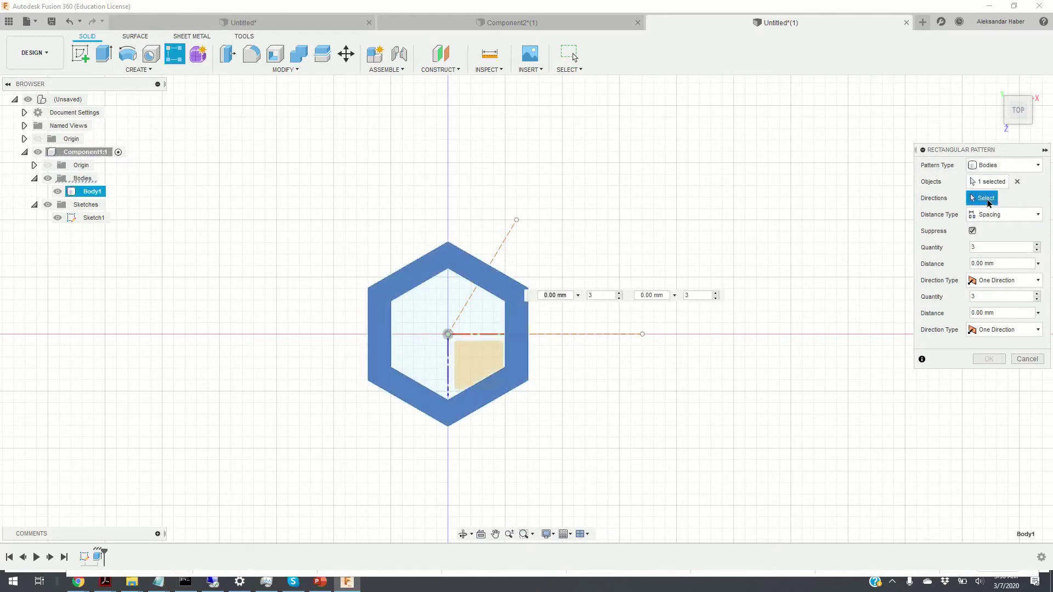
pyautogui.click(609, 334)
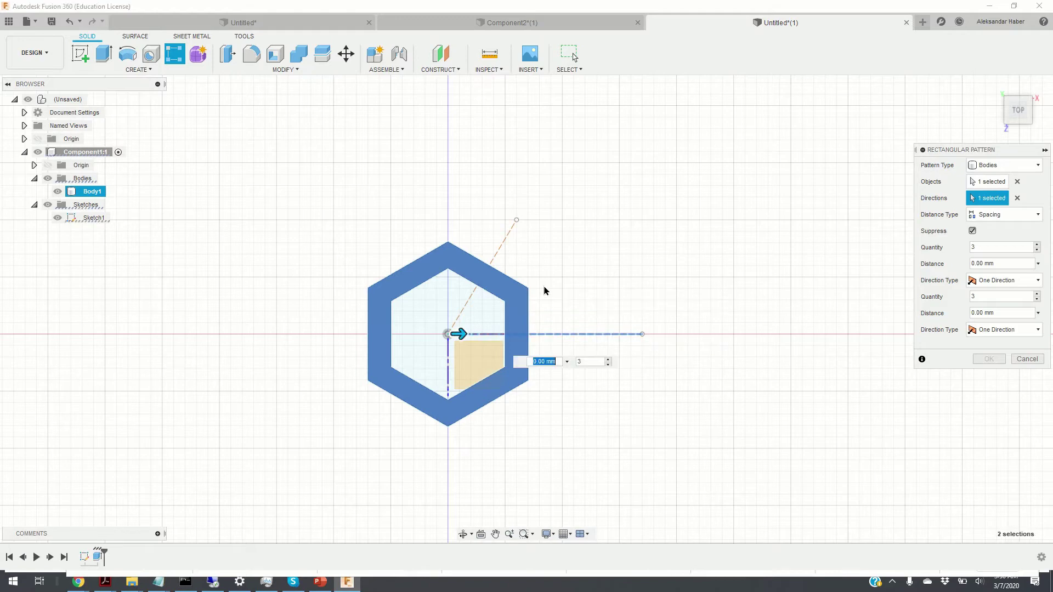
pyautogui.click(505, 252)
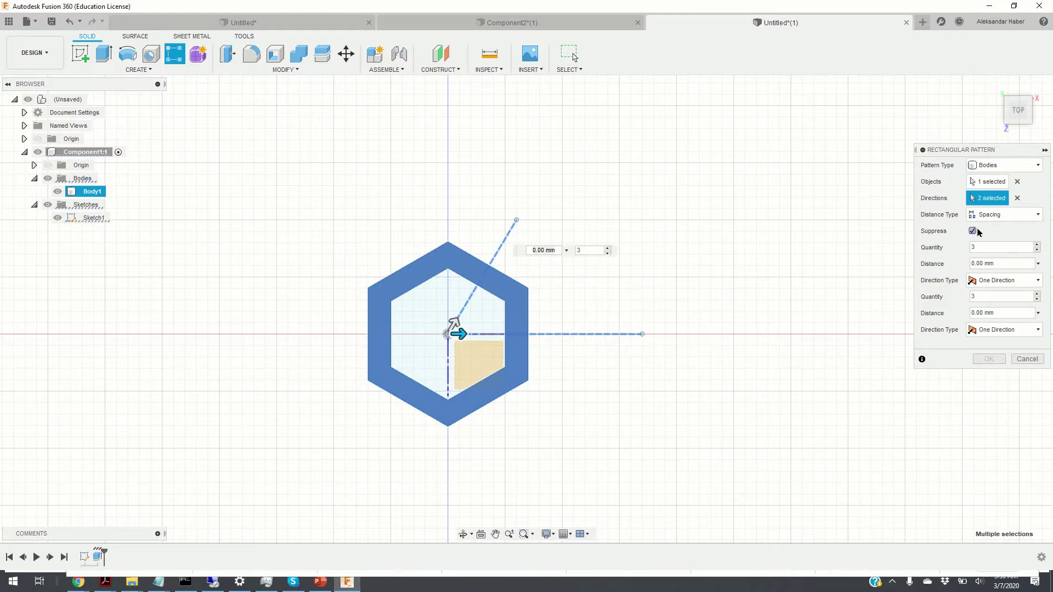
pyautogui.click(992, 214)
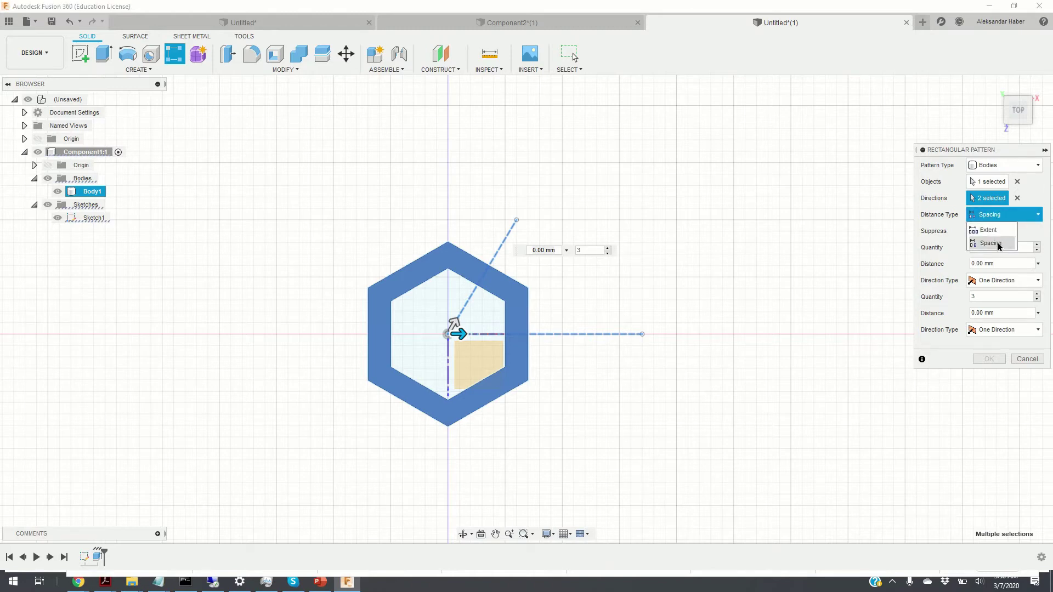
pyautogui.click(992, 243)
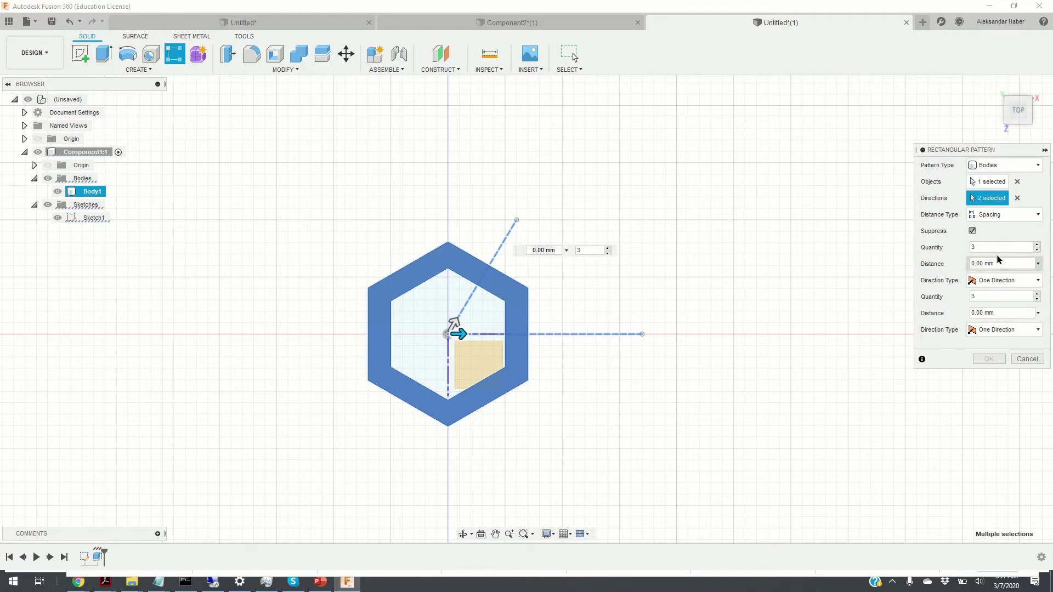
# Set the pattern distance to diameter+wall in both directions.
pyautogui.moveTo(1003, 267); pyautogui.dragTo(952, 265)
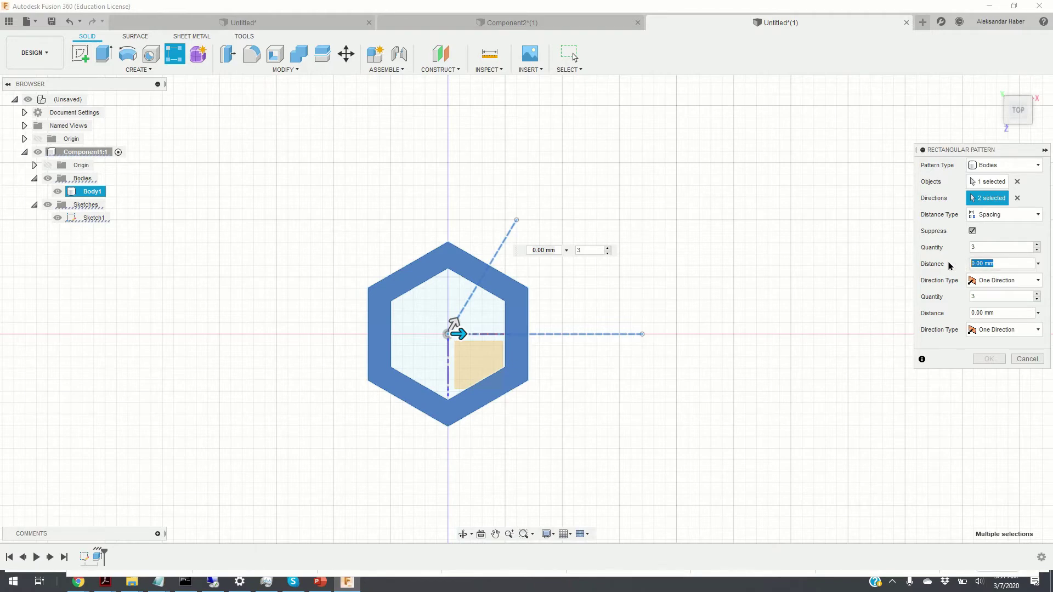
pyautogui.write('d')
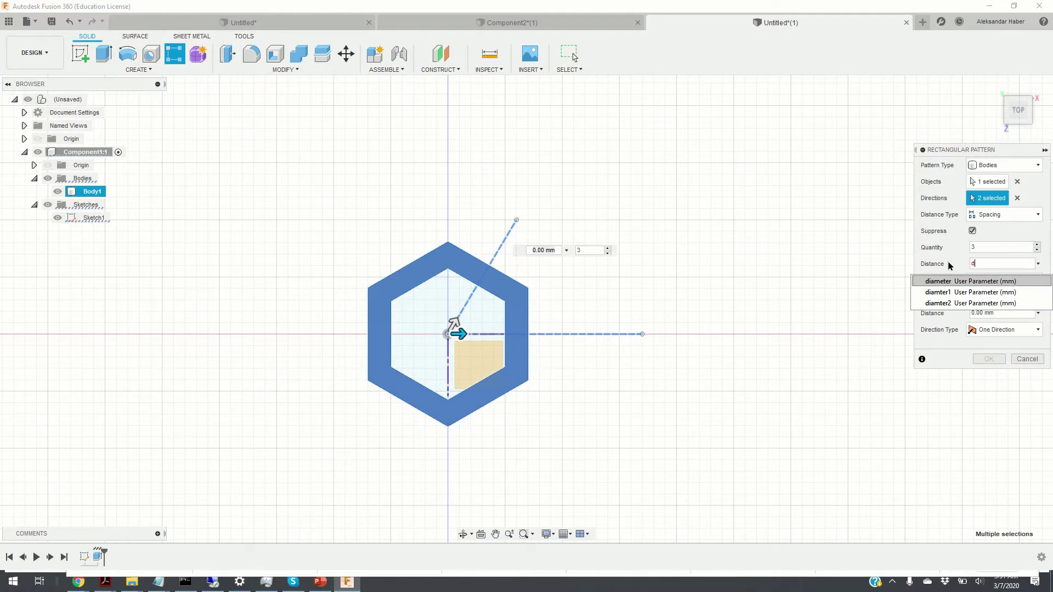
pyautogui.click(969, 281)
pyautogui.write('+wall')
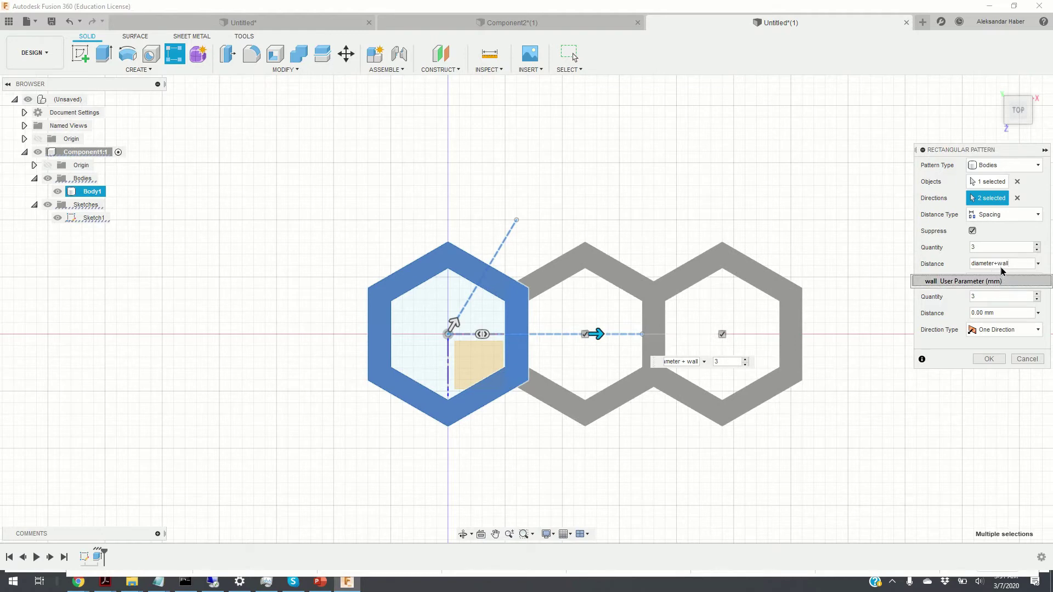
pyautogui.moveTo(998, 264); pyautogui.dragTo(962, 262)
pyautogui.hotkey('ctrl', 'c')
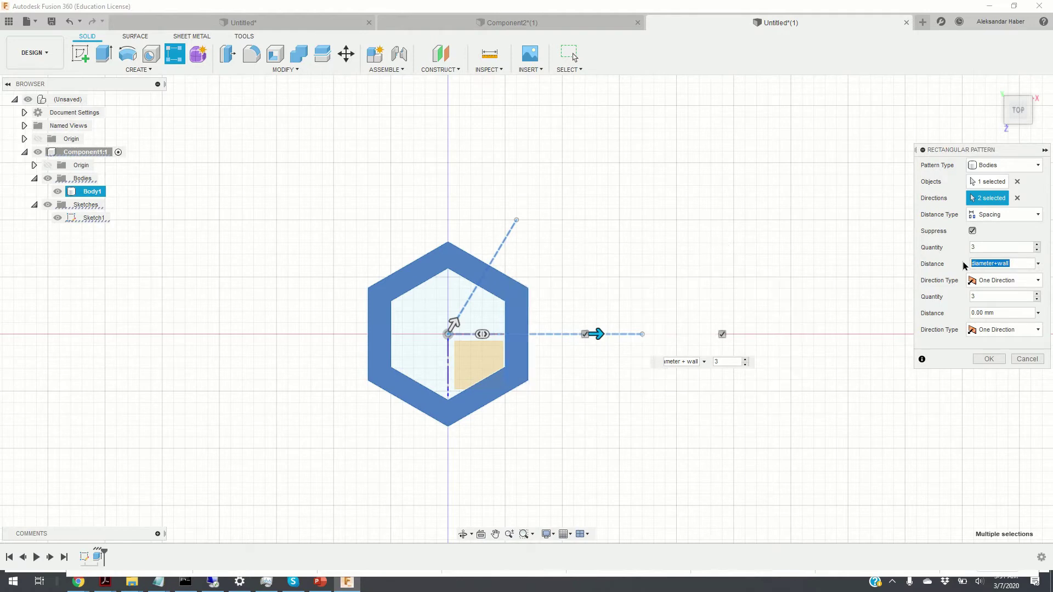
pyautogui.moveTo(1010, 314); pyautogui.dragTo(962, 314)
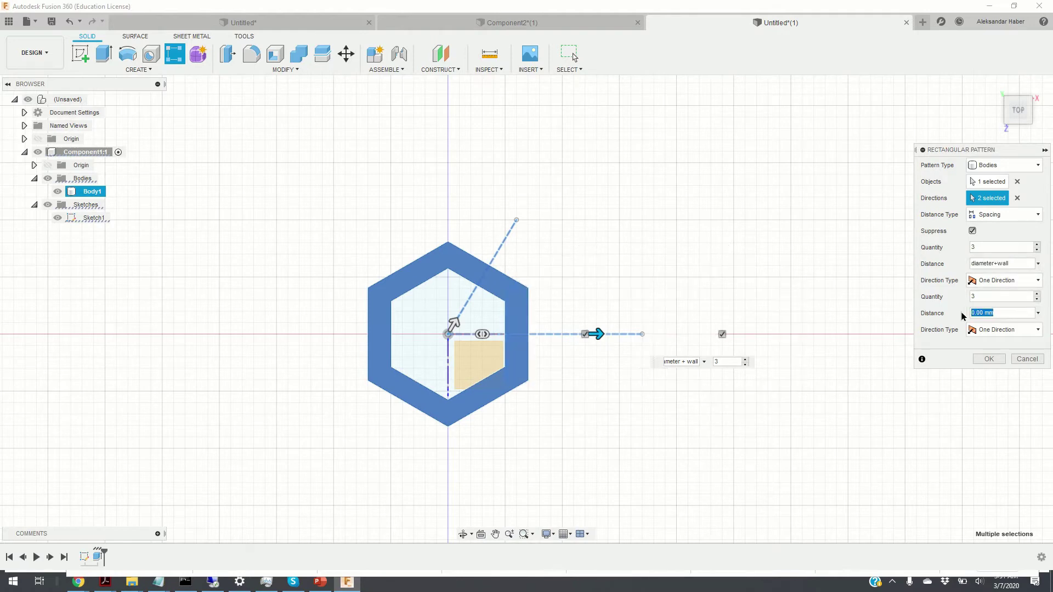
pyautogui.hotkey('ctrl', 'v')
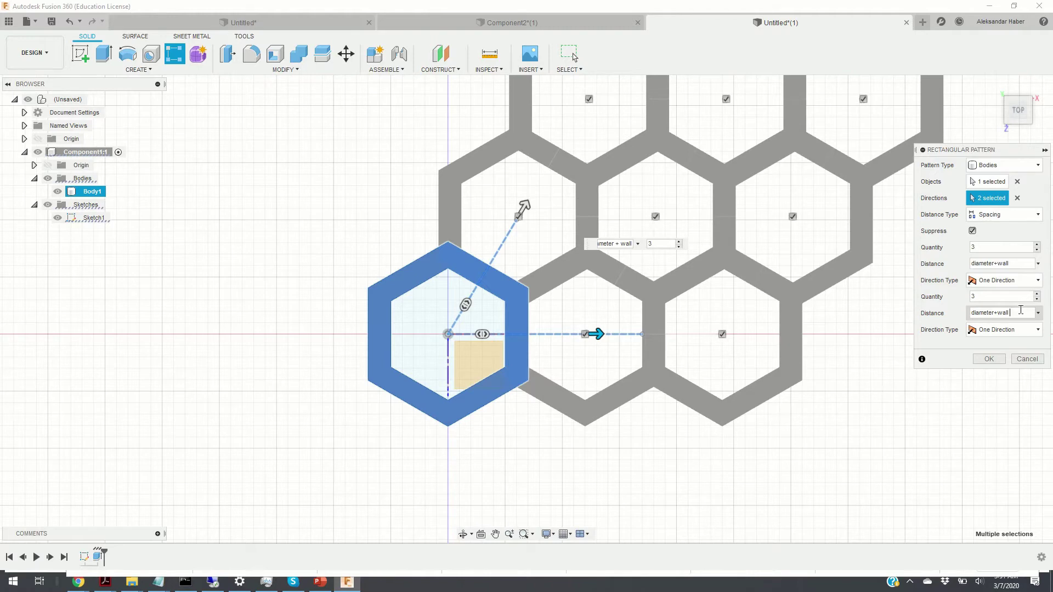
# Set the pattern quantity to 10 in both directions and make the first direction Symmetric.
pyautogui.scroll(1, 877, 284)
pyautogui.scroll(-3, 878, 284)
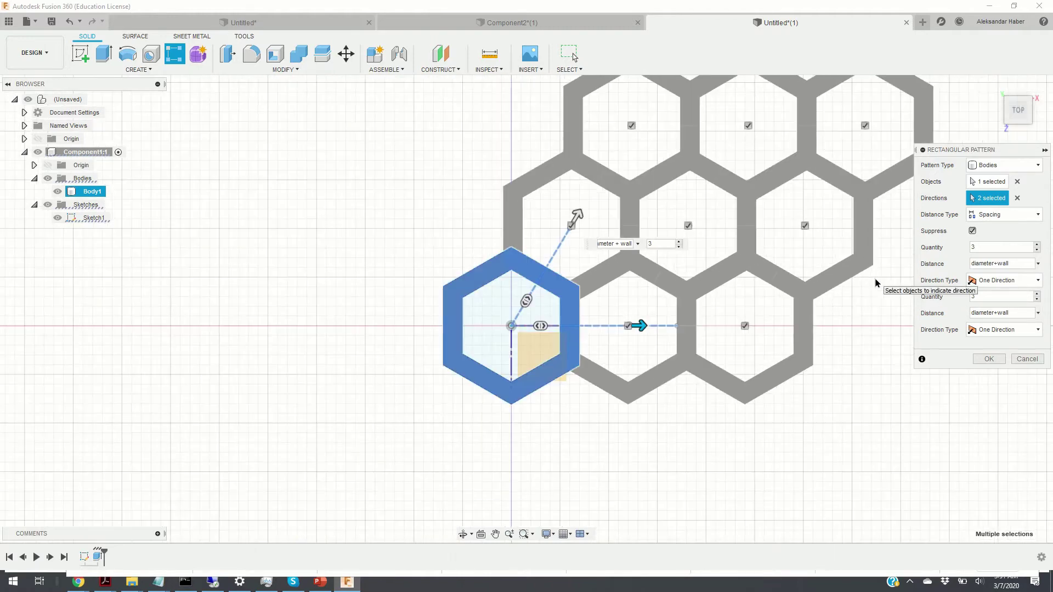
pyautogui.moveTo(877, 283); pyautogui.dragTo(828, 322, button='middle')
pyautogui.doubleClick(961, 297)
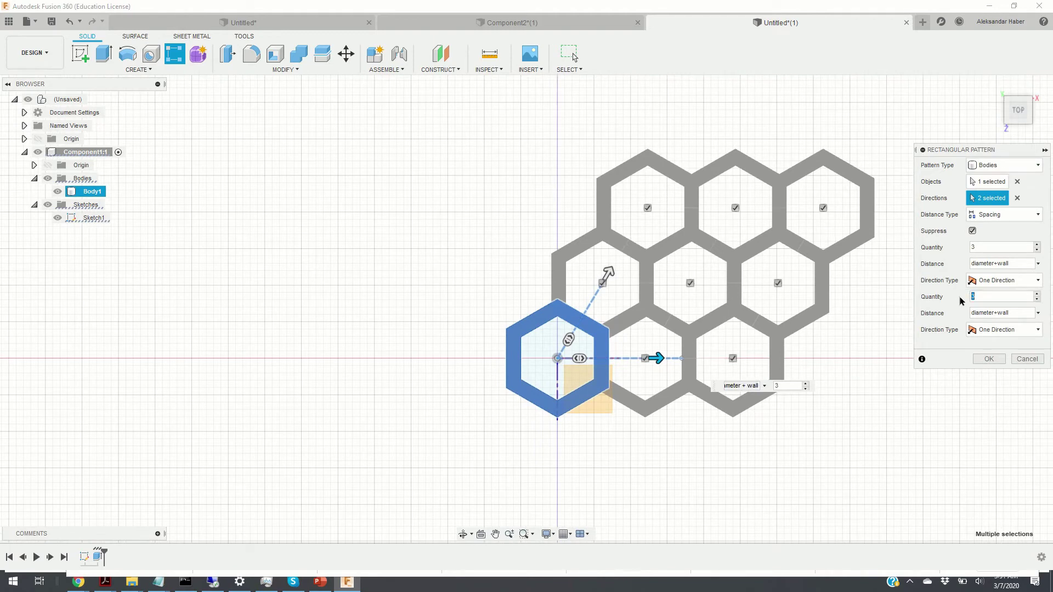
pyautogui.doubleClick(998, 246)
pyautogui.write('10')
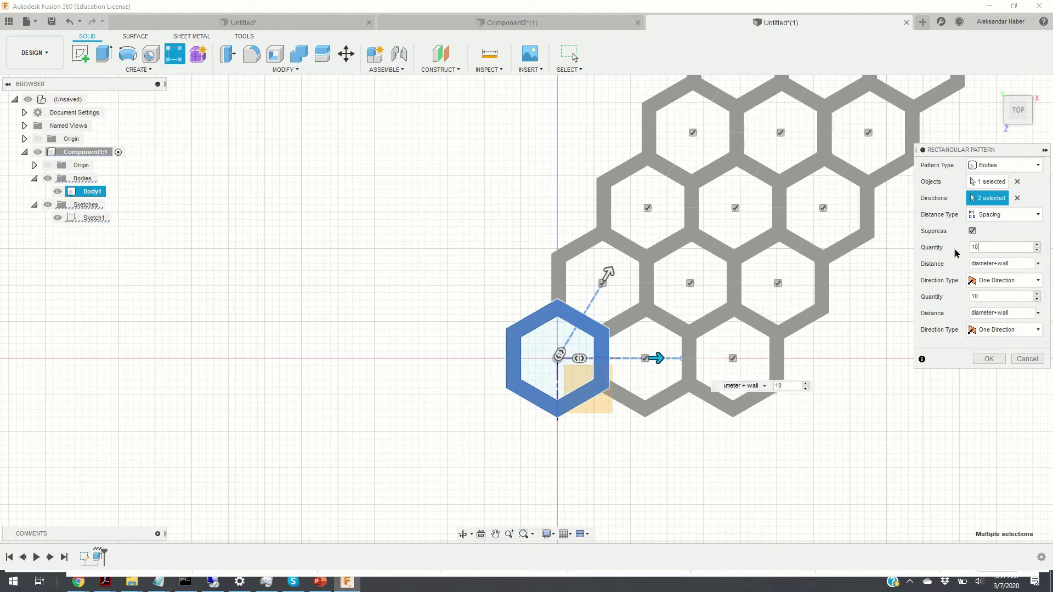
pyautogui.click(1004, 282)
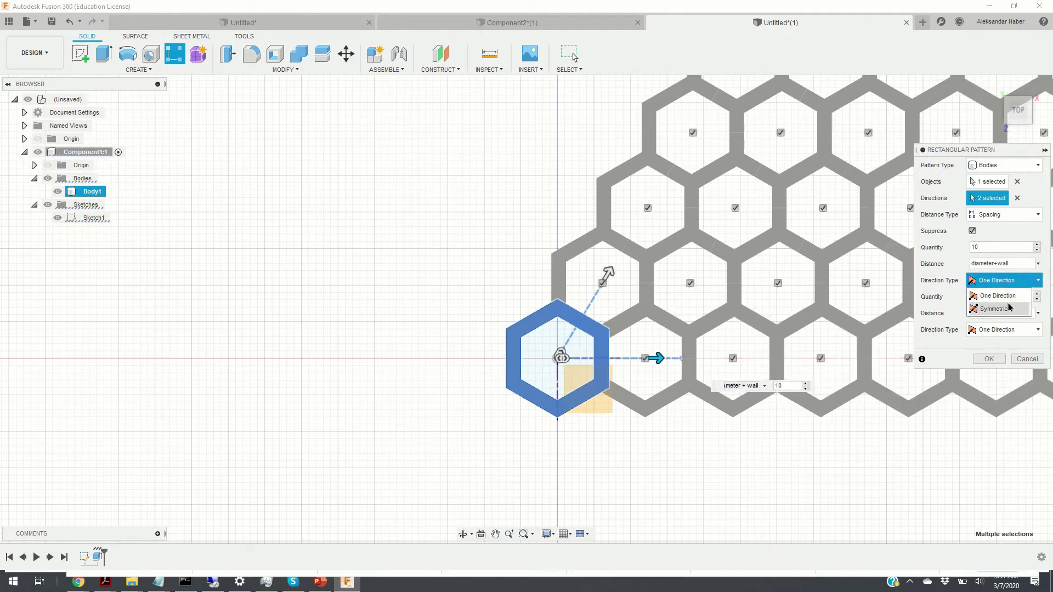
pyautogui.click(1005, 309)
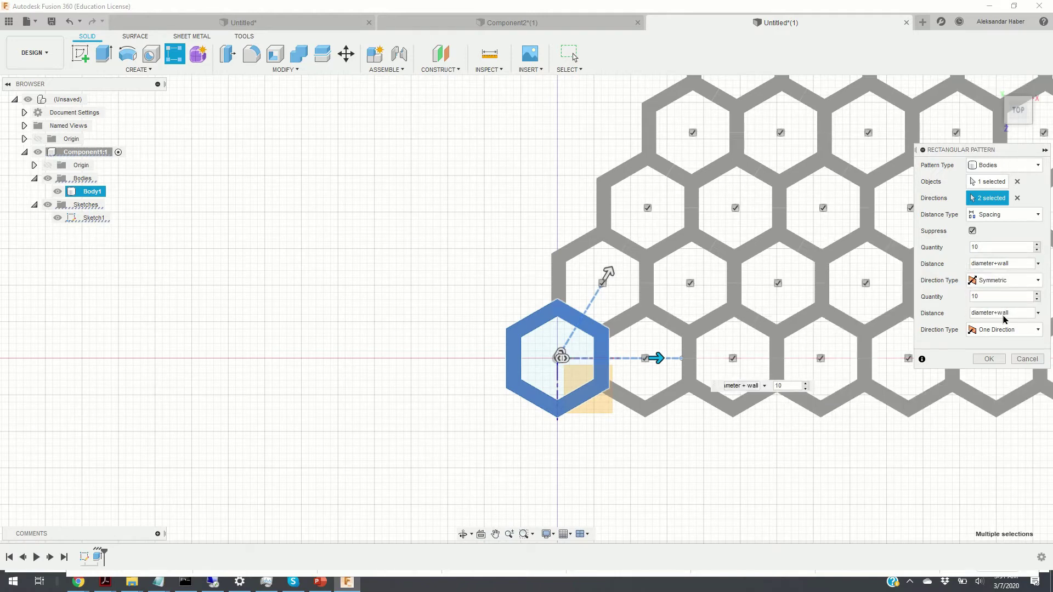
# Make the second pattern direction Symmetric, set the quantity to 8 in both directions and create the pattern.
pyautogui.click(1004, 330)
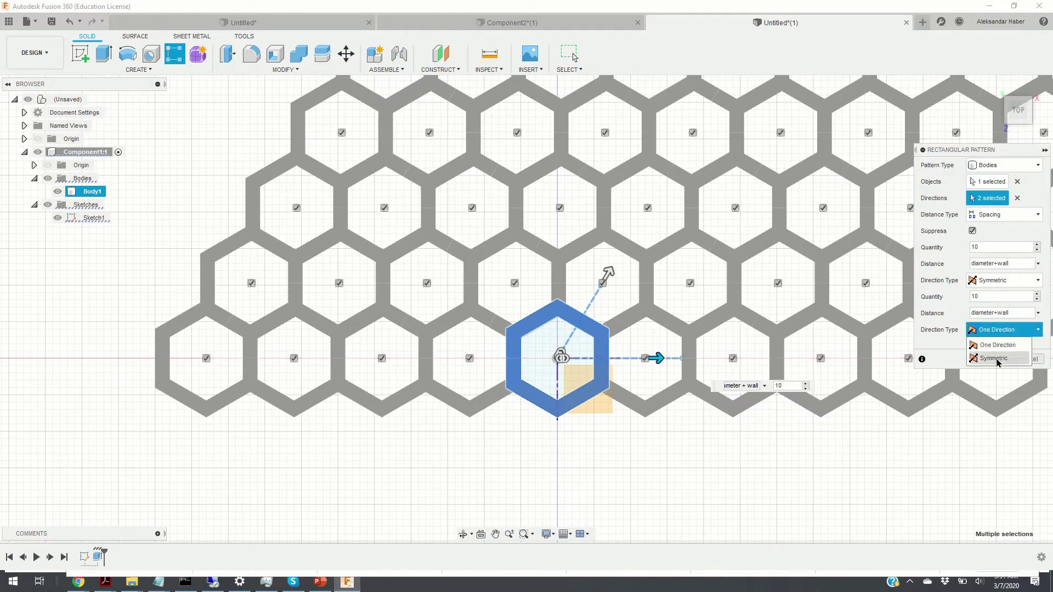
pyautogui.click(995, 359)
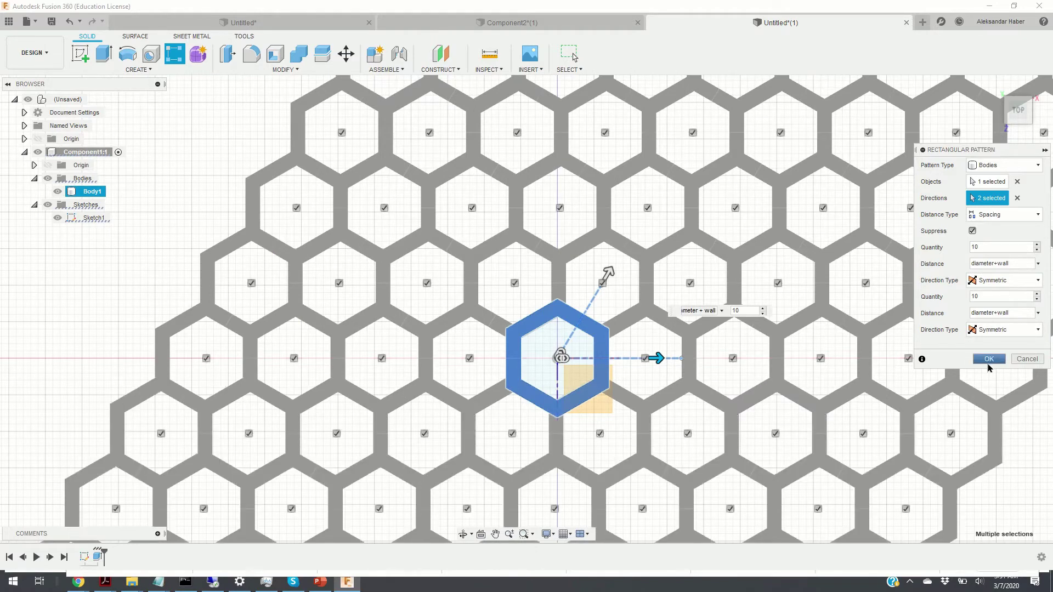
pyautogui.click(984, 247)
pyautogui.click(987, 294)
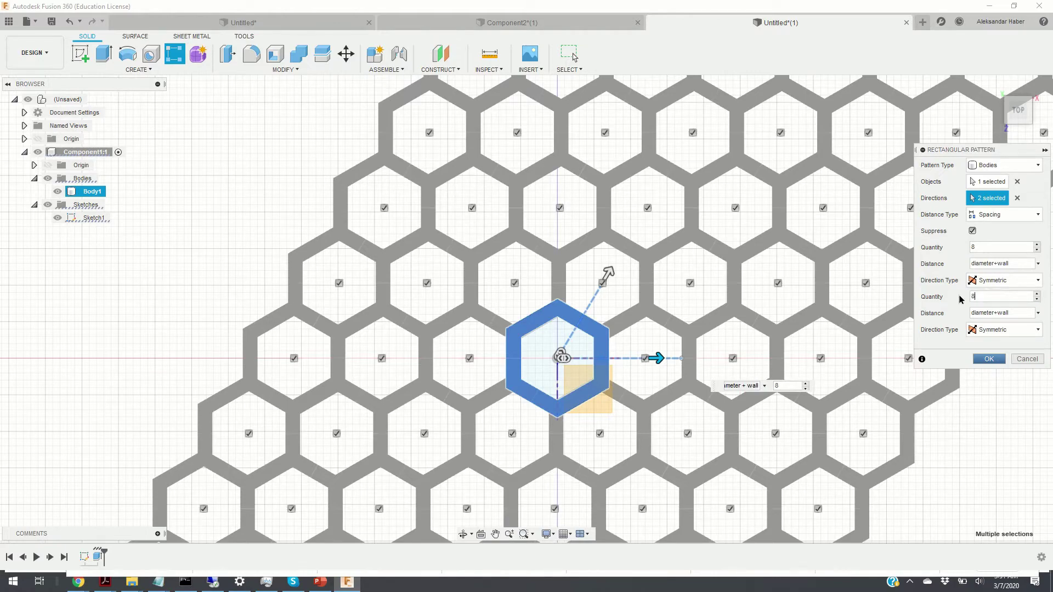
pyautogui.scroll(1, 683, 326)
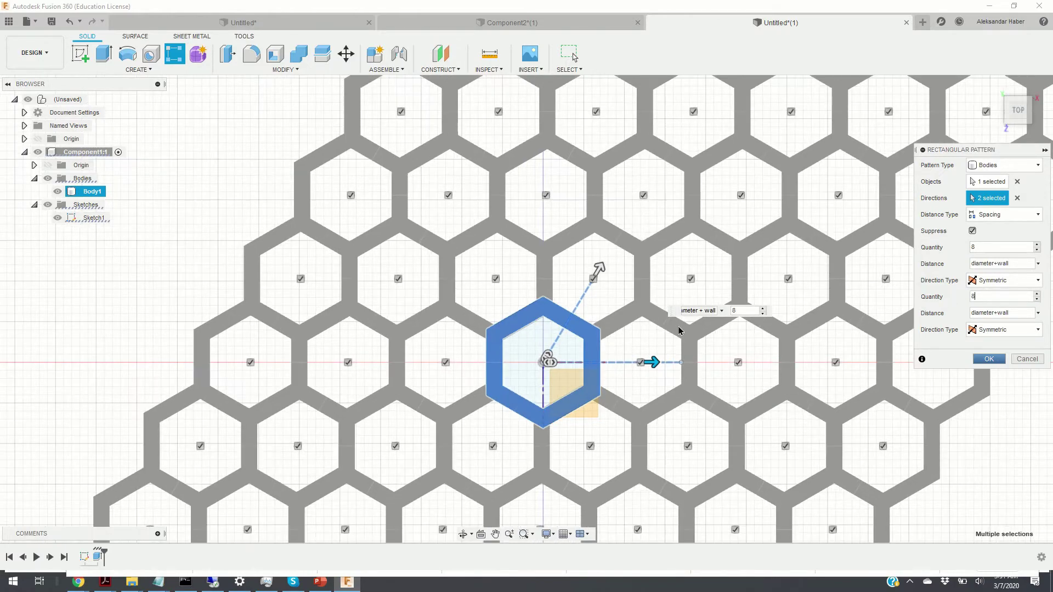
pyautogui.scroll(-2, 697, 339)
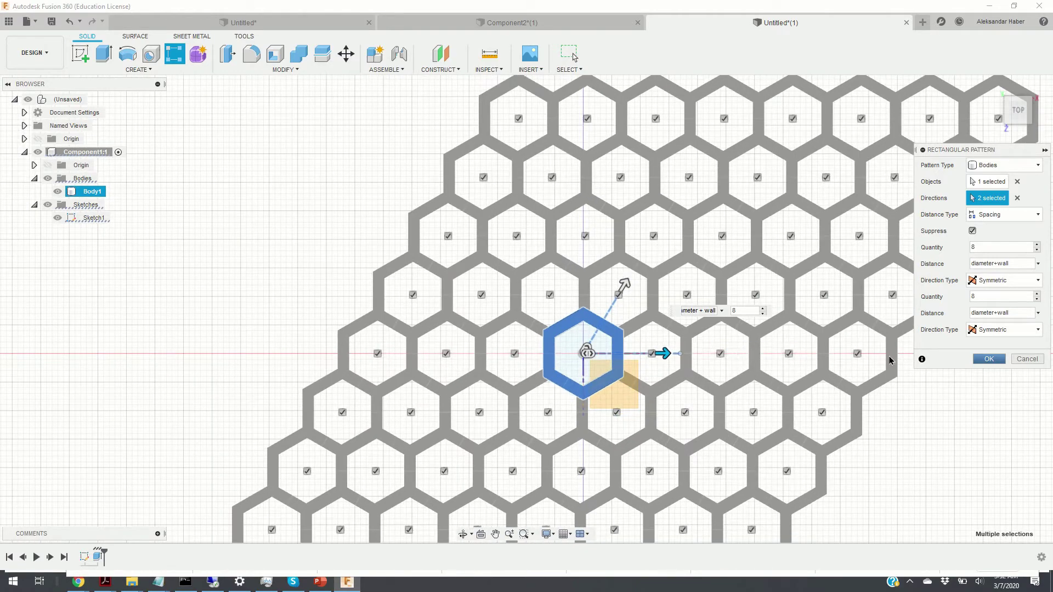
pyautogui.click(991, 362)
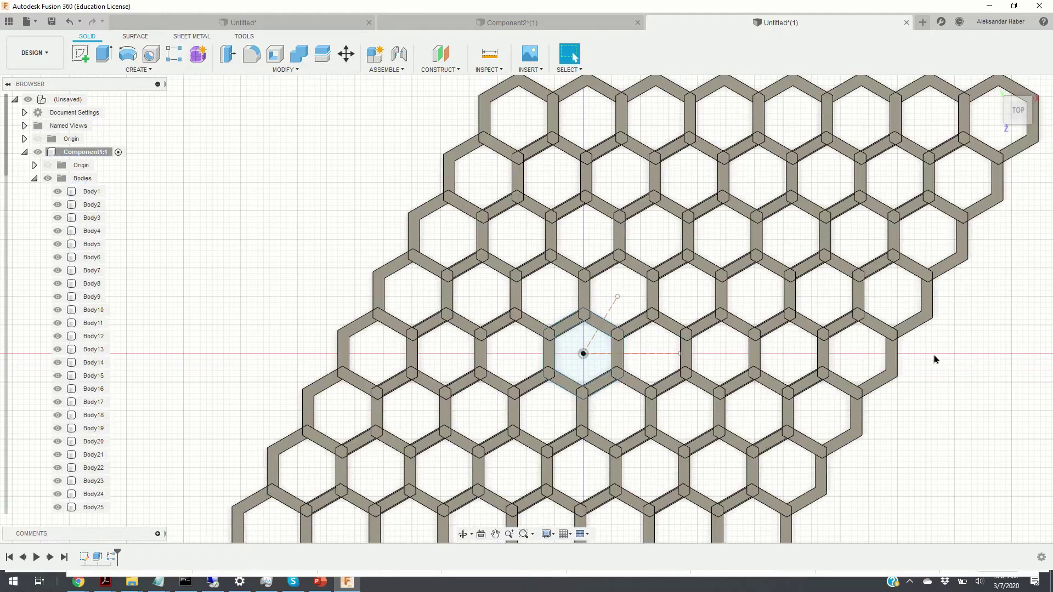
# Examine the patterned hexagonal bodies in the top view and the home view.
pyautogui.scroll(-2, 903, 357)
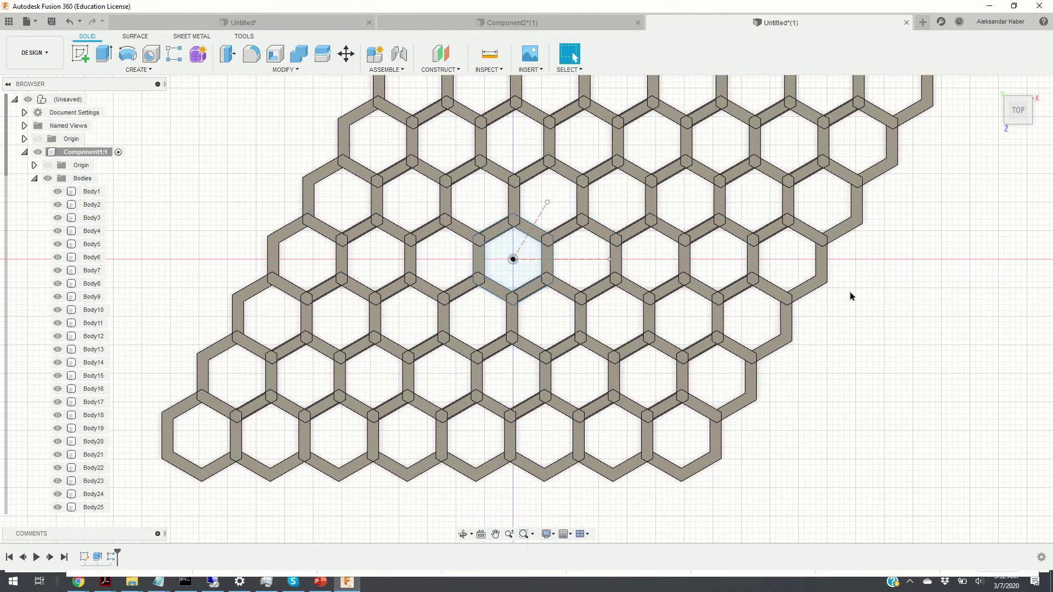
pyautogui.scroll(2, 847, 299)
pyautogui.scroll(-1, 844, 301)
pyautogui.scroll(-1, 844, 301)
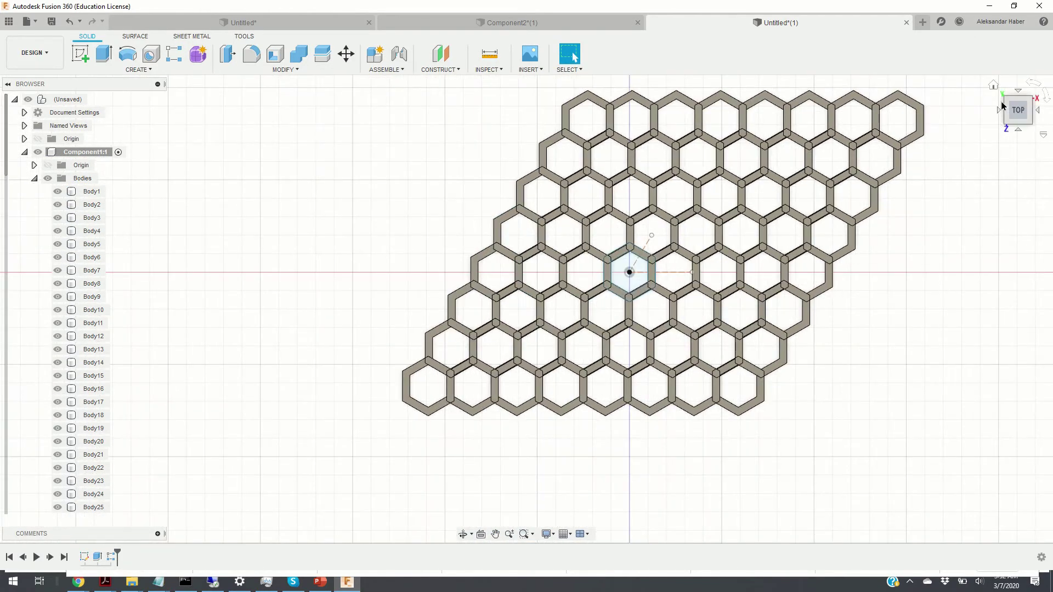
pyautogui.click(994, 86)
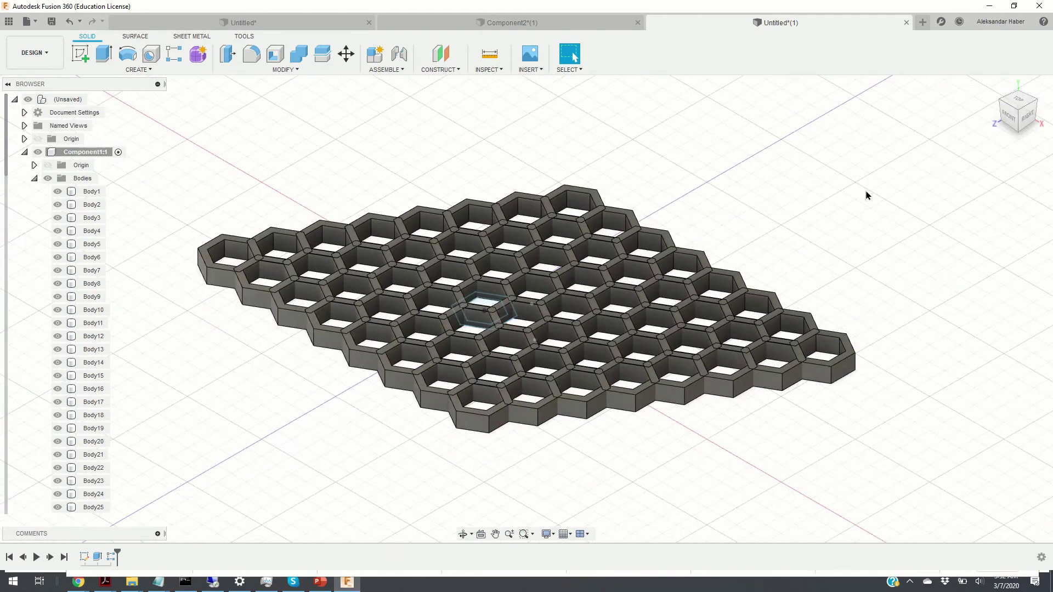
pyautogui.scroll(-2, 126, 450)
pyautogui.scroll(-1, 33, 145)
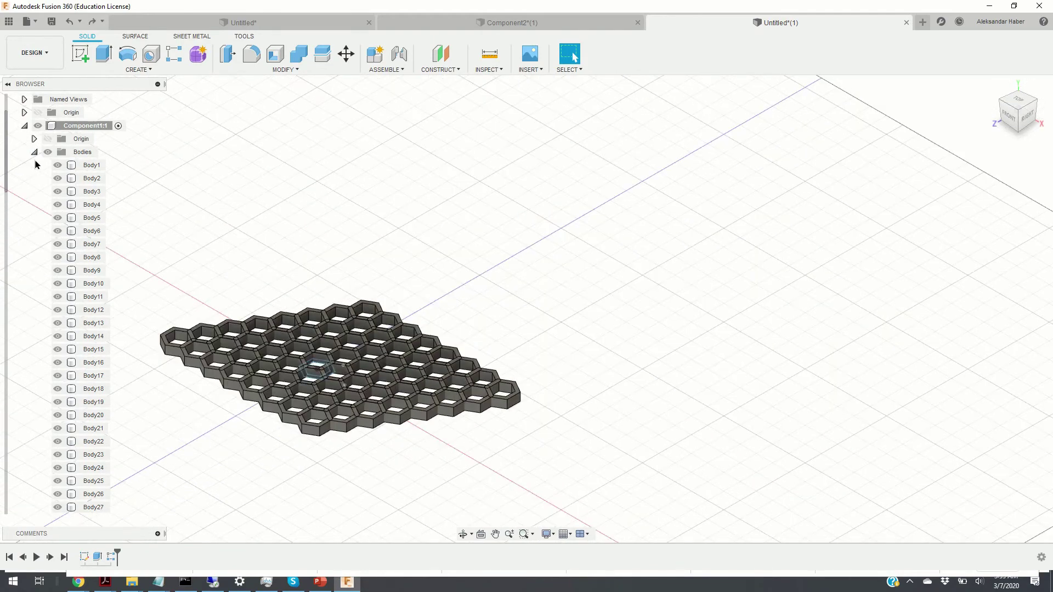
# Look through the component's bodies and highlight Body1 and Body64 to see where they lie in the pattern.
pyautogui.click(34, 152)
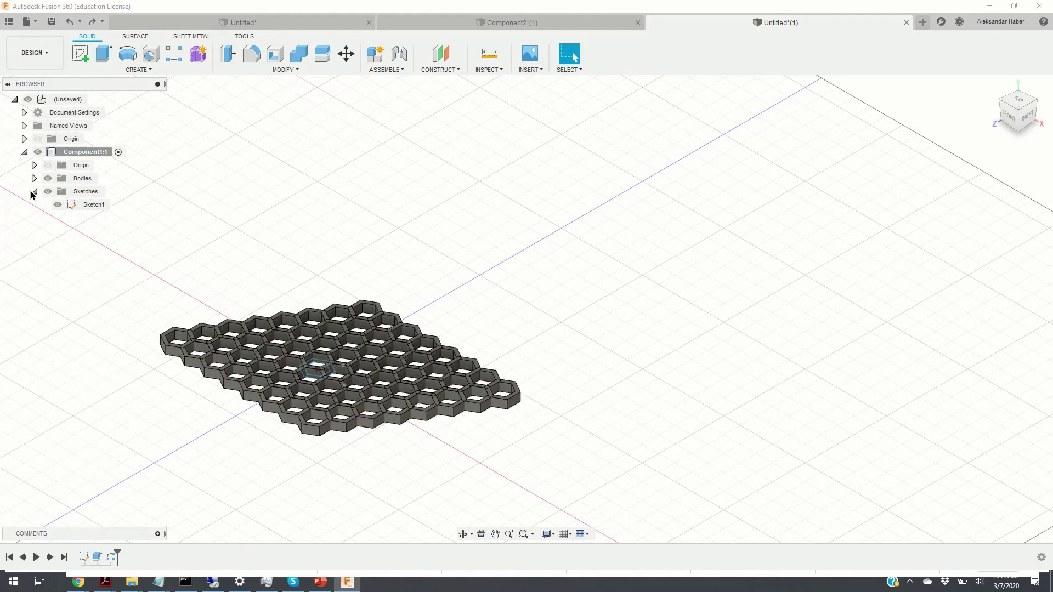
pyautogui.click(34, 178)
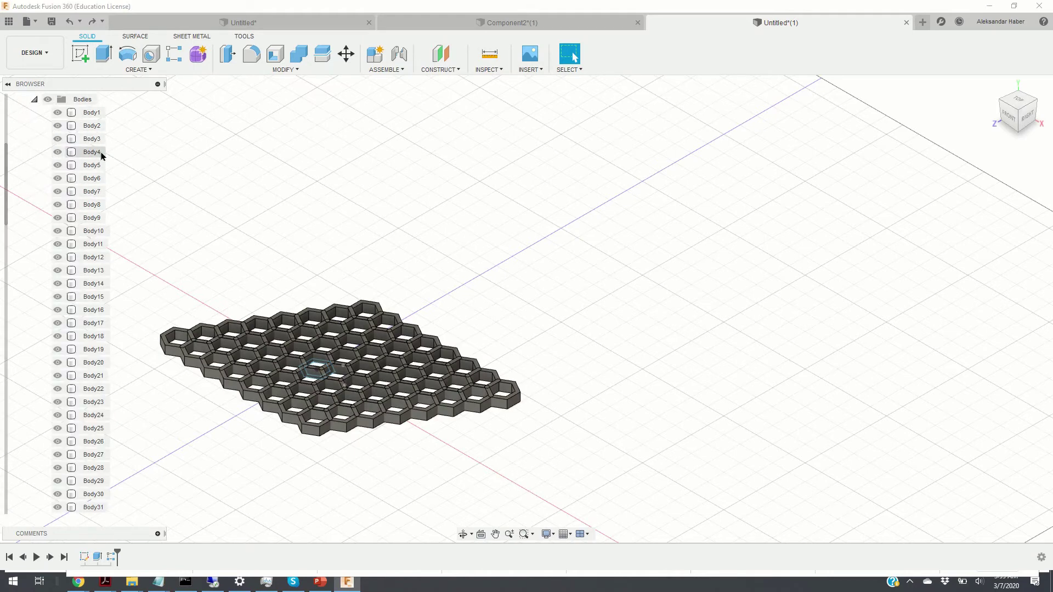
pyautogui.click(94, 112)
pyautogui.scroll(-2, 77, 329)
pyautogui.scroll(-10, 80, 399)
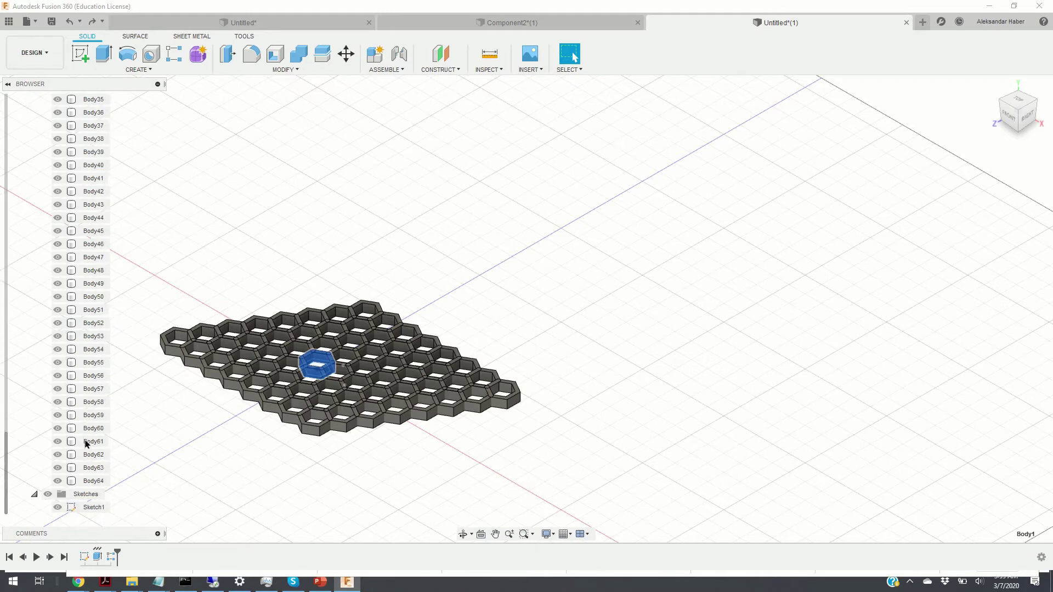
pyautogui.click(94, 481)
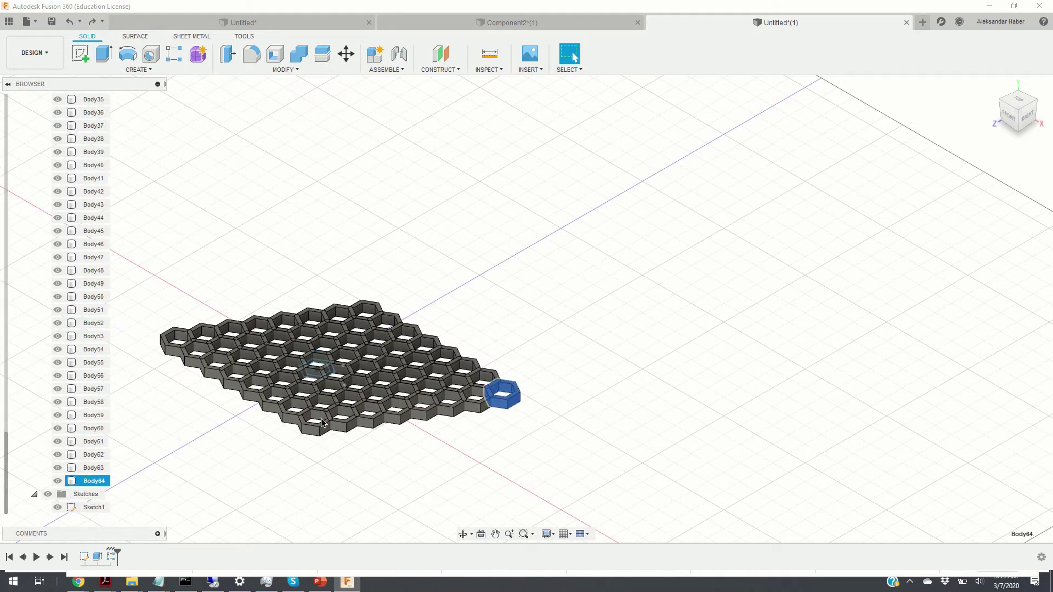
pyautogui.scroll(-3, 131, 411)
pyautogui.scroll(6, 82, 379)
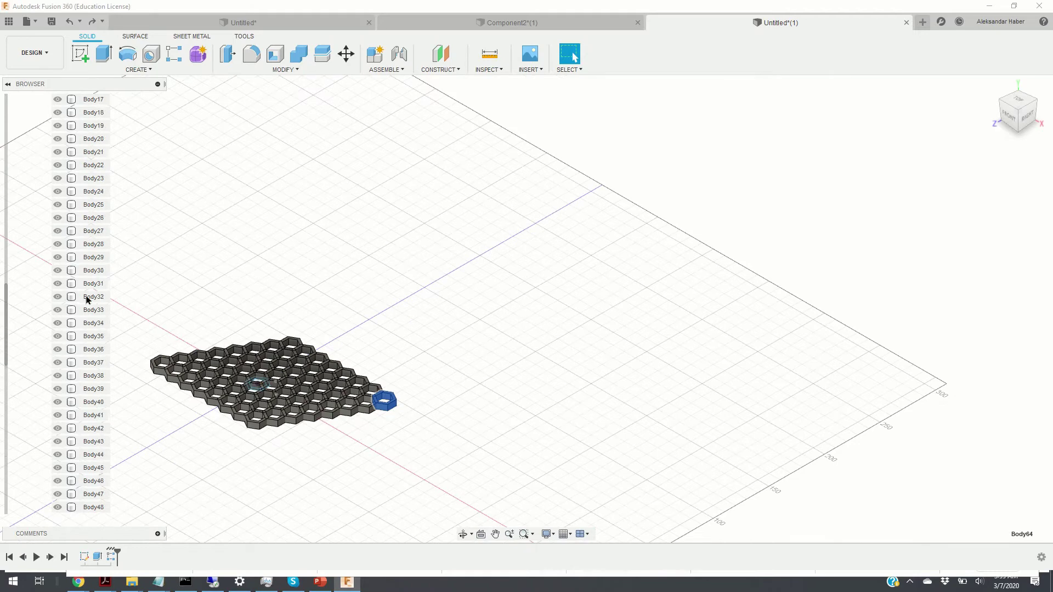
pyautogui.scroll(8, 87, 299)
# Combine Body1 through Body64 with the Join operation, using Body1 as target and creating the result as a new component.
pyautogui.click(88, 192)
pyautogui.scroll(-6, 90, 274)
pyautogui.scroll(-8, 91, 329)
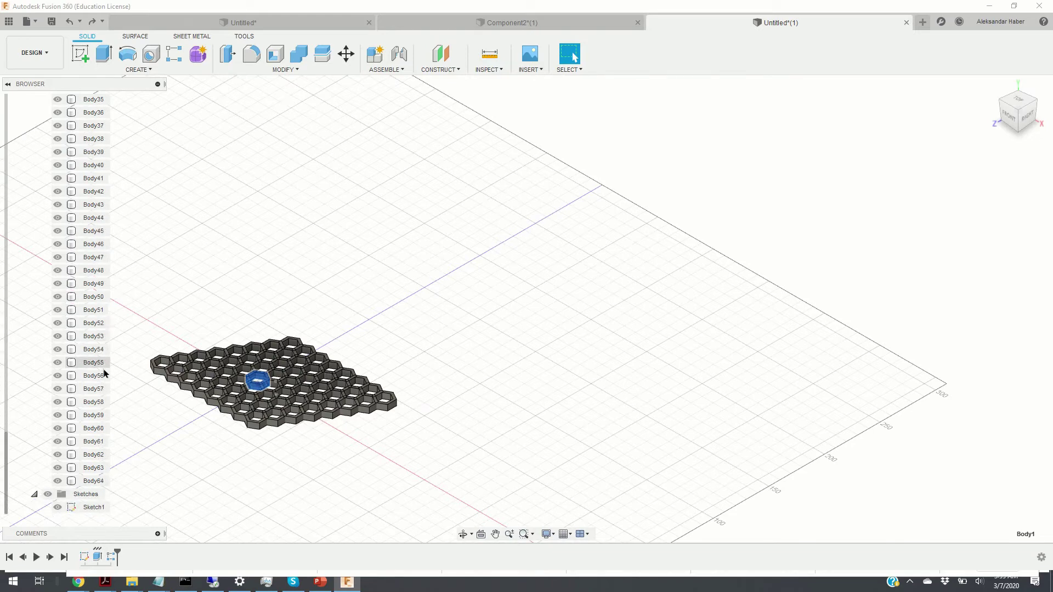
pyautogui.keyDown('shift'); pyautogui.click(93, 482); pyautogui.keyUp('shift')
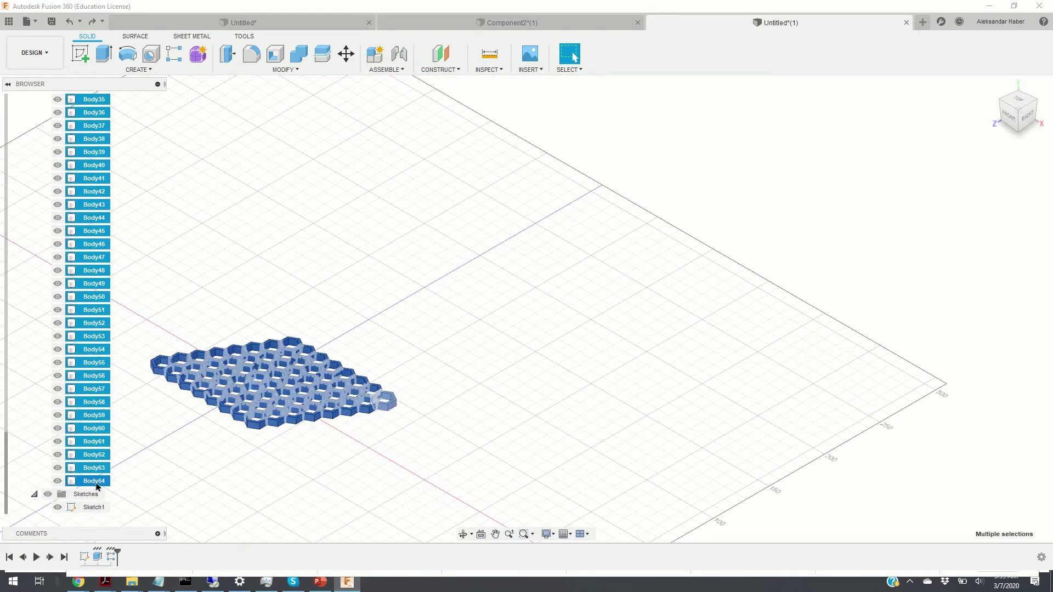
pyautogui.click(301, 56)
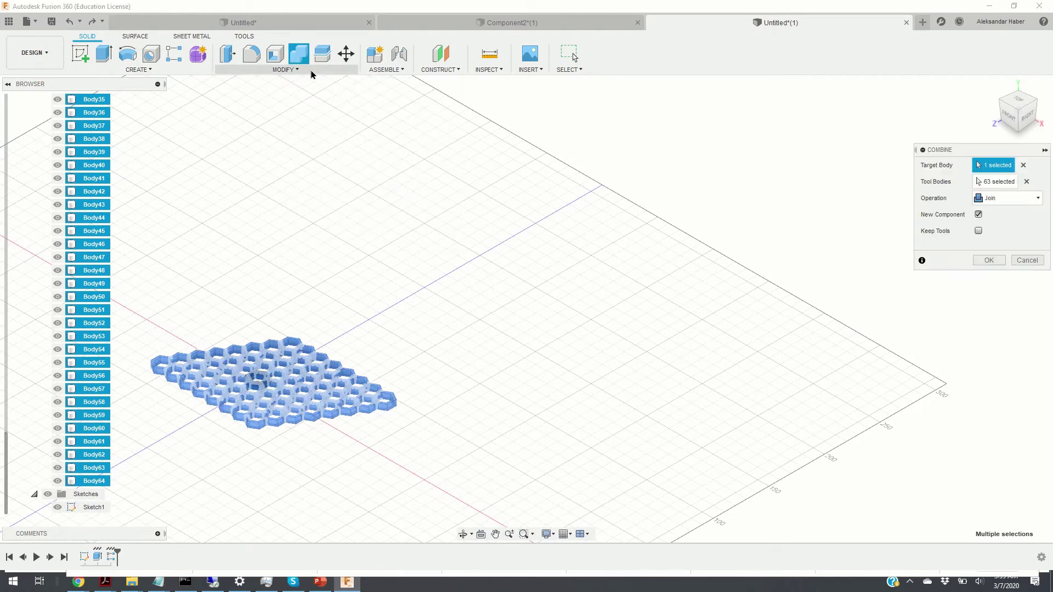
pyautogui.click(991, 262)
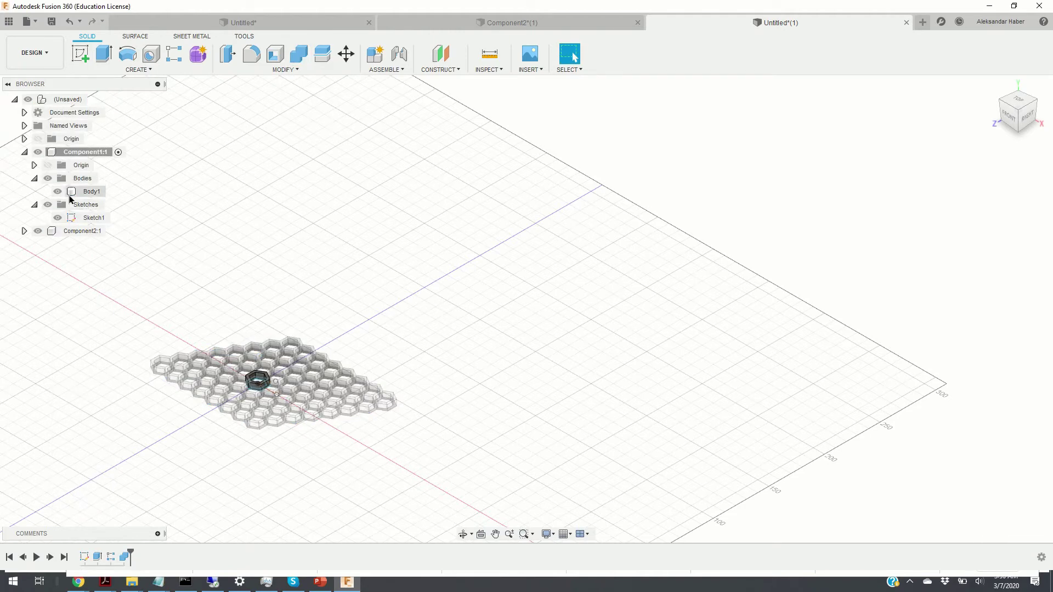
# Examine which geometry belongs to Body1 of Component1 and which to Body1 of Component2.
pyautogui.scroll(5, 265, 384)
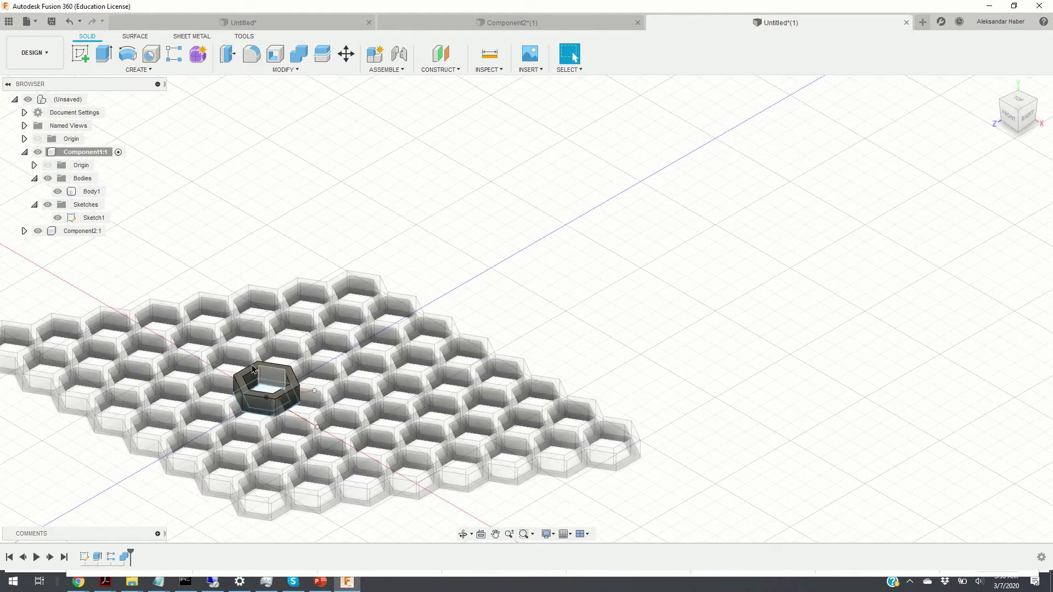
pyautogui.scroll(-4, 139, 247)
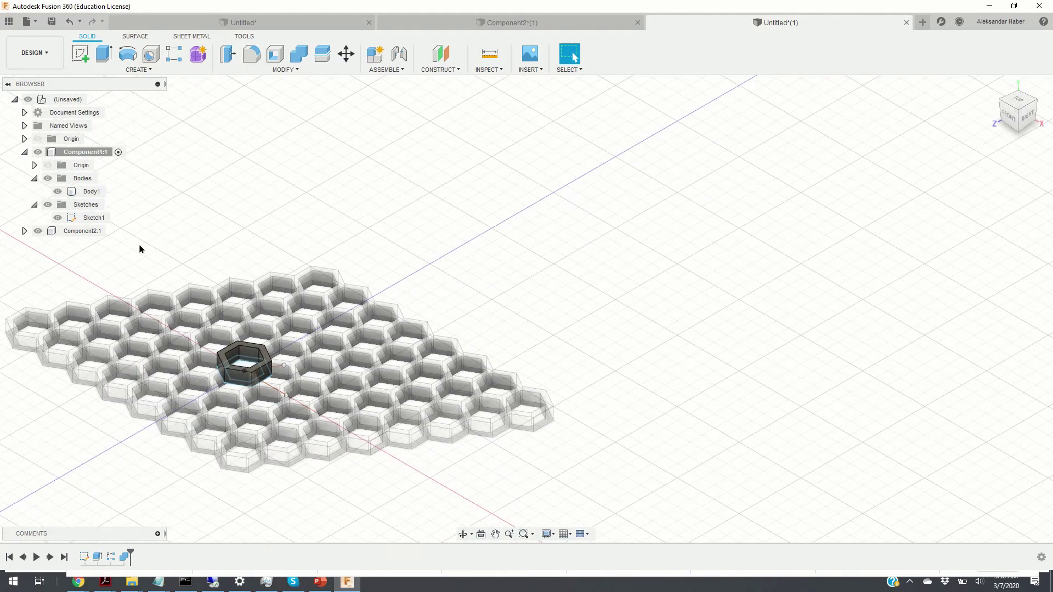
pyautogui.click(91, 191)
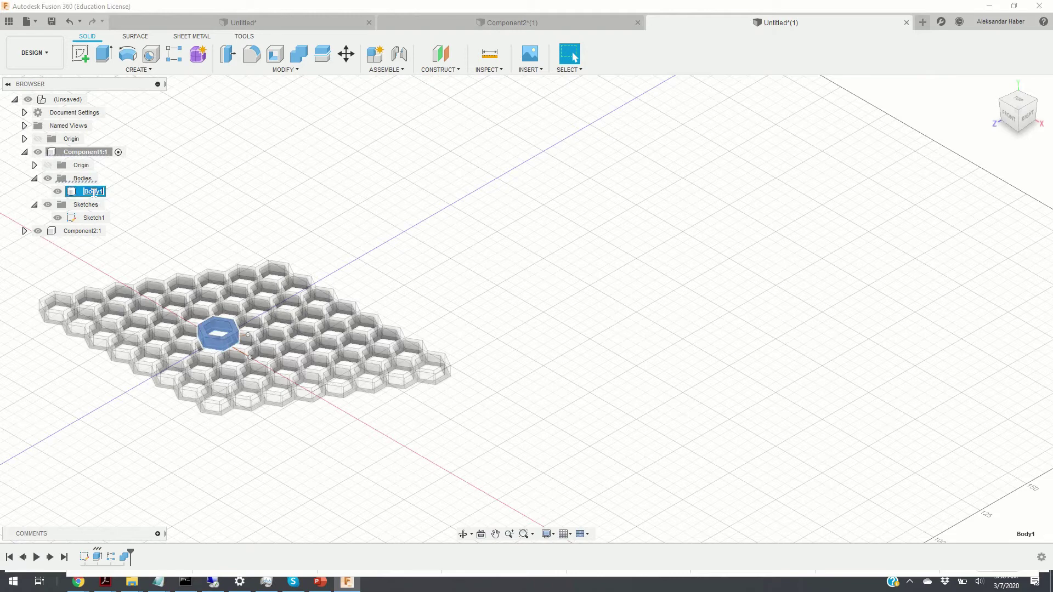
pyautogui.doubleClick(87, 191)
pyautogui.press('Escape')
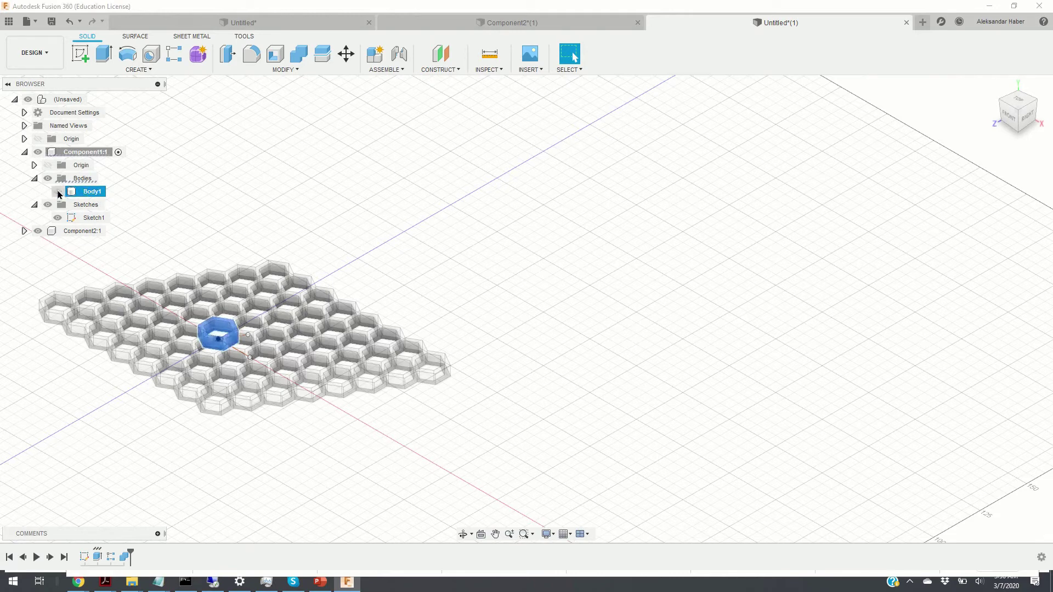
pyautogui.click(24, 231)
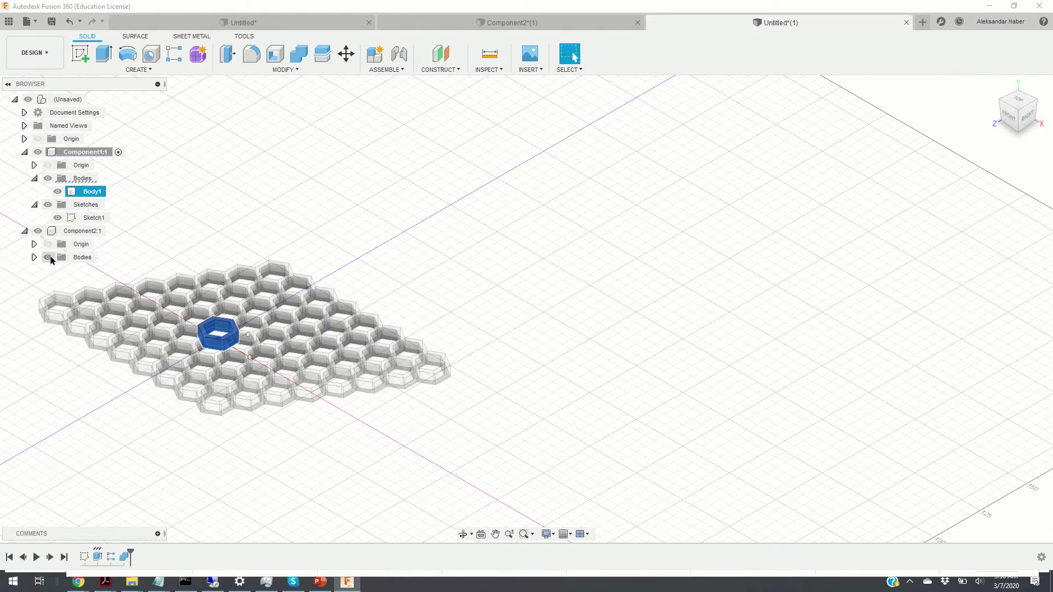
pyautogui.click(34, 257)
pyautogui.click(90, 270)
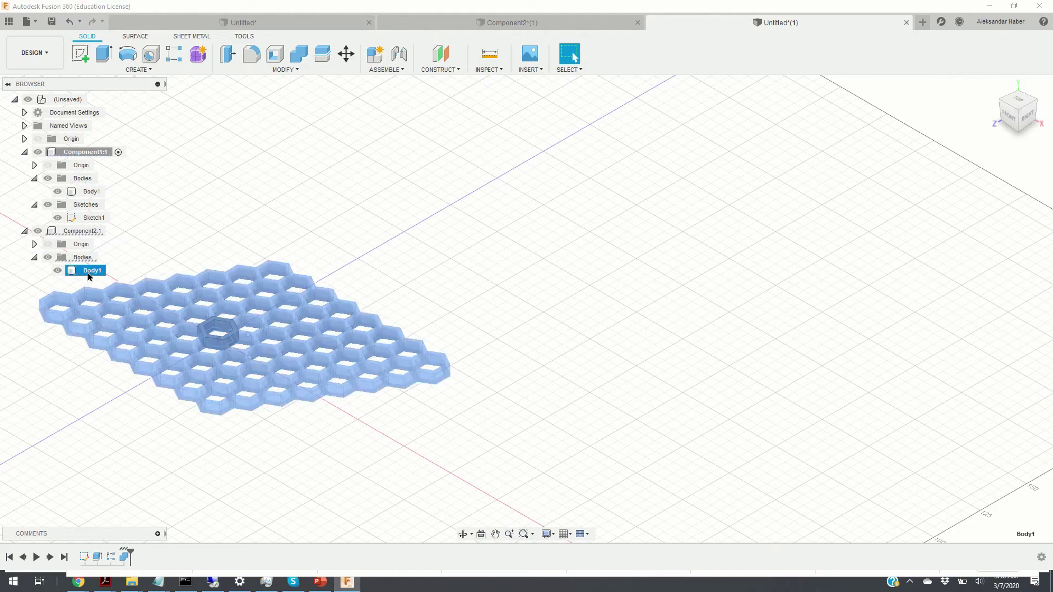
pyautogui.scroll(2, 181, 285)
pyautogui.scroll(-4, 181, 294)
pyautogui.click(186, 262)
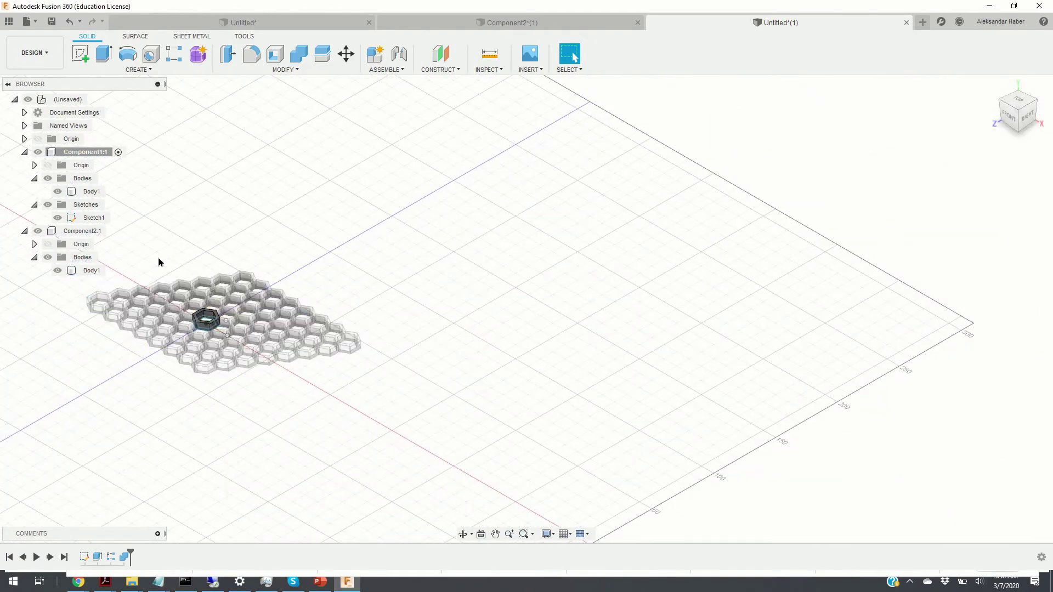
pyautogui.click(89, 192)
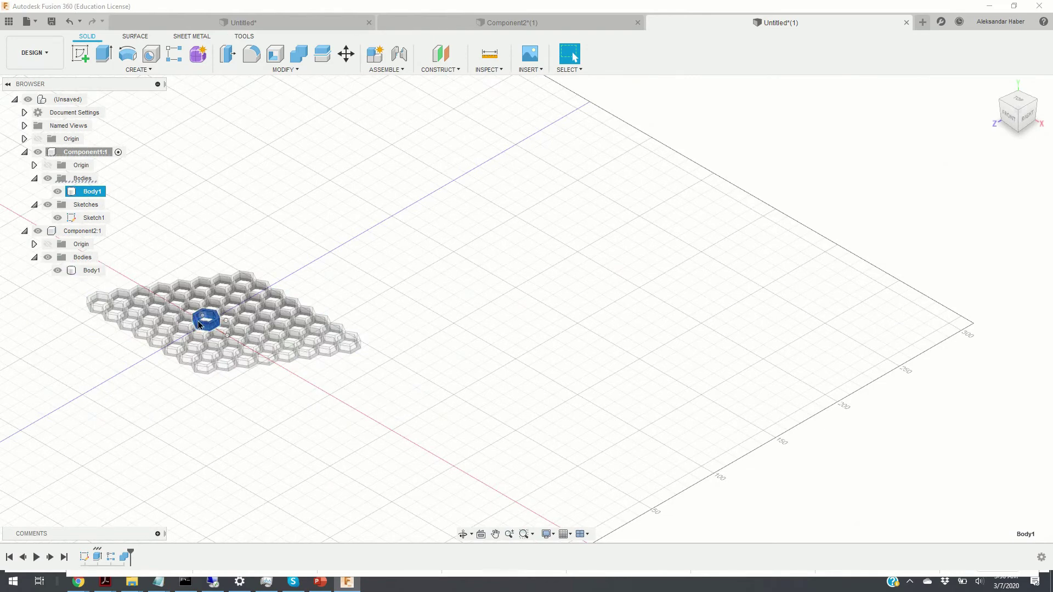
pyautogui.click(84, 258)
pyautogui.click(90, 270)
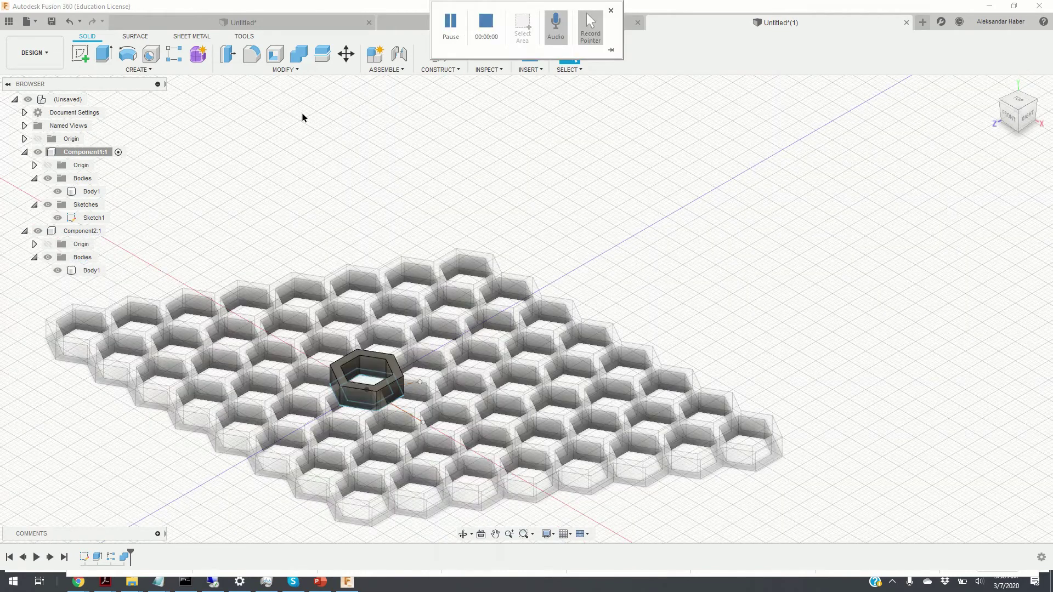
# Hide the single hexagonal Body1 of Component1 and check the combined honeycomb body of Component2.
pyautogui.click(92, 192)
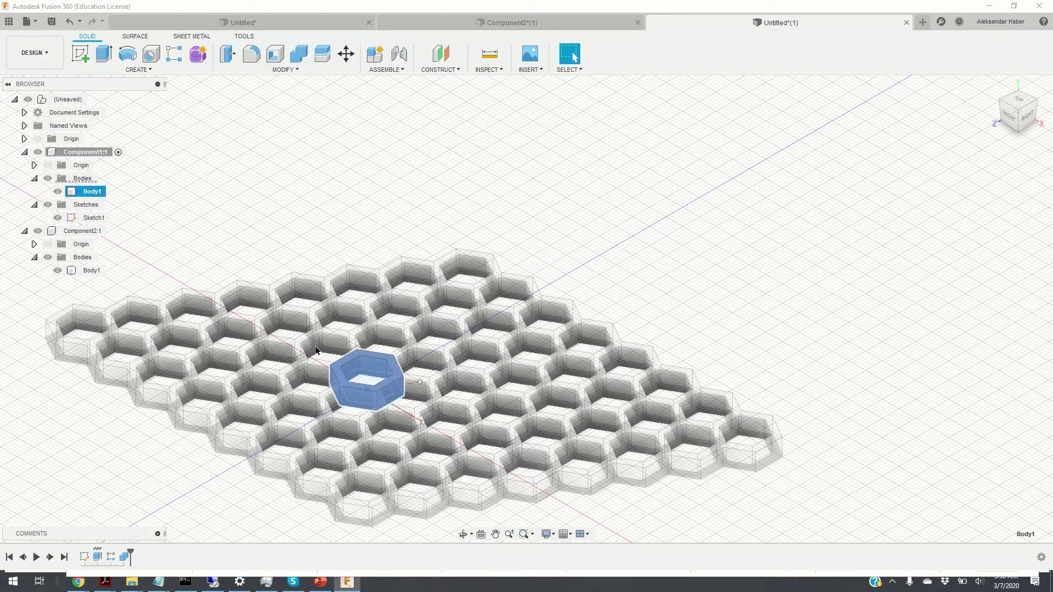
pyautogui.click(58, 193)
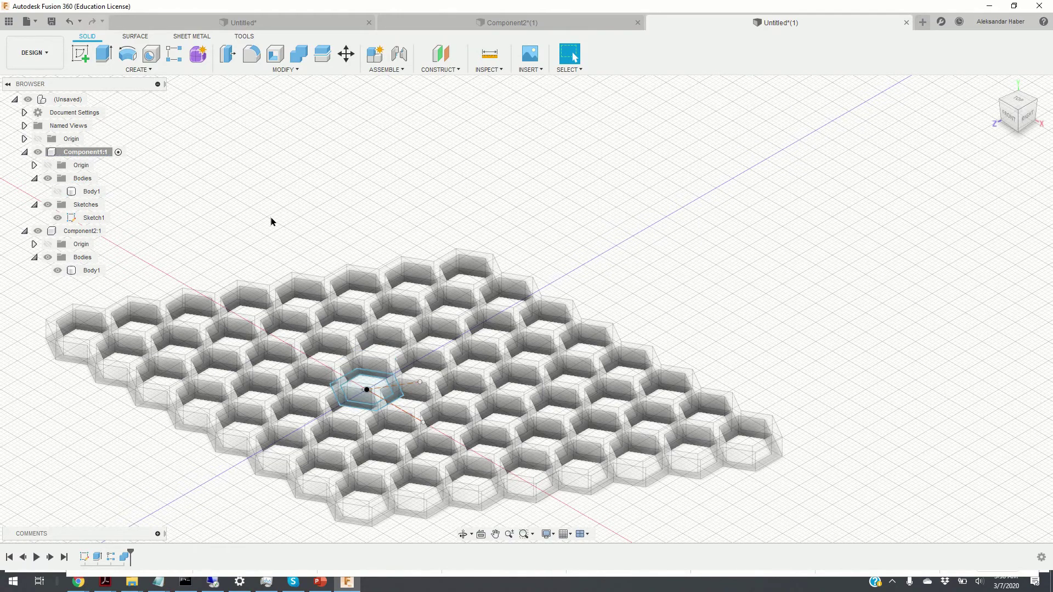
pyautogui.scroll(-2, 271, 221)
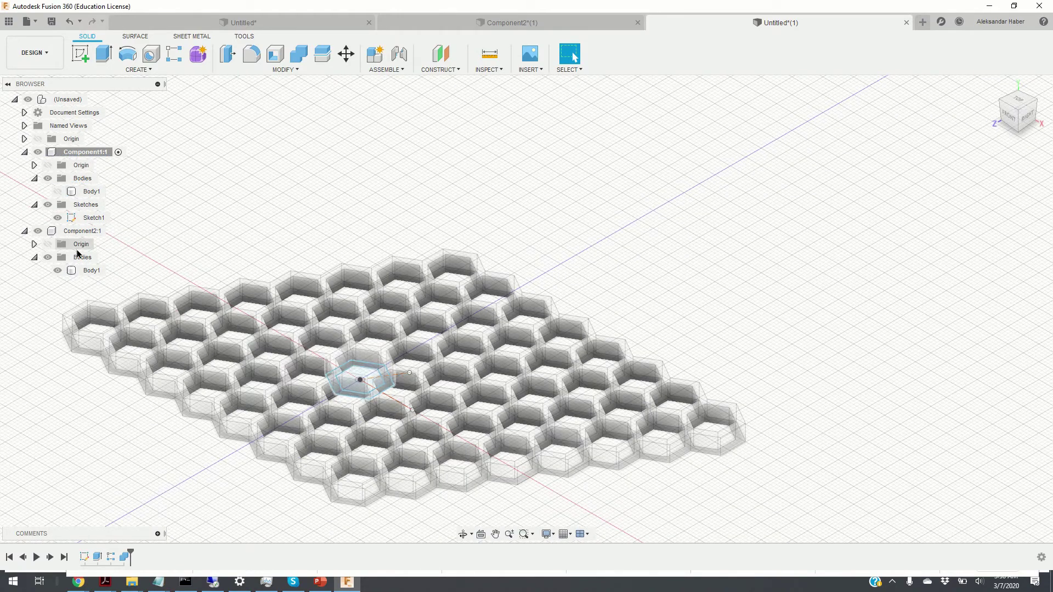
pyautogui.click(89, 271)
pyautogui.click(191, 252)
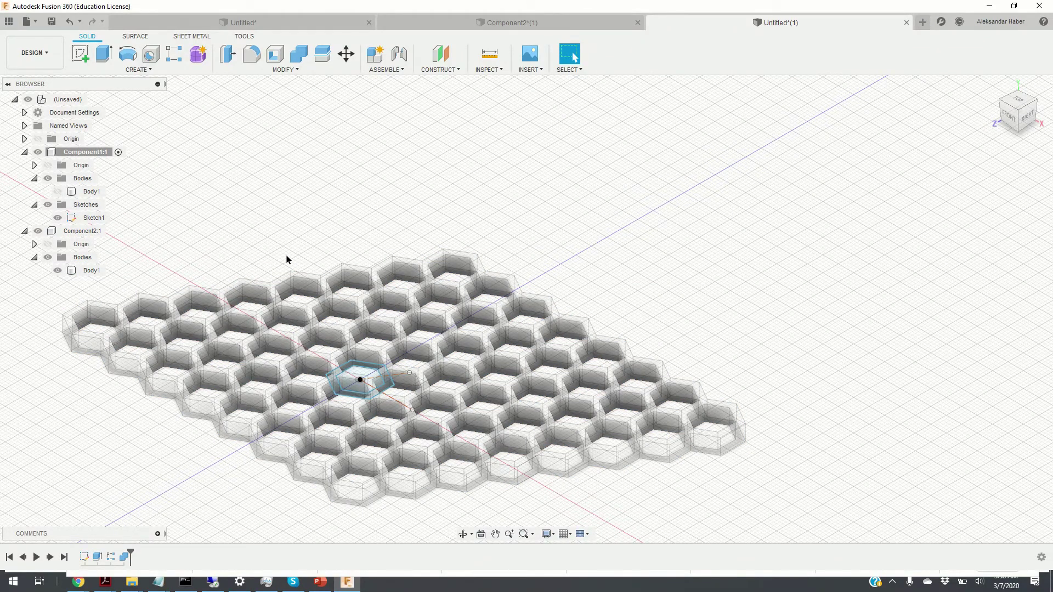
# Switch to the top view and toggle Sketch1's visibility off and on to identify its geometry.
pyautogui.click(1018, 103)
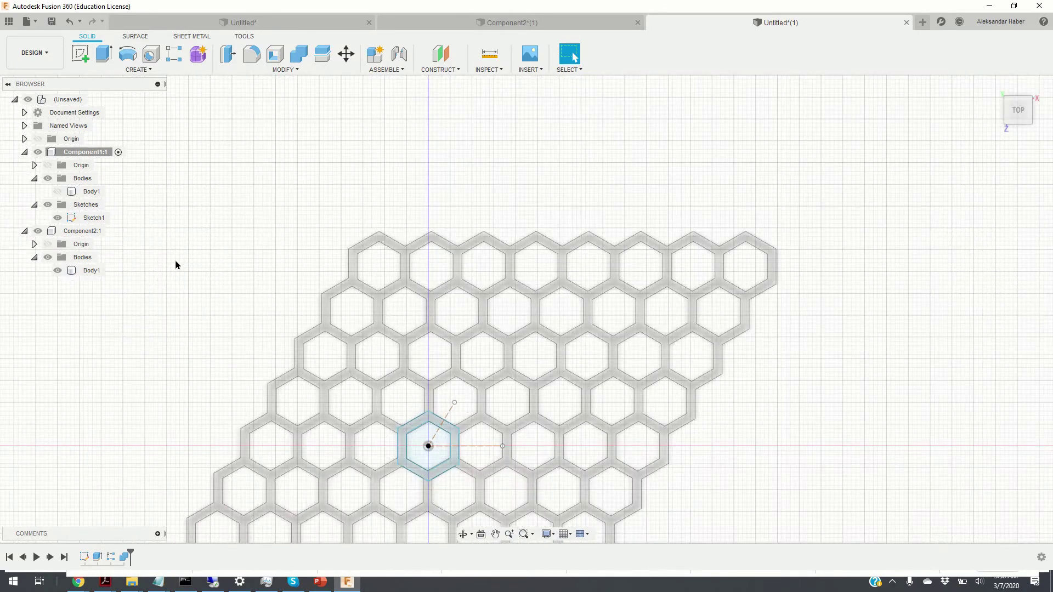
pyautogui.click(71, 218)
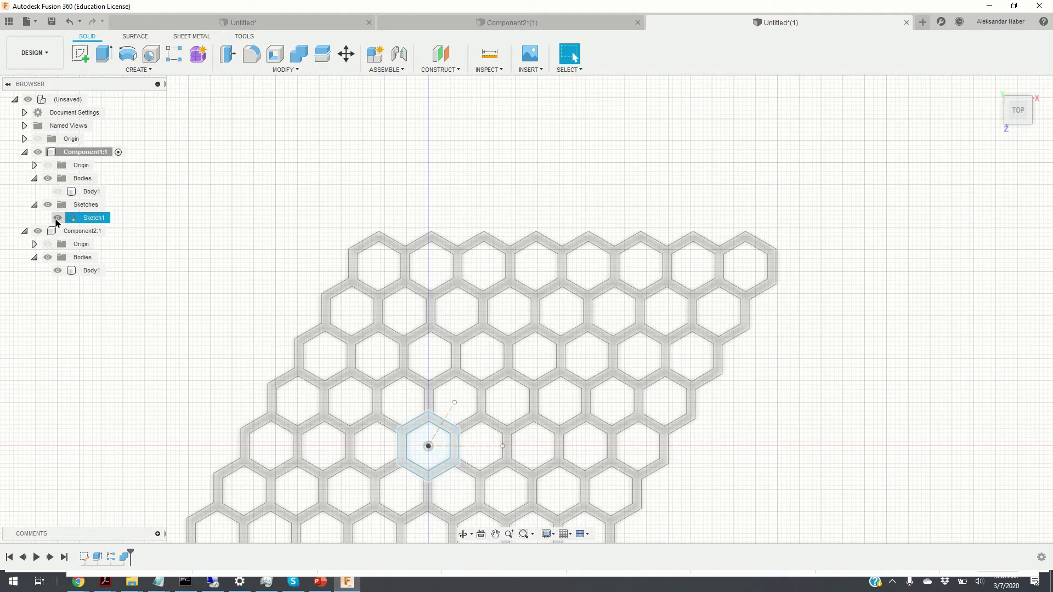
pyautogui.click(57, 219)
pyautogui.click(57, 219)
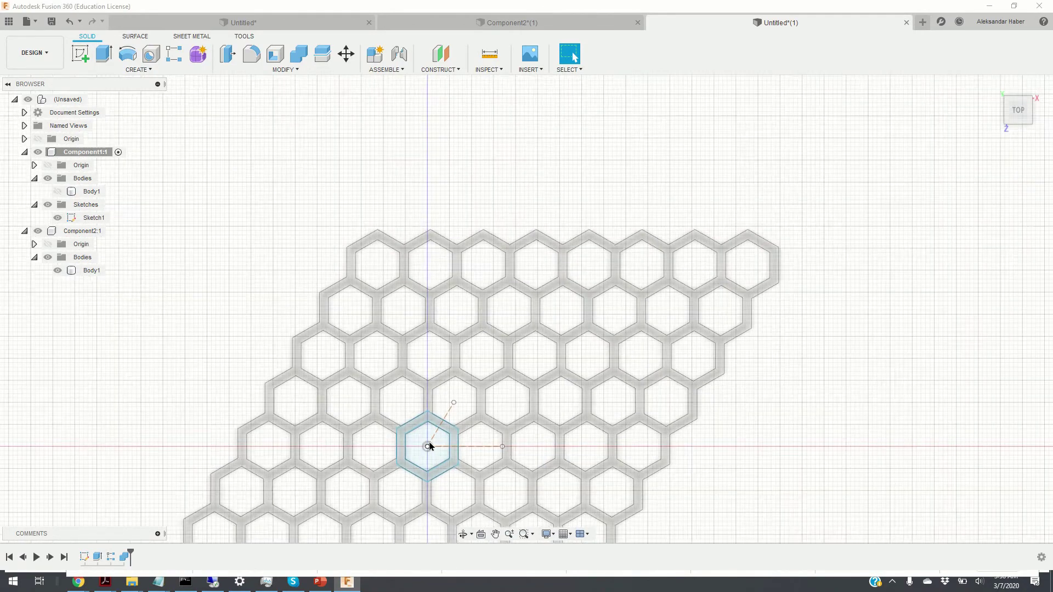
# Open Sketch1 for editing and draw two concentric circles about 56 mm and 68 mm in diameter, centred on the origin.
pyautogui.scroll(3, 430, 446)
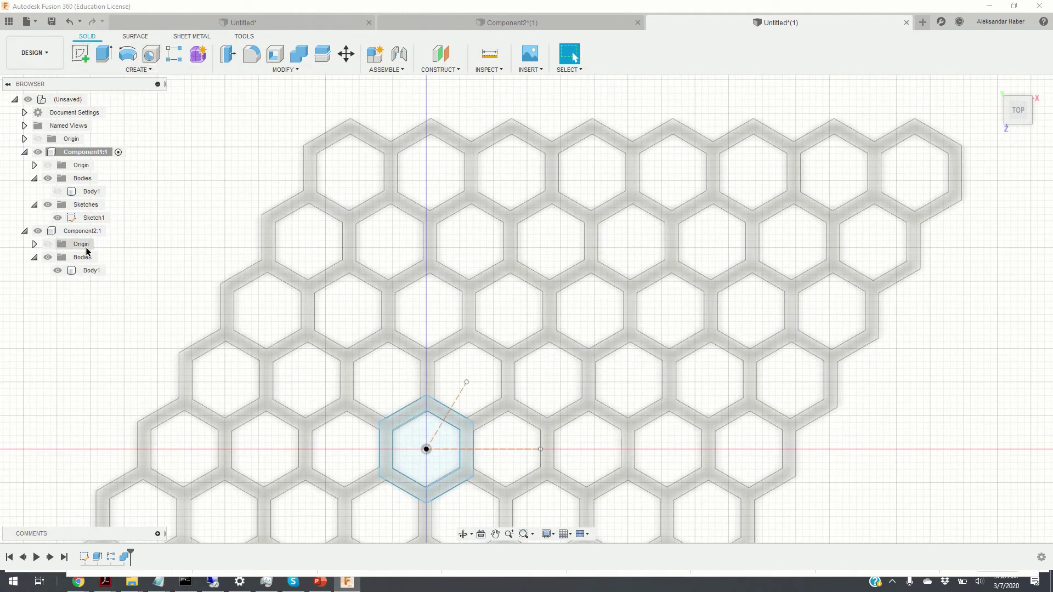
pyautogui.click(94, 219)
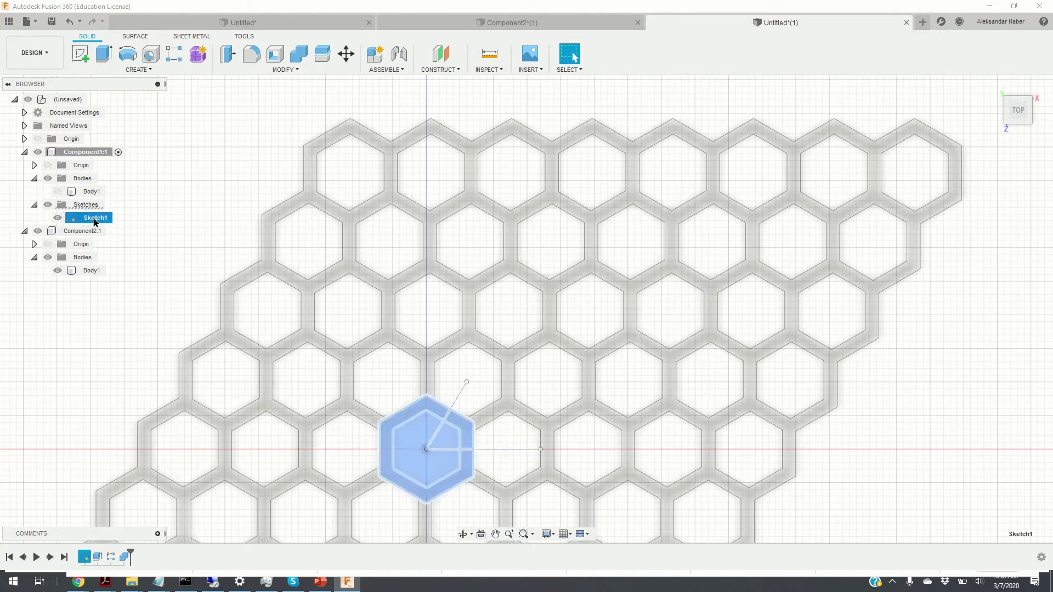
pyautogui.rightClick(94, 221)
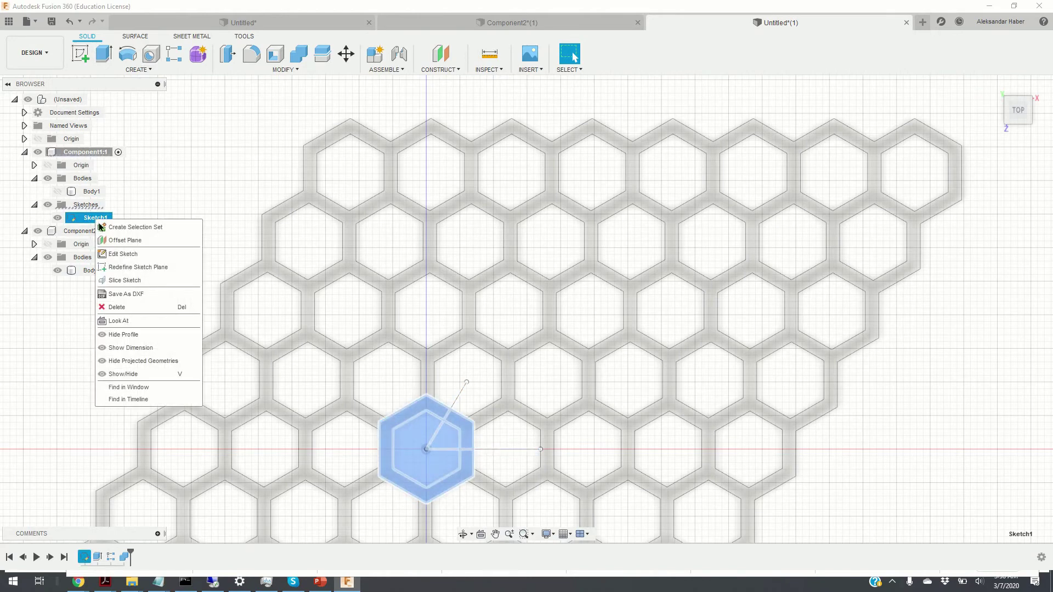
pyautogui.click(128, 254)
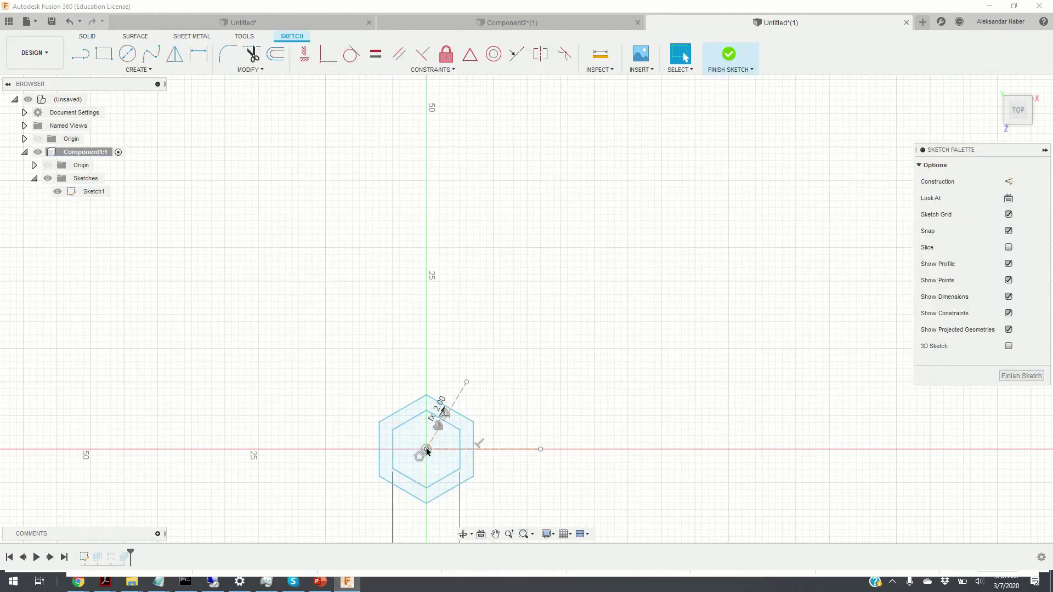
pyautogui.click(128, 54)
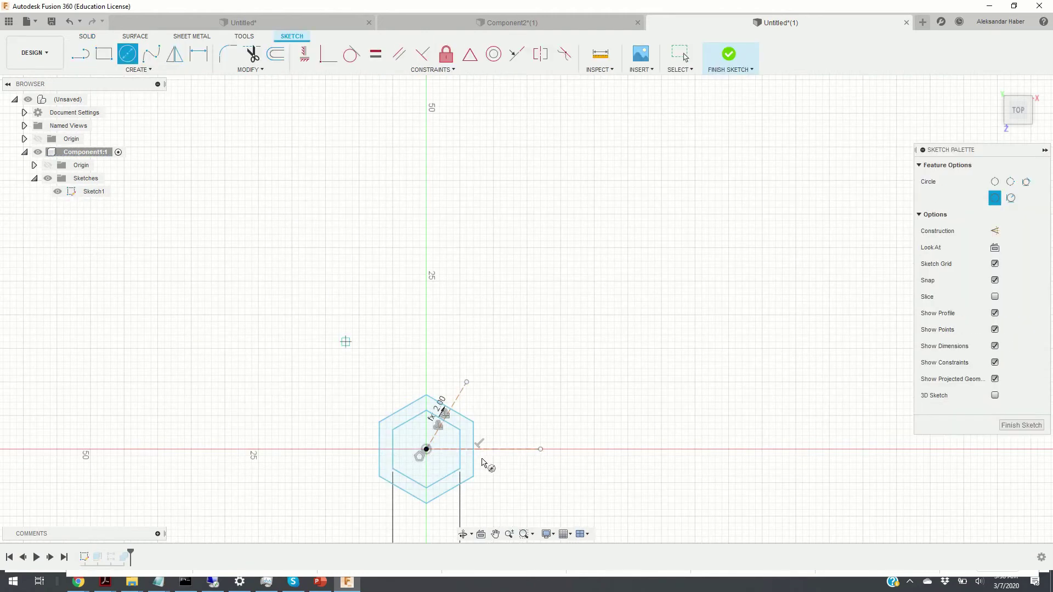
pyautogui.click(426, 449)
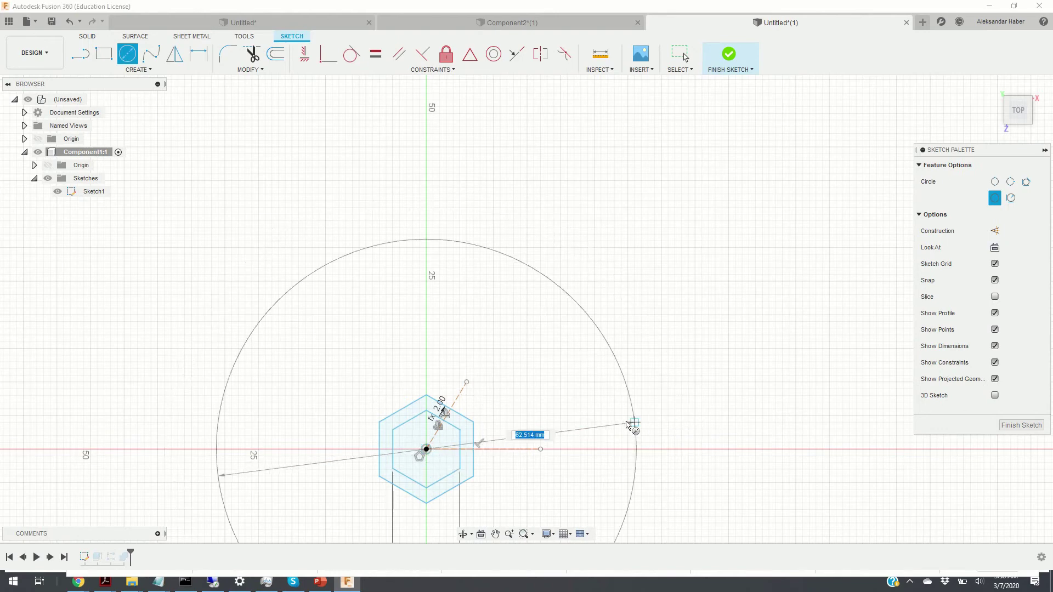
pyautogui.click(617, 432)
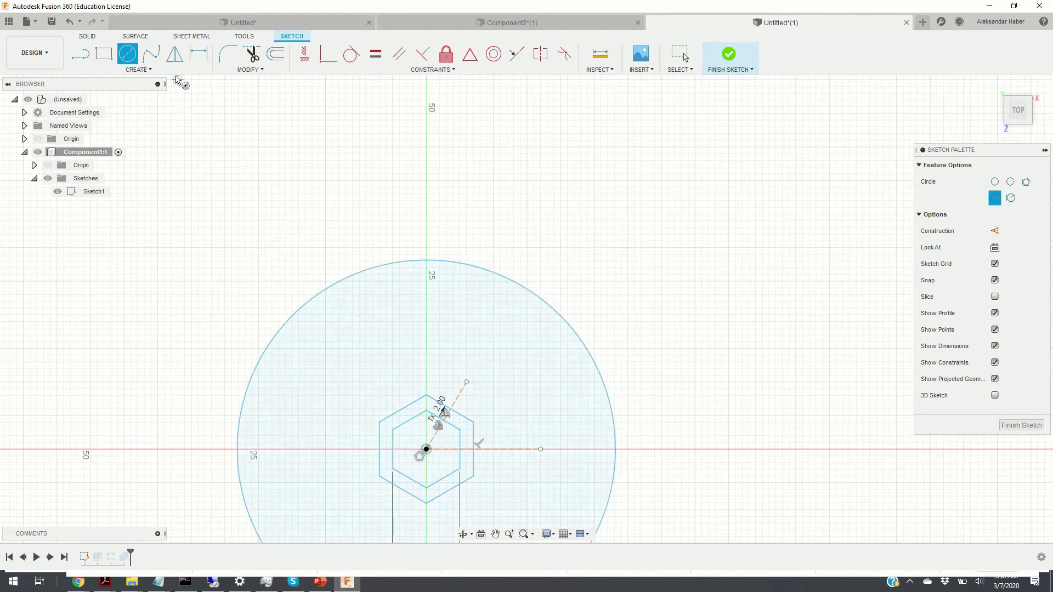
pyautogui.click(426, 450)
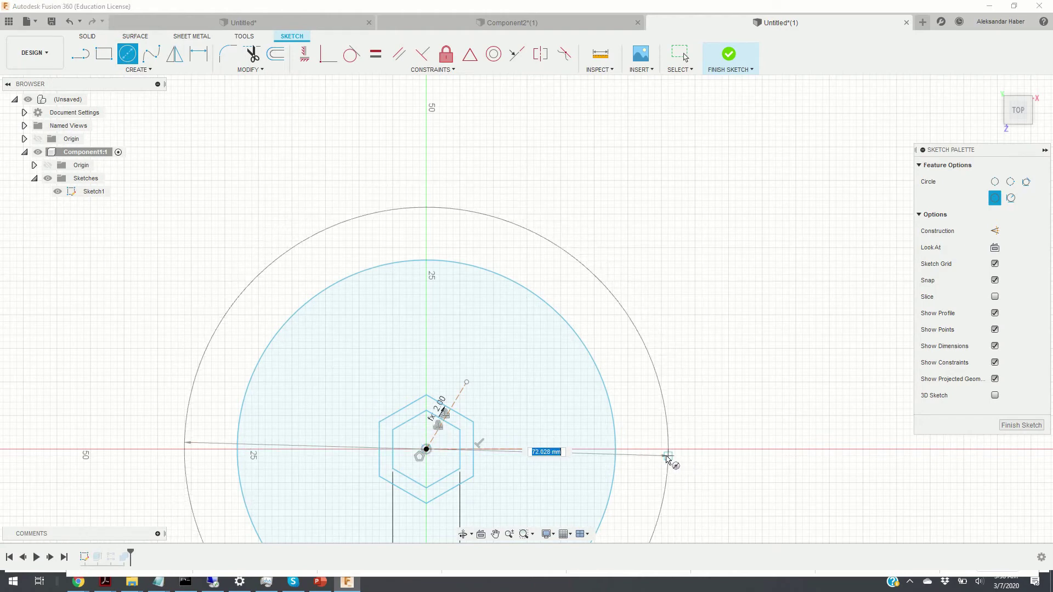
pyautogui.click(657, 475)
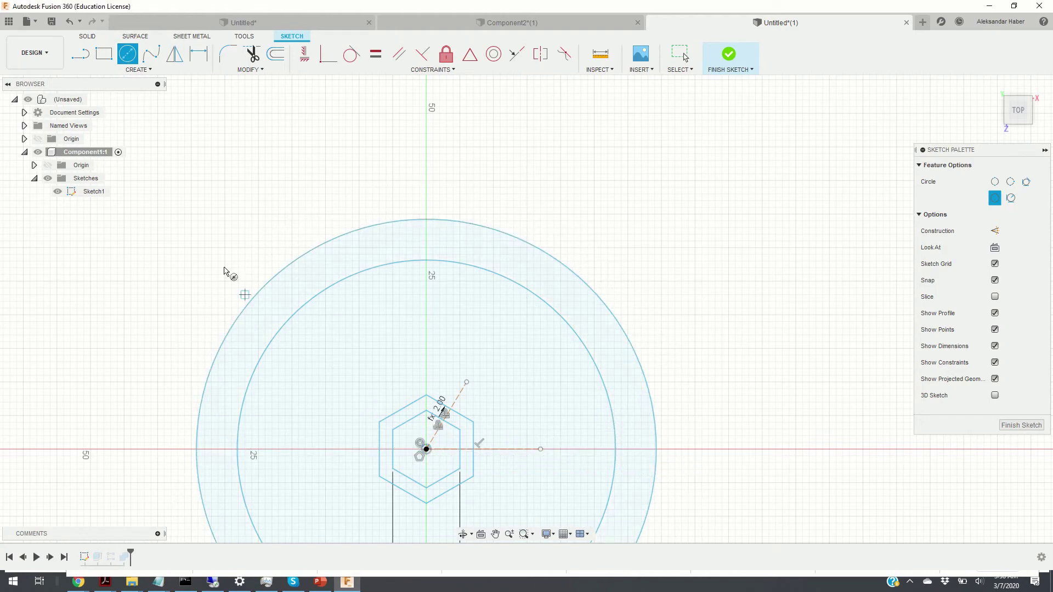
# Dimension the inner circle's diameter with the user parameter diamter1.
pyautogui.click(198, 53)
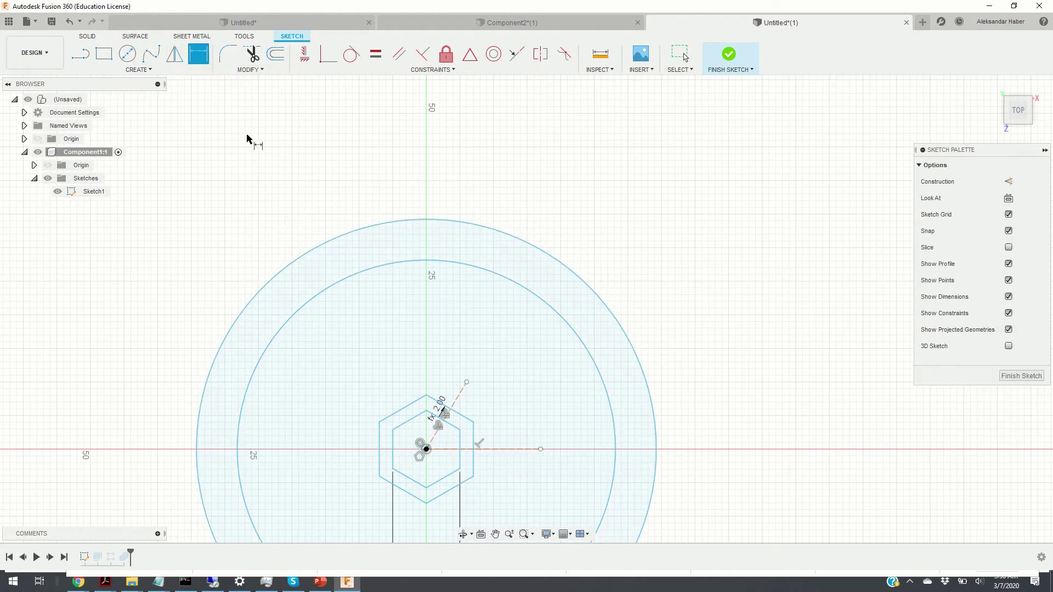
pyautogui.click(257, 373)
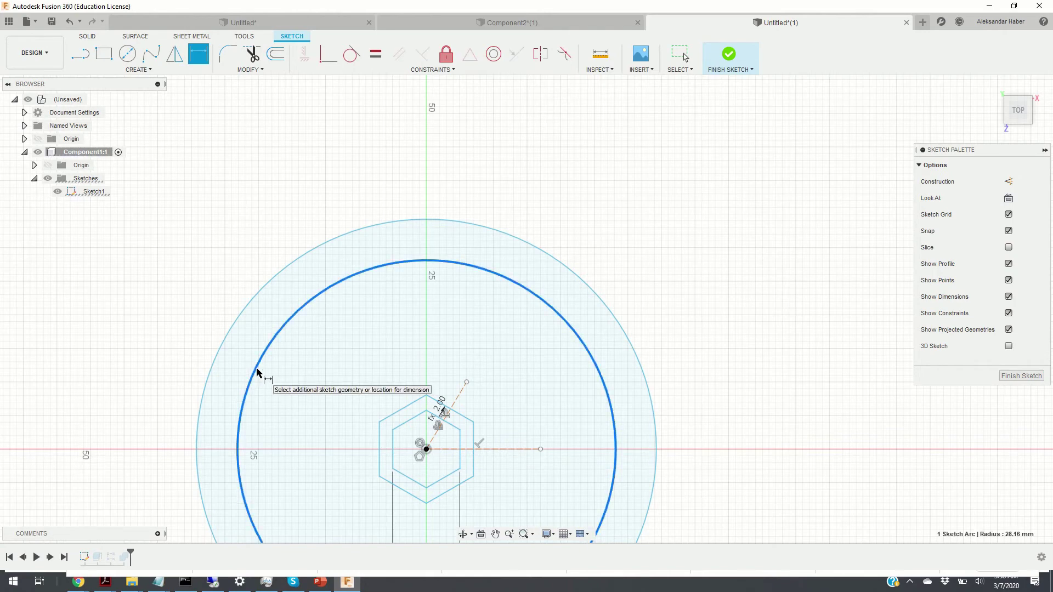
pyautogui.click(713, 264)
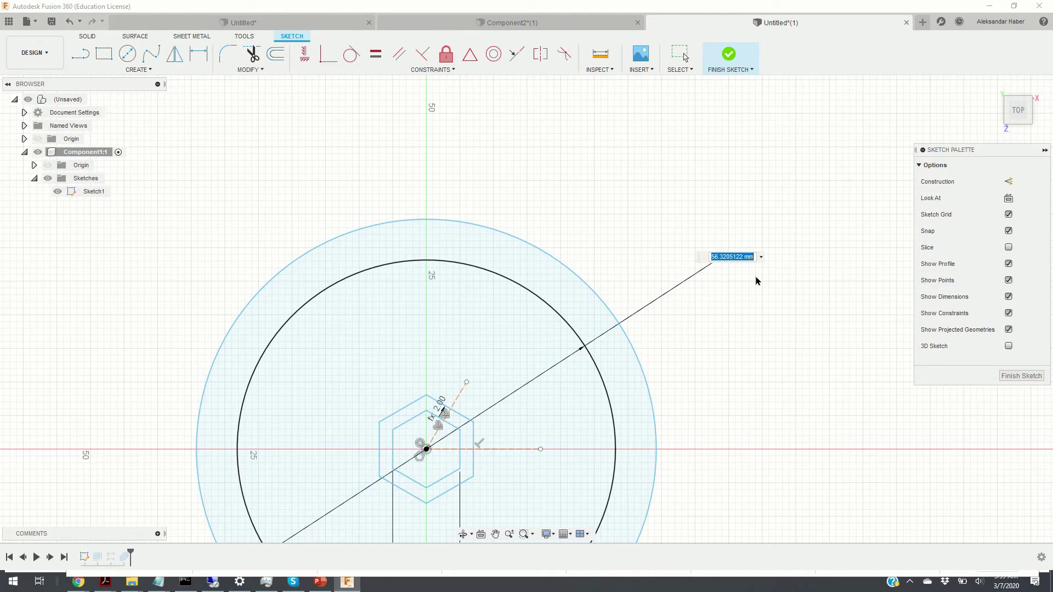
pyautogui.write('dia')
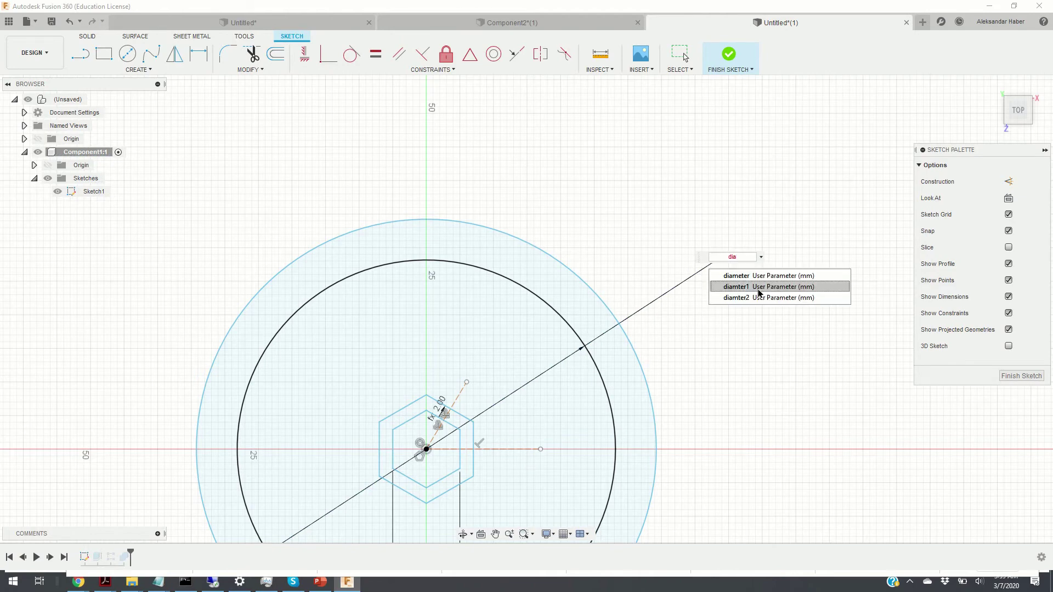
pyautogui.click(760, 287)
pyautogui.press('Return')
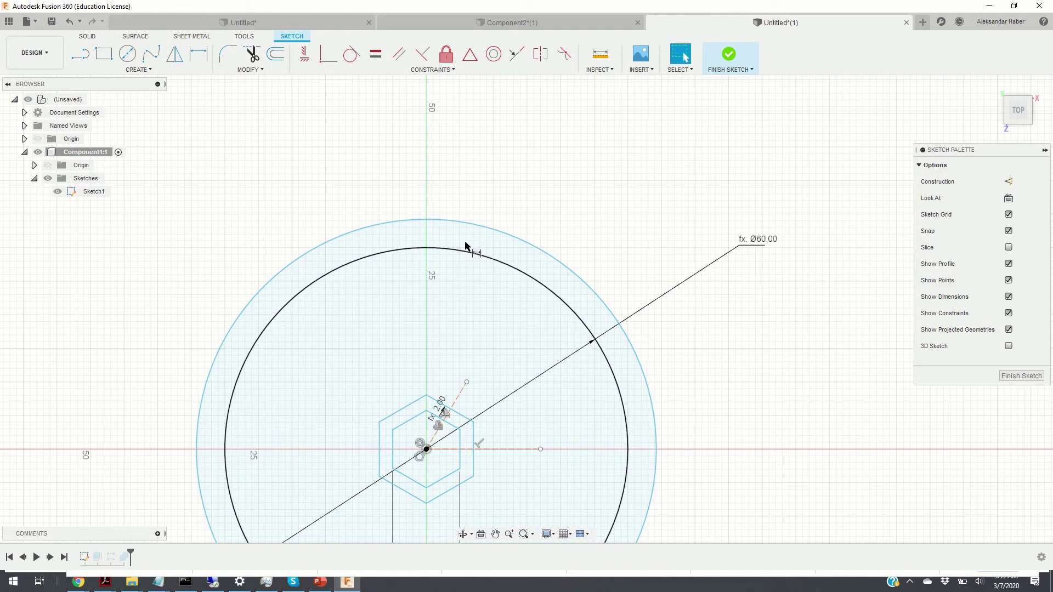
# Dimension the outer circle's diameter with the user parameter diamter2.
pyautogui.press('d')
pyautogui.click(582, 282)
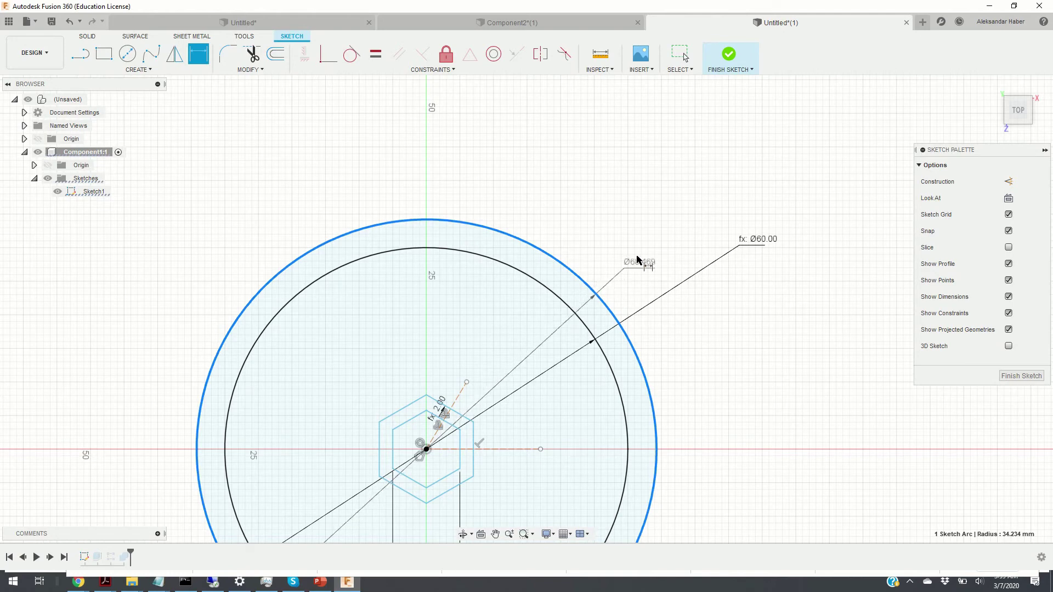
pyautogui.click(728, 223)
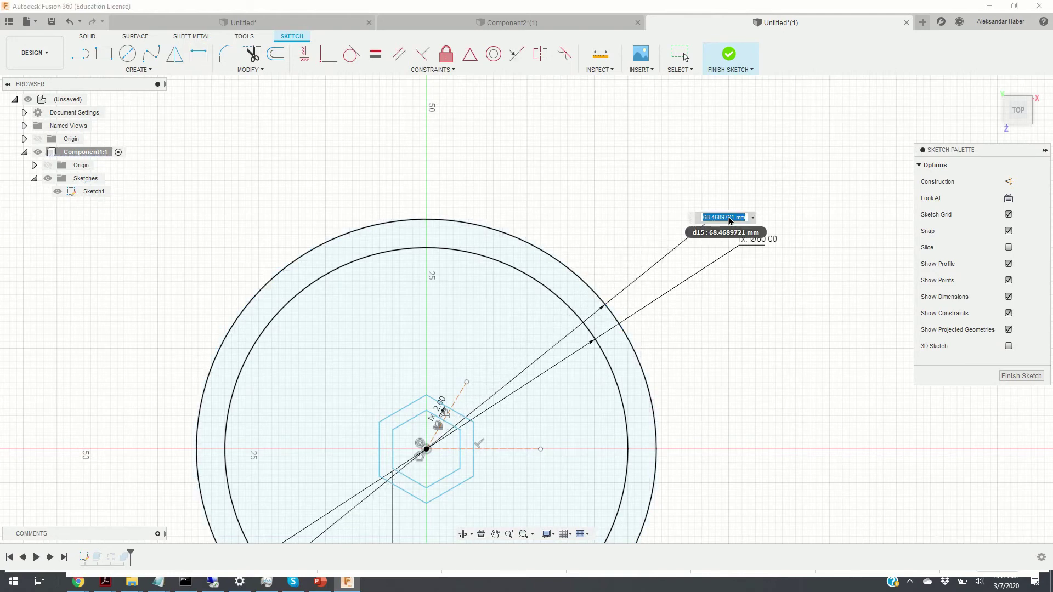
pyautogui.write('d')
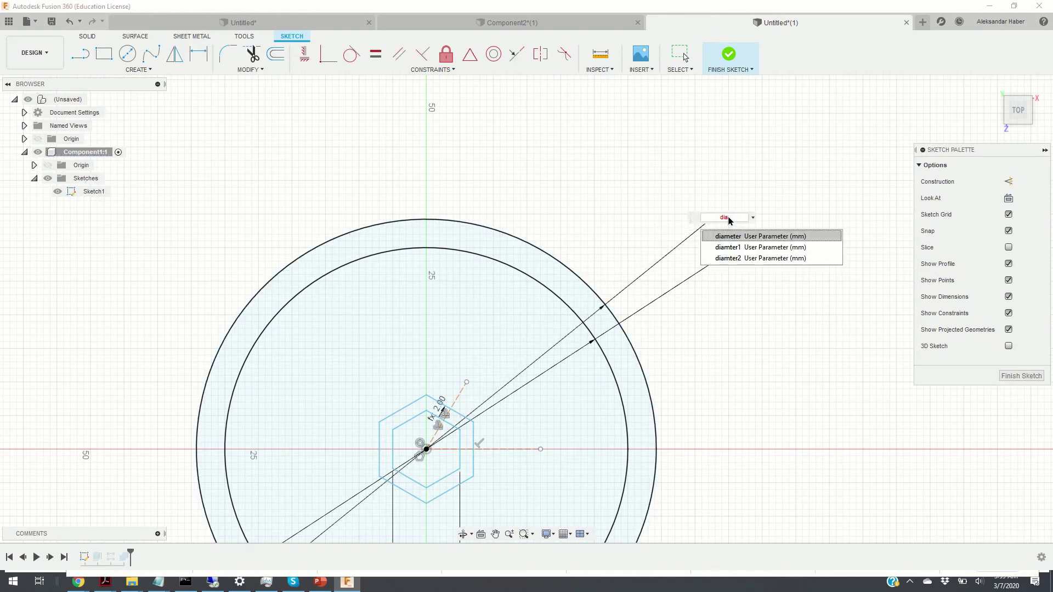
pyautogui.write('ia')
pyautogui.click(731, 259)
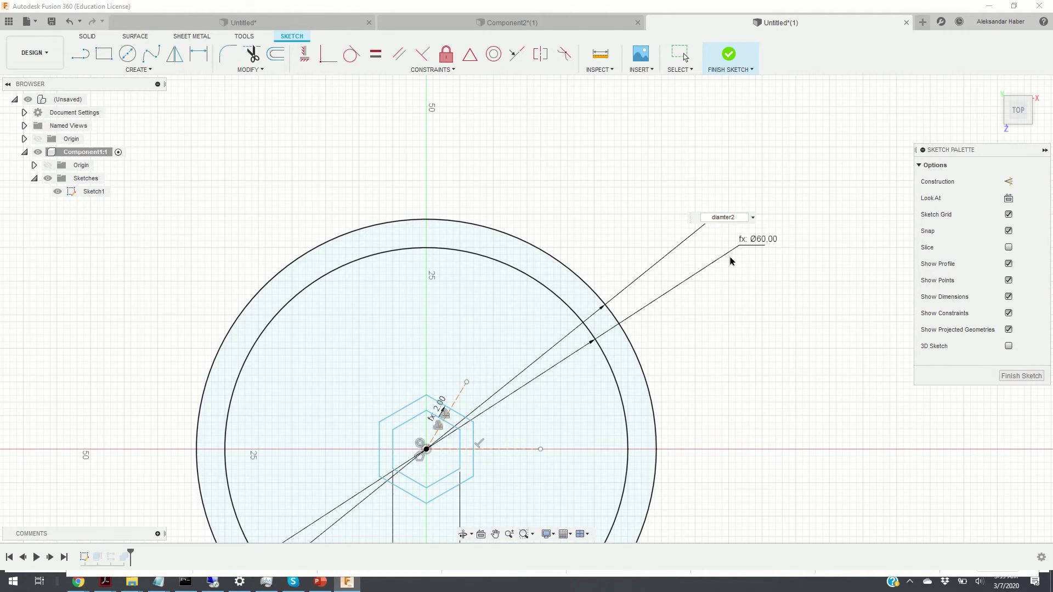
pyautogui.press('Return')
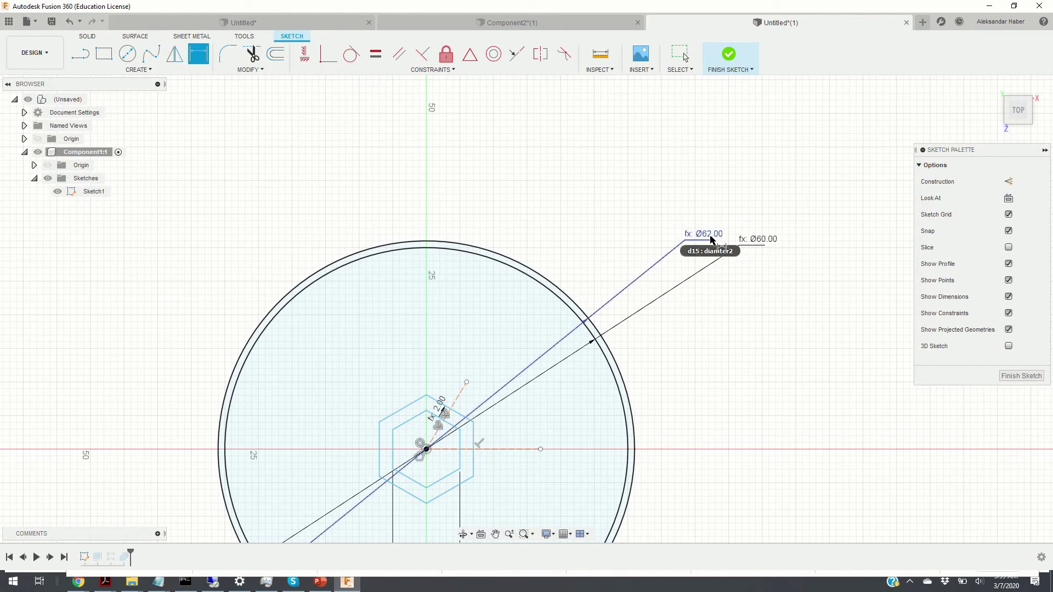
# Set the outer circle's diameter to 65 mm and finish the sketch.
pyautogui.doubleClick(711, 240)
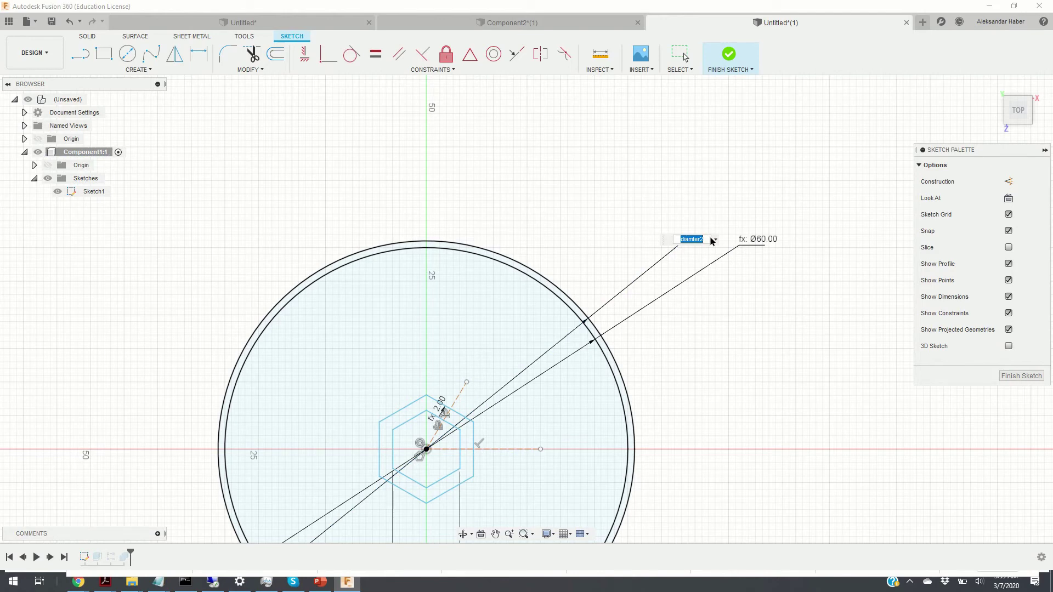
pyautogui.press('BackSpace')
pyautogui.write('65')
pyautogui.press('Return')
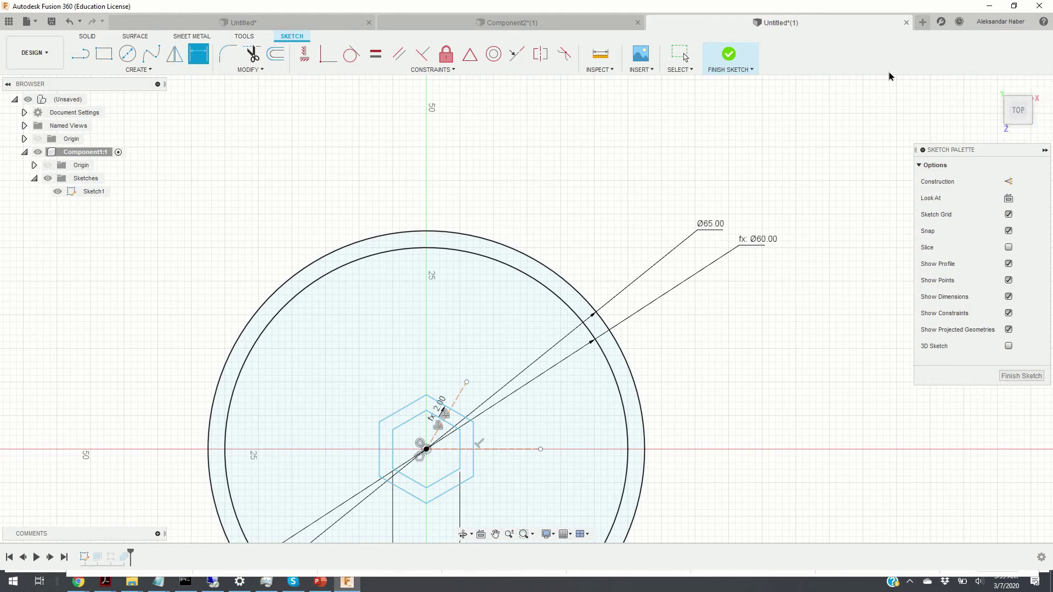
pyautogui.click(729, 57)
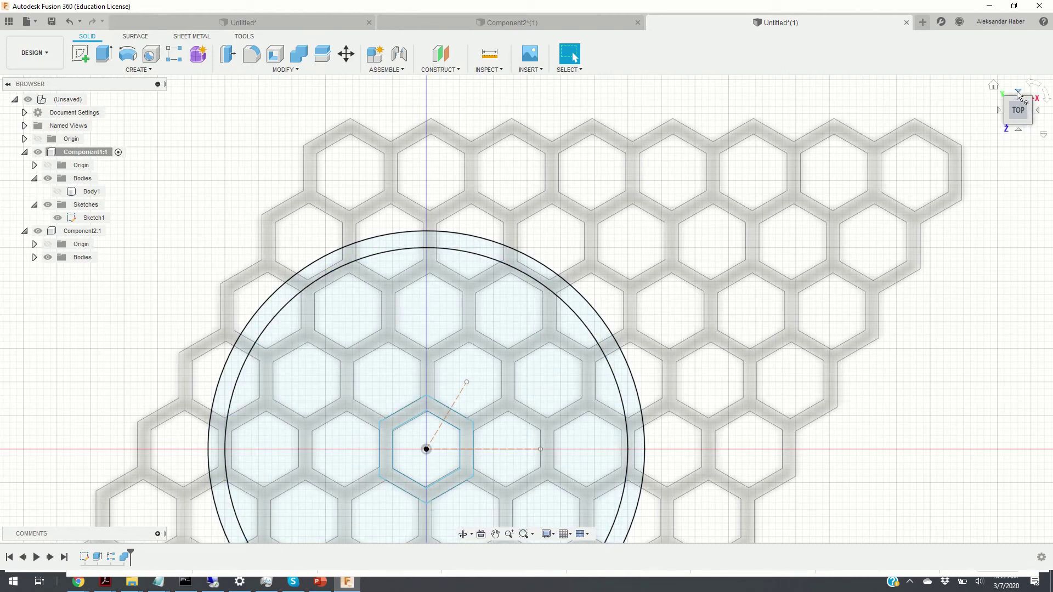
# Extrude the ring profile between the two circles as a new body, using the user parameter height as distance.
pyautogui.click(996, 86)
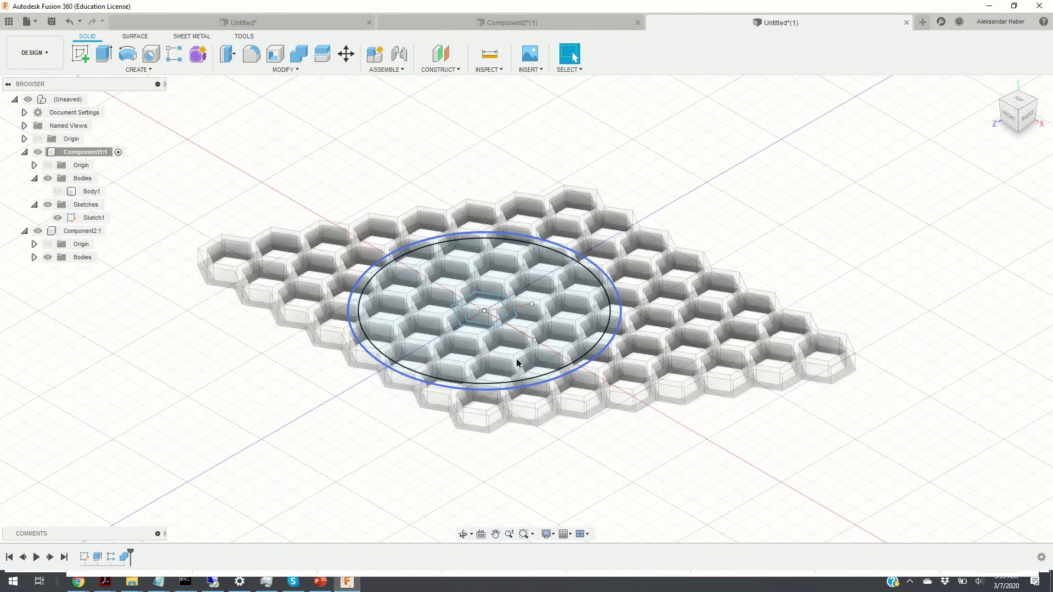
pyautogui.click(103, 53)
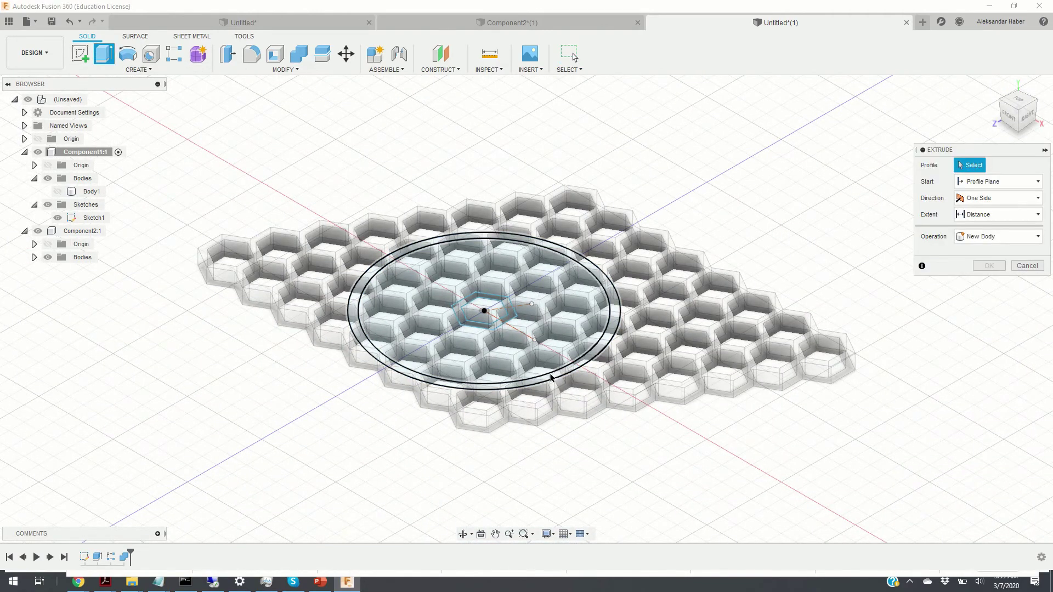
pyautogui.click(553, 382)
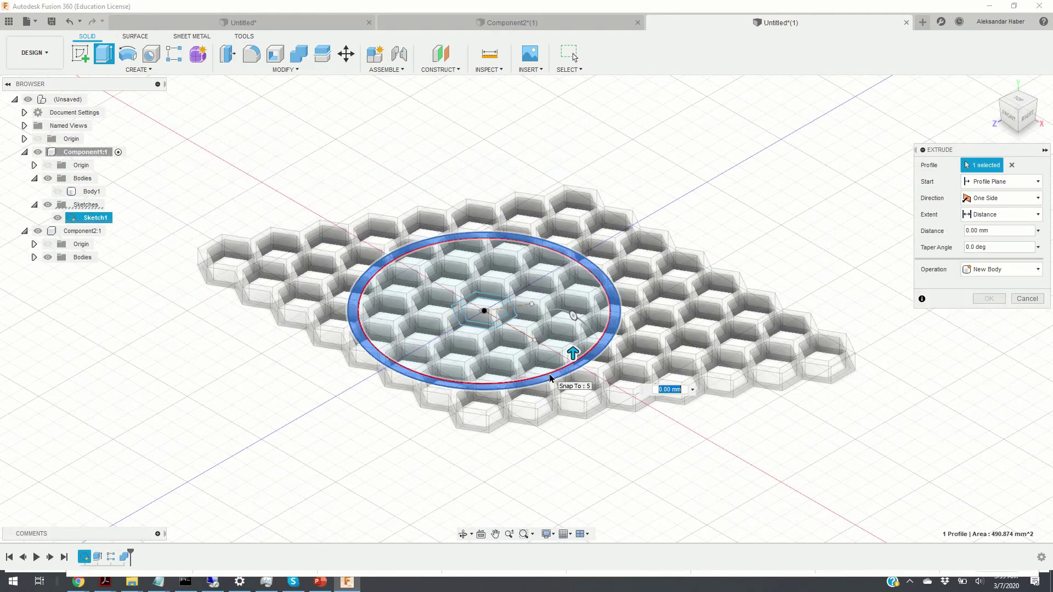
pyautogui.click(987, 230)
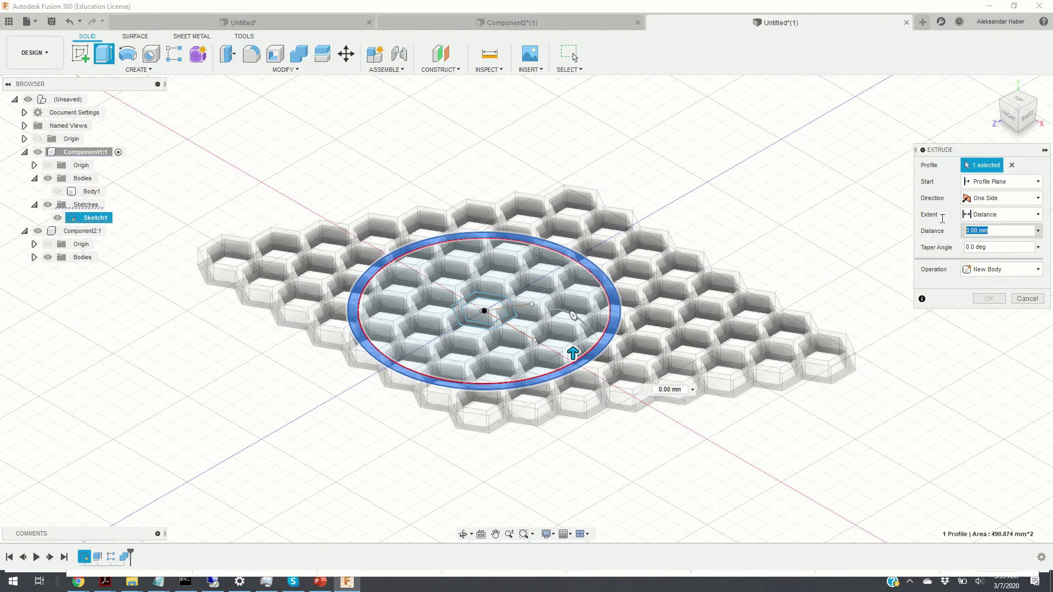
pyautogui.write('heigh')
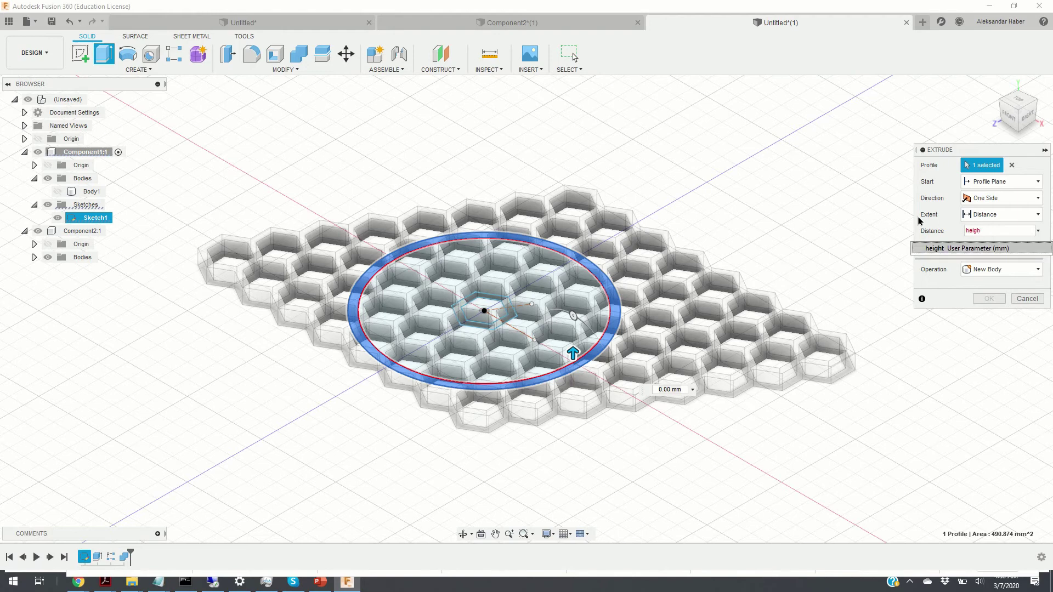
pyautogui.click(955, 248)
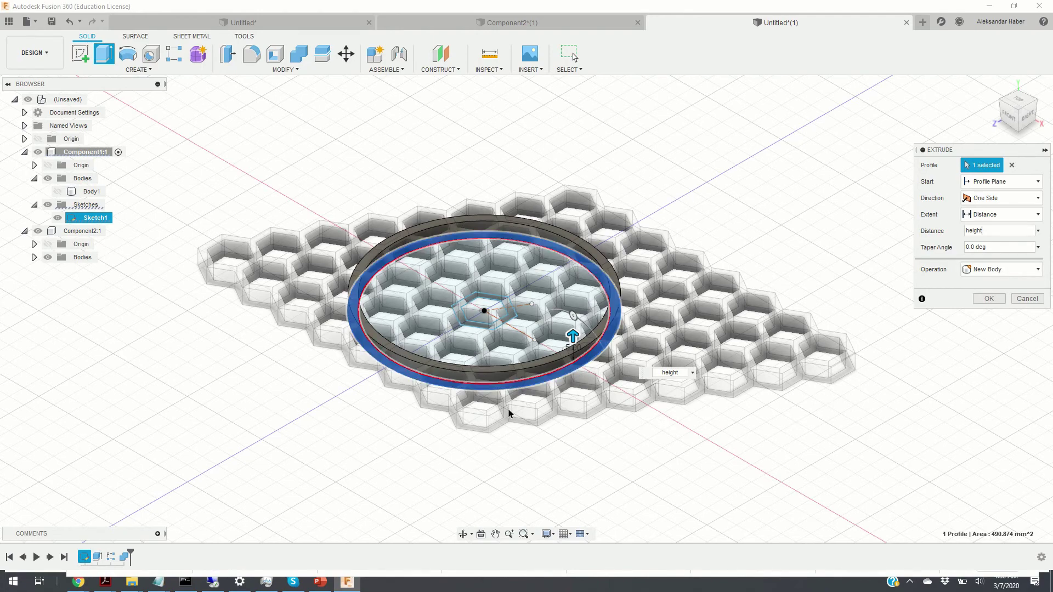
pyautogui.press('Return')
pyautogui.scroll(2, 381, 335)
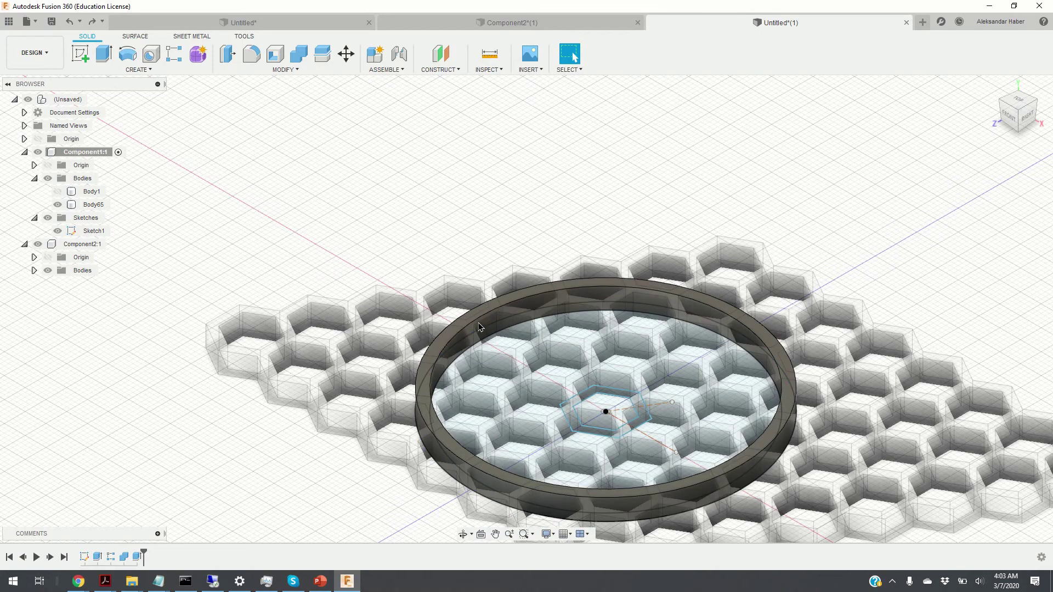
pyautogui.click(502, 315)
pyautogui.scroll(-2, 548, 311)
pyautogui.scroll(6, 514, 280)
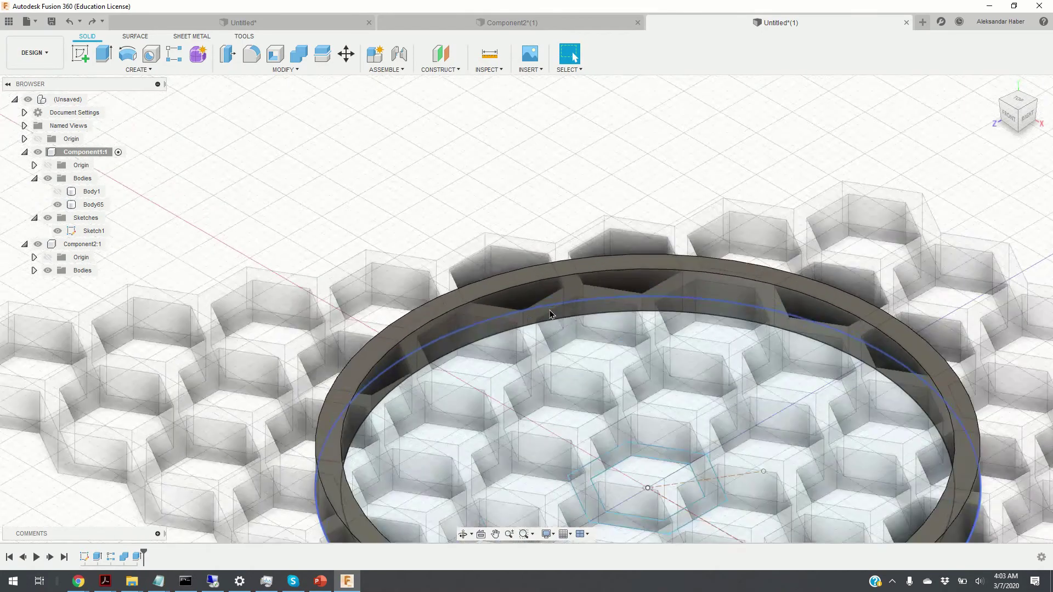
pyautogui.scroll(-6, 502, 287)
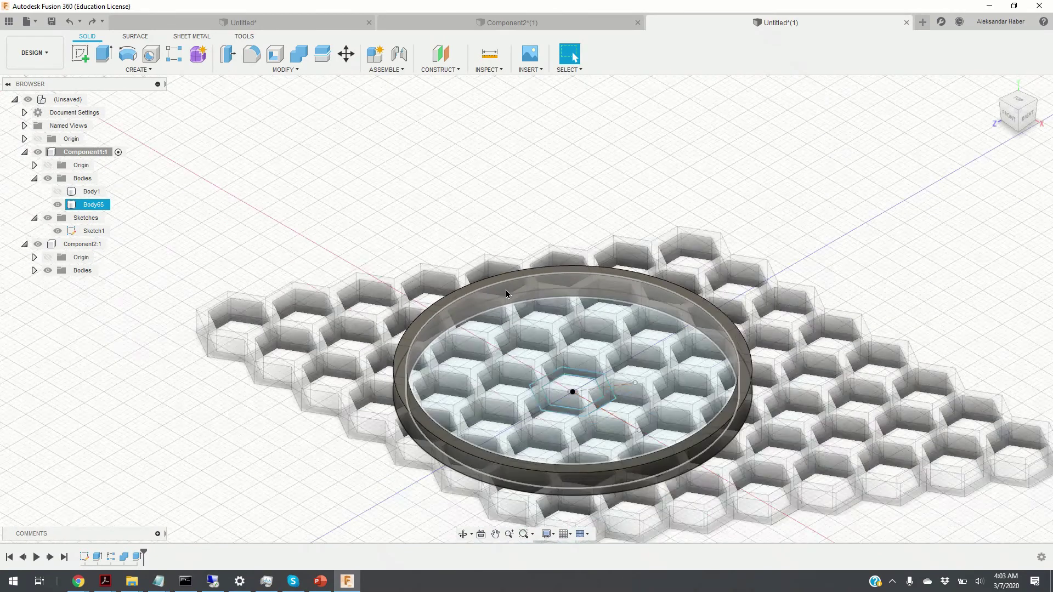
pyautogui.click(362, 310)
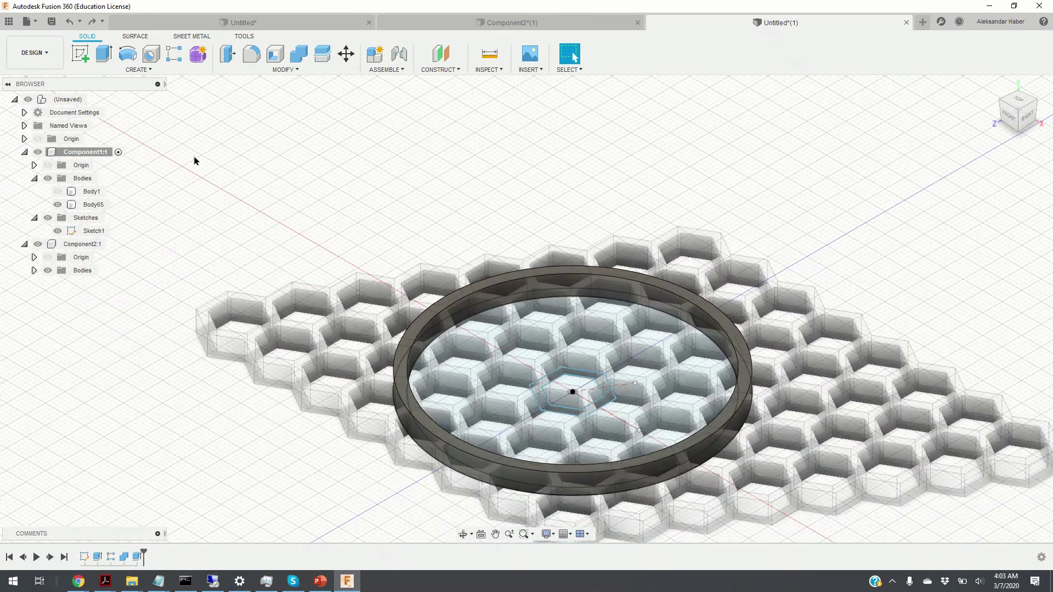
# Split the honeycomb body using the inner cylindrical face of the ring as the splitting tool.
pyautogui.click(288, 70)
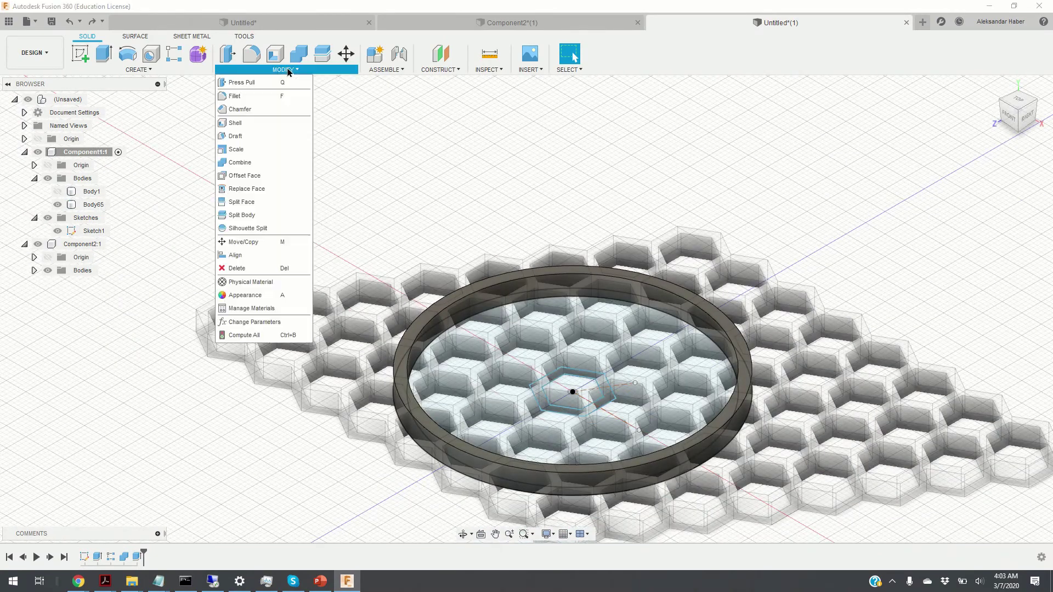
pyautogui.click(256, 215)
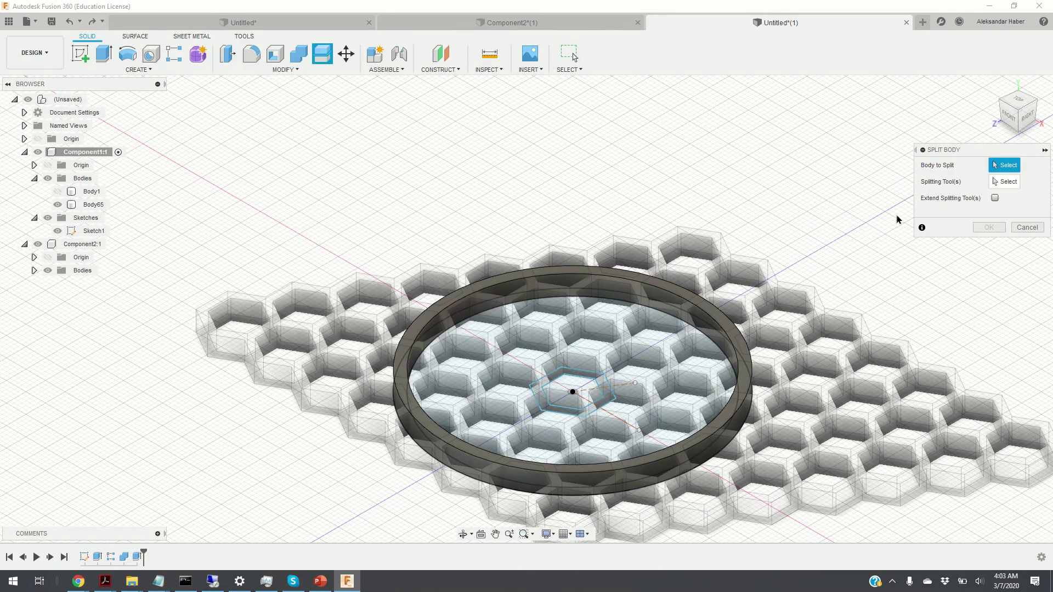
pyautogui.click(803, 324)
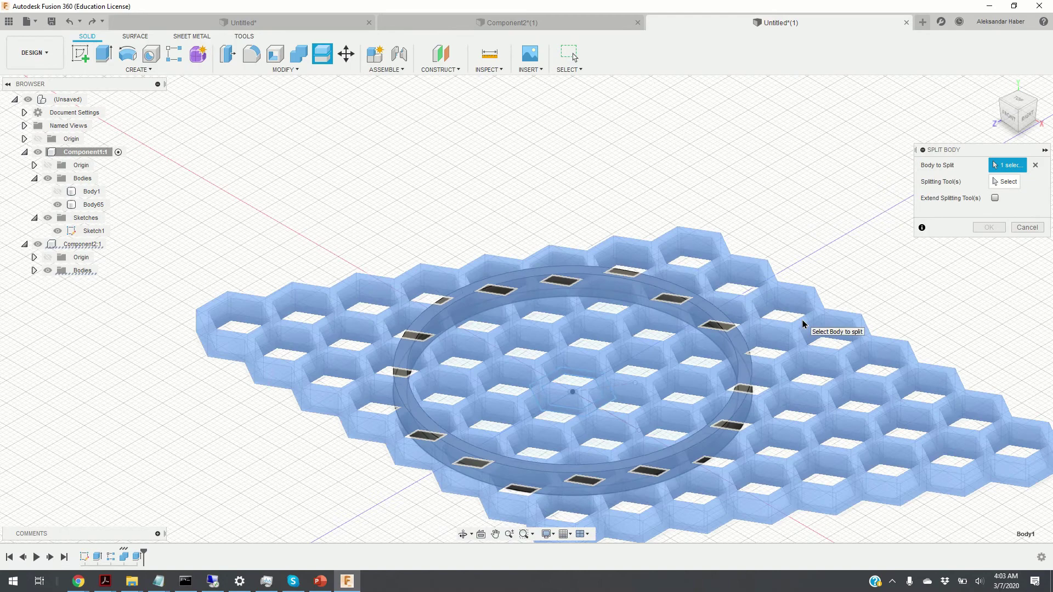
pyautogui.click(1002, 184)
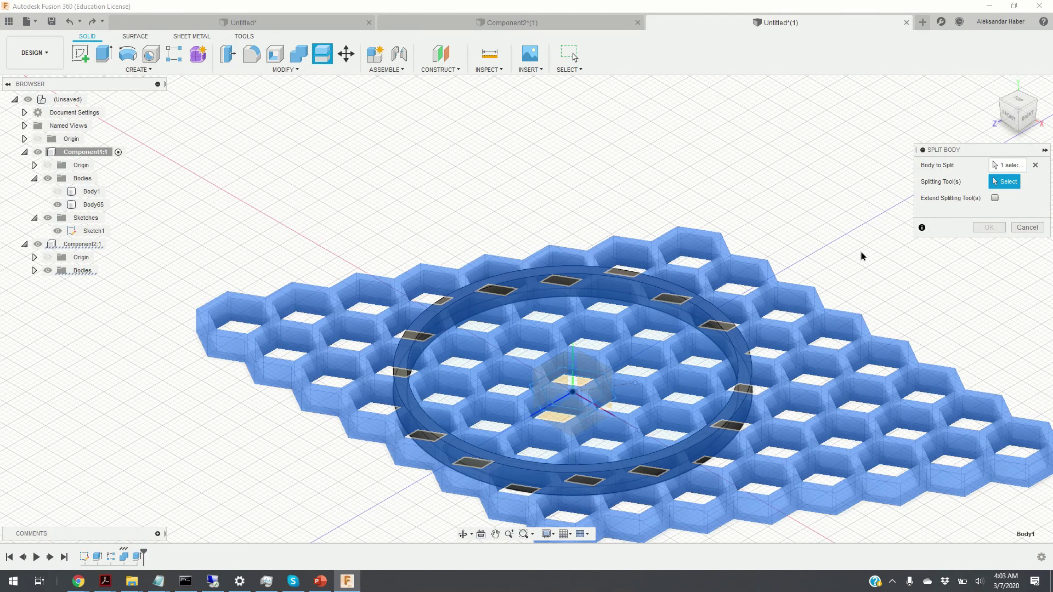
pyautogui.scroll(8, 607, 291)
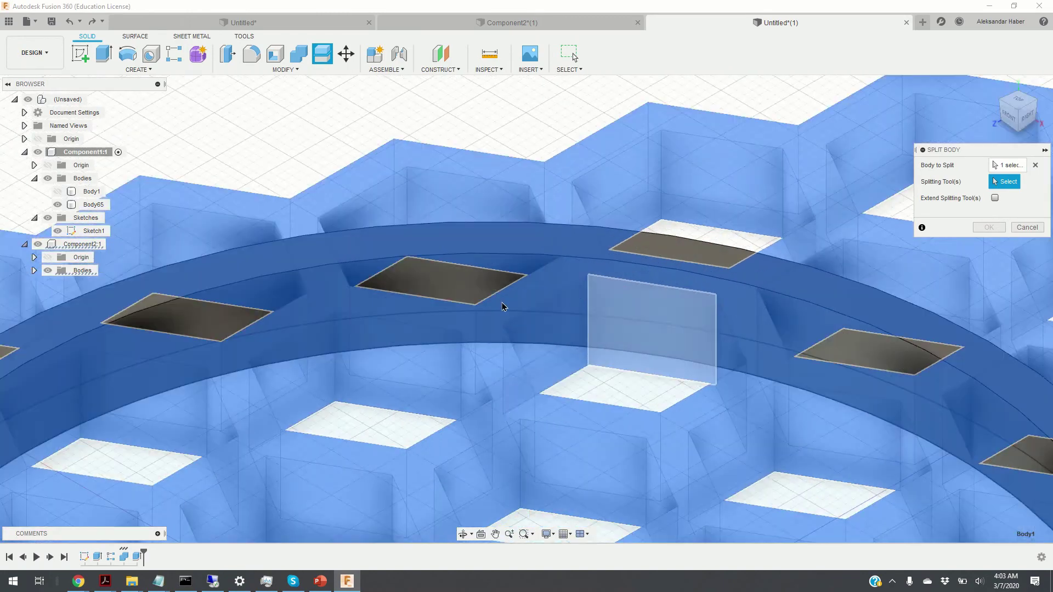
pyautogui.click(348, 300)
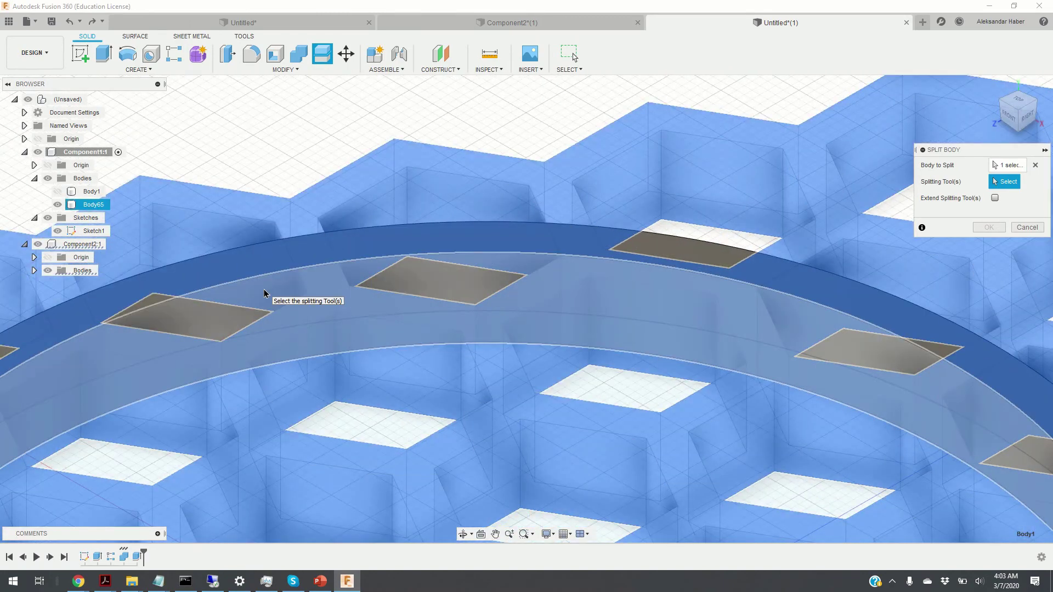
pyautogui.click(264, 294)
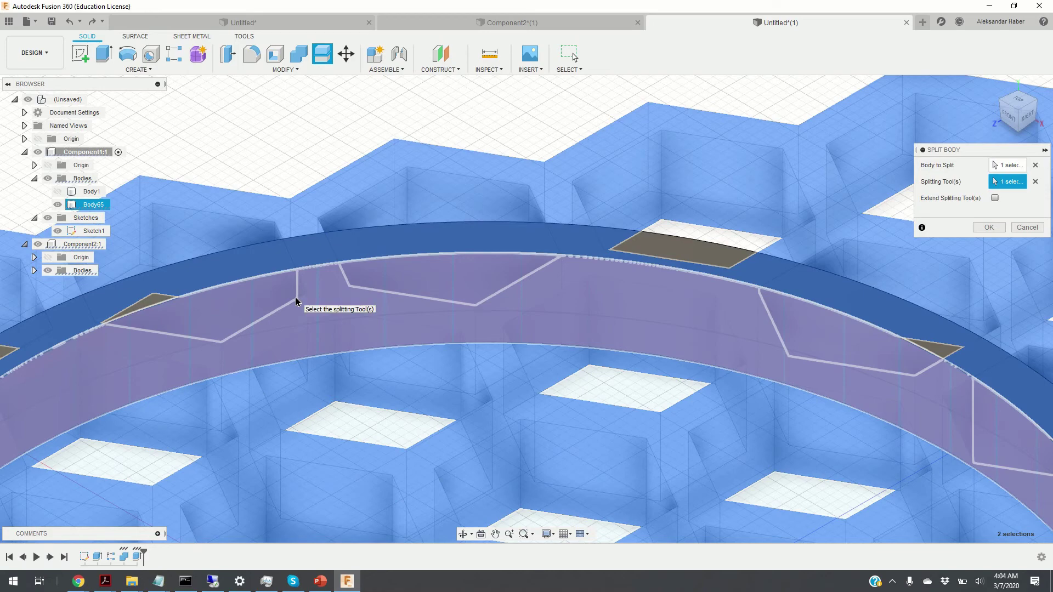
pyautogui.scroll(-8, 297, 302)
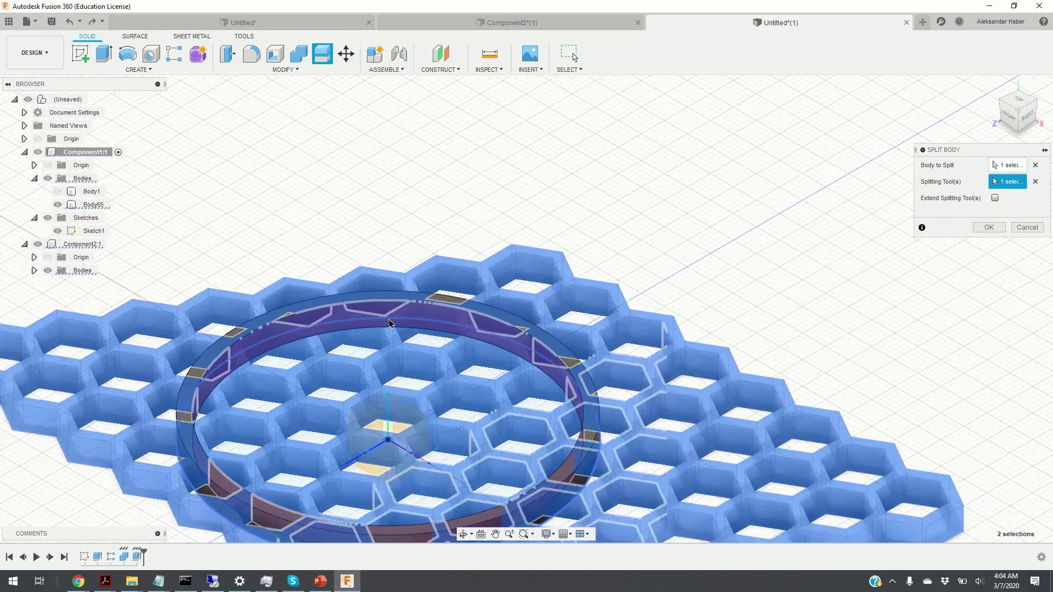
pyautogui.scroll(-2, 389, 324)
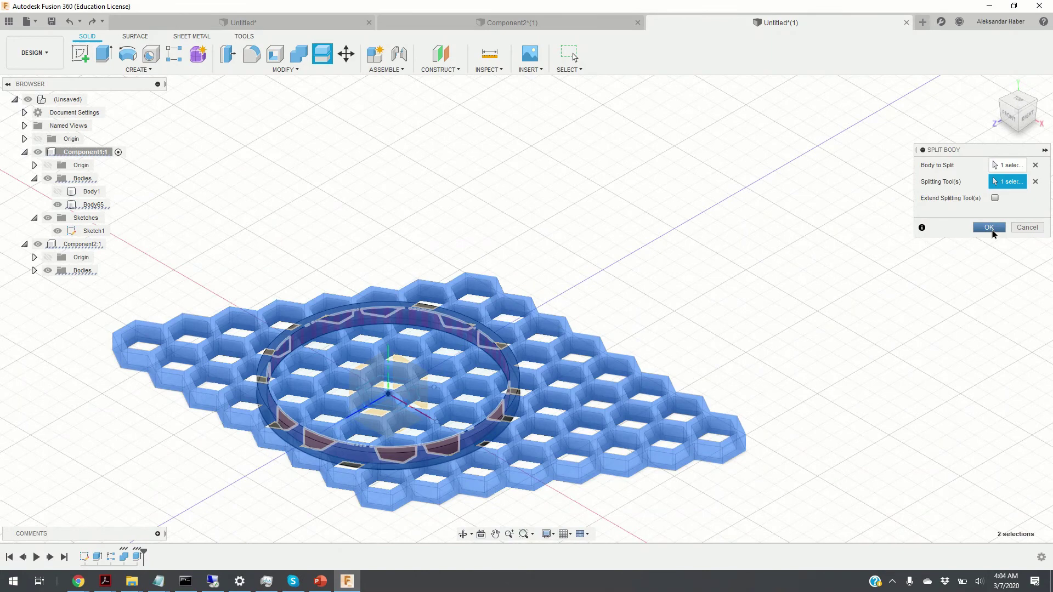
pyautogui.click(989, 228)
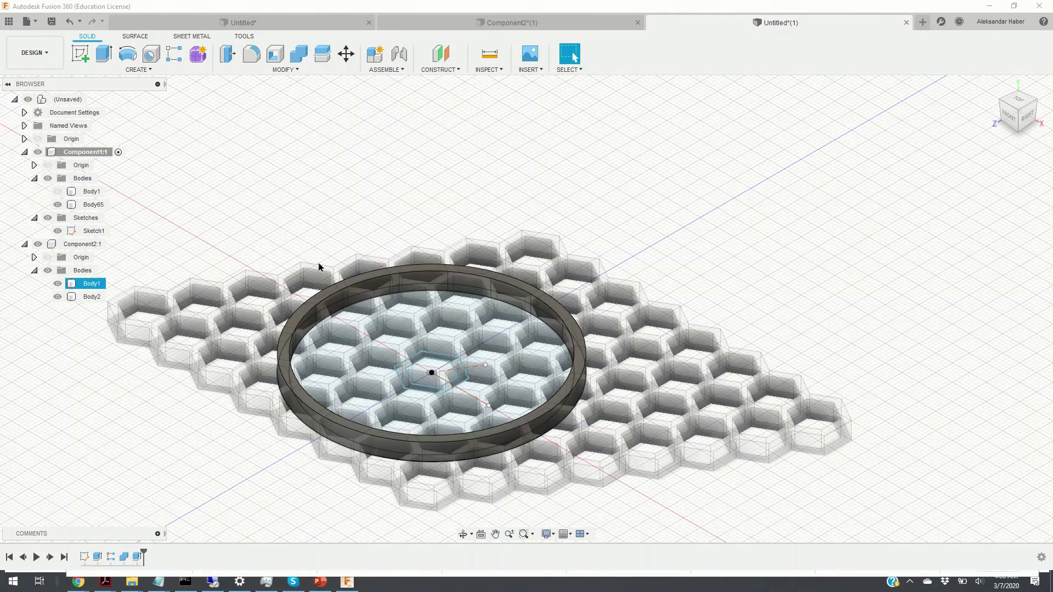
# Highlight the two split honeycomb bodies, the ring and the original hexagon body in turn to identify each one.
pyautogui.click(91, 283)
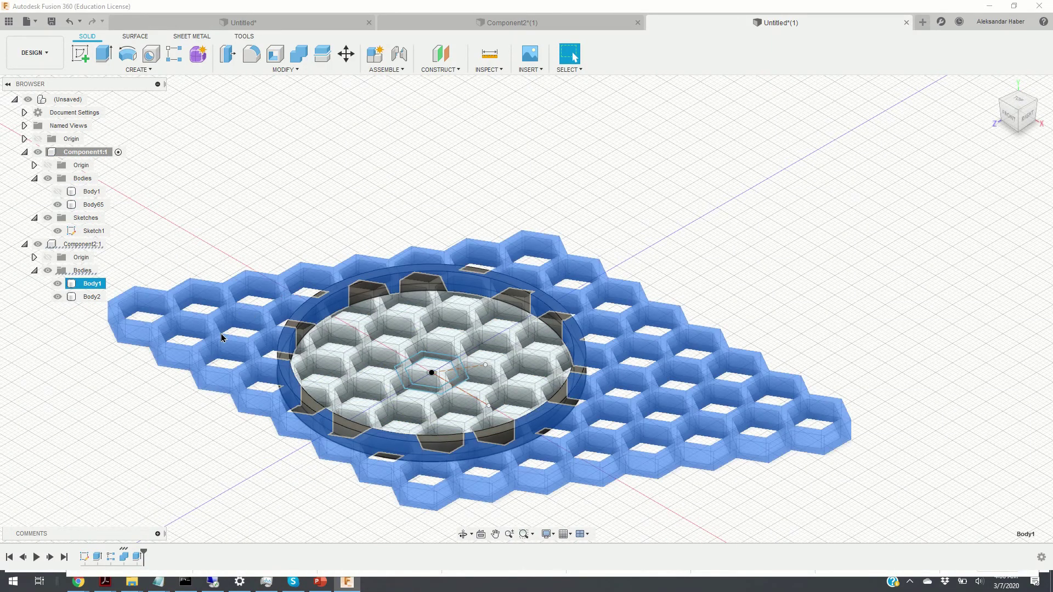
pyautogui.click(91, 296)
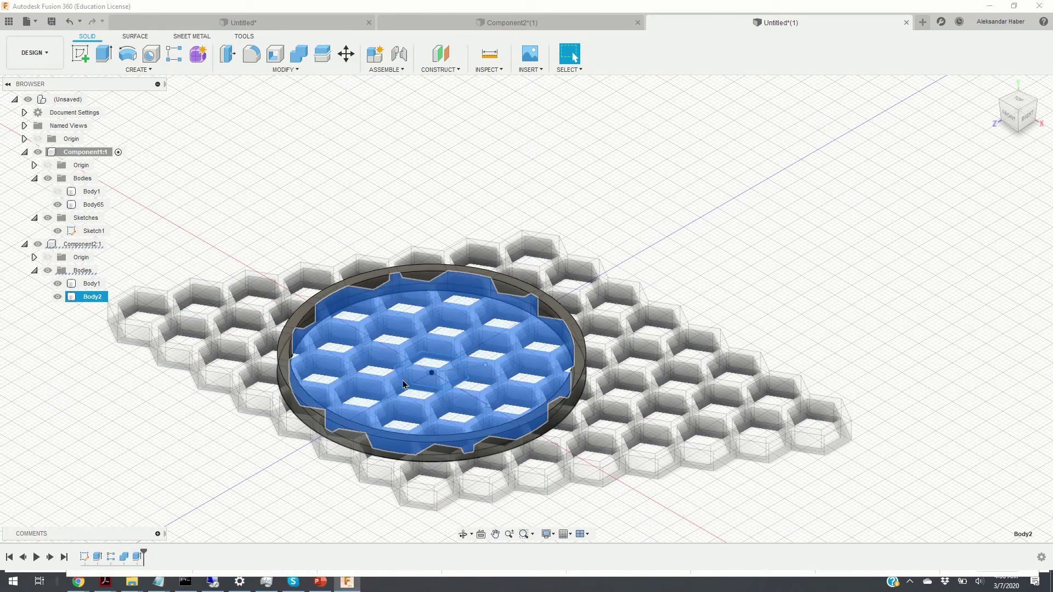
pyautogui.click(92, 205)
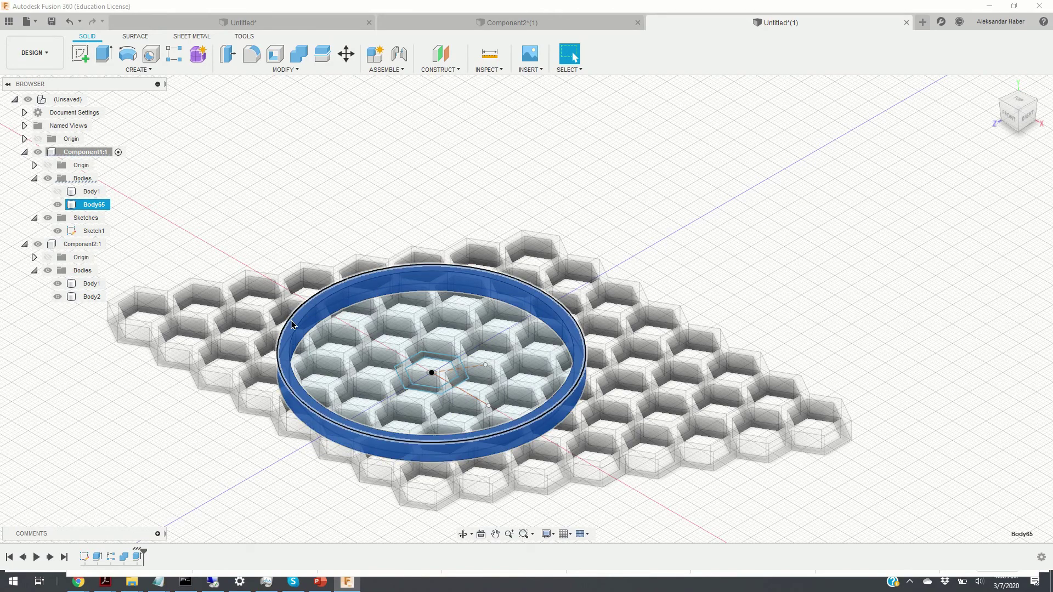
pyautogui.click(94, 192)
pyautogui.keyDown('ctrl'); pyautogui.click(461, 343); pyautogui.keyUp('ctrl')
pyautogui.click(410, 360)
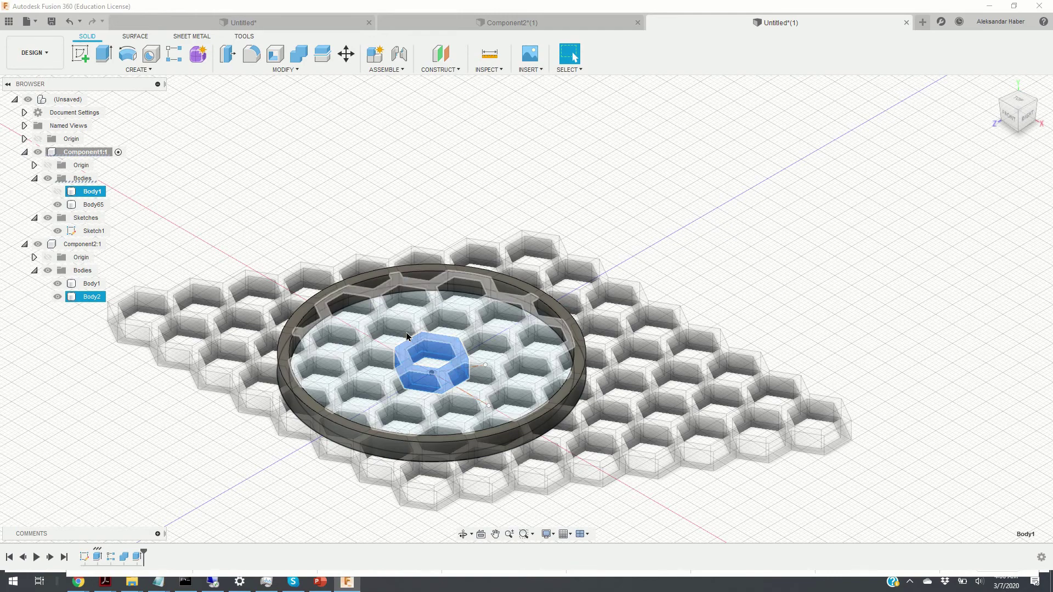
pyautogui.click(413, 333)
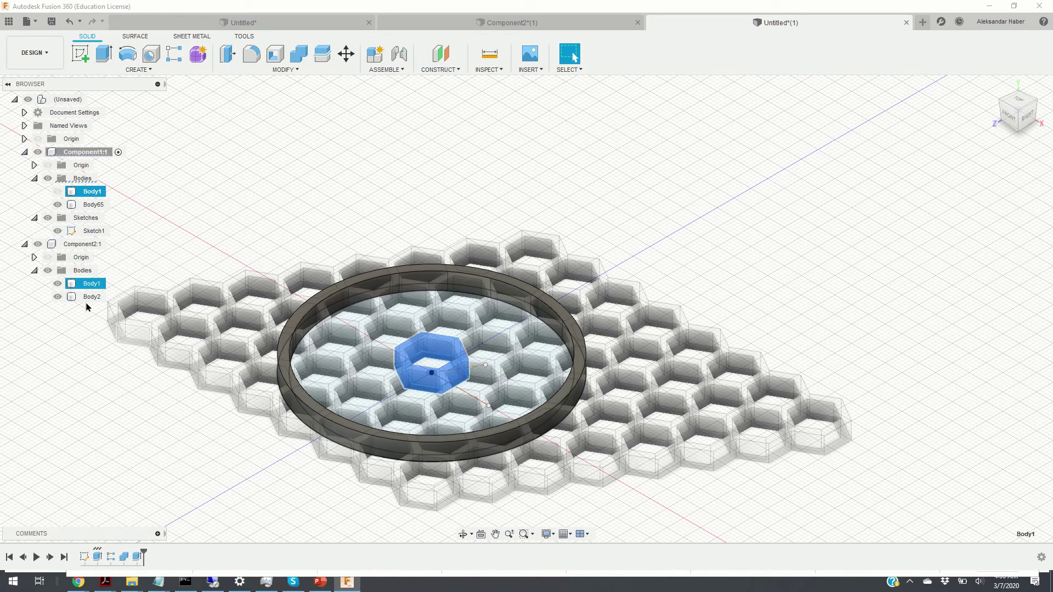
pyautogui.click(249, 236)
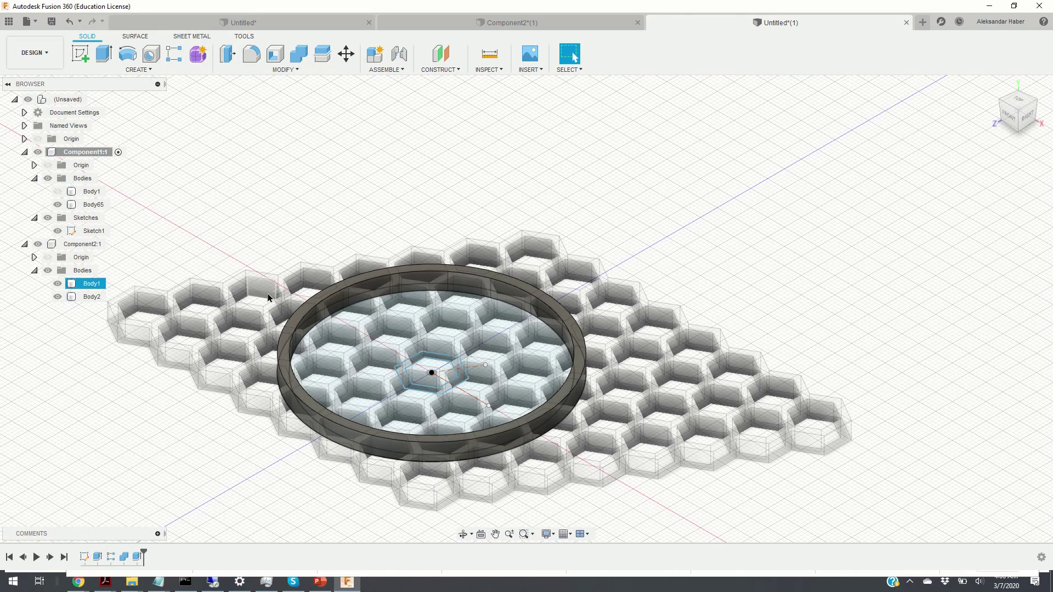
pyautogui.click(230, 301)
pyautogui.click(219, 232)
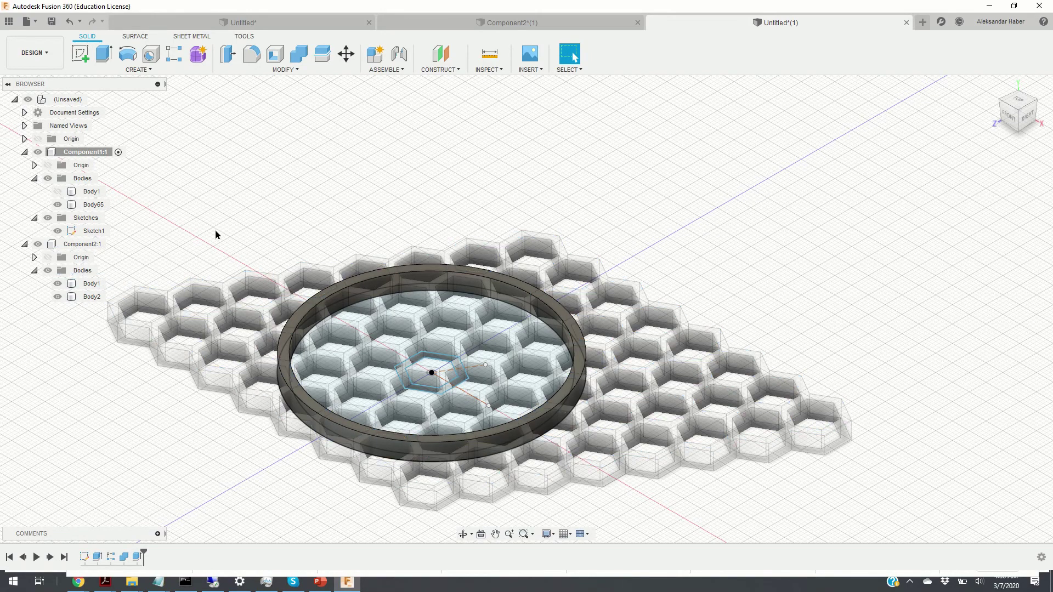
# Begin a Move/Copy of the honeycomb body outside the ring, raising it 40 mm along Y.
pyautogui.click(87, 286)
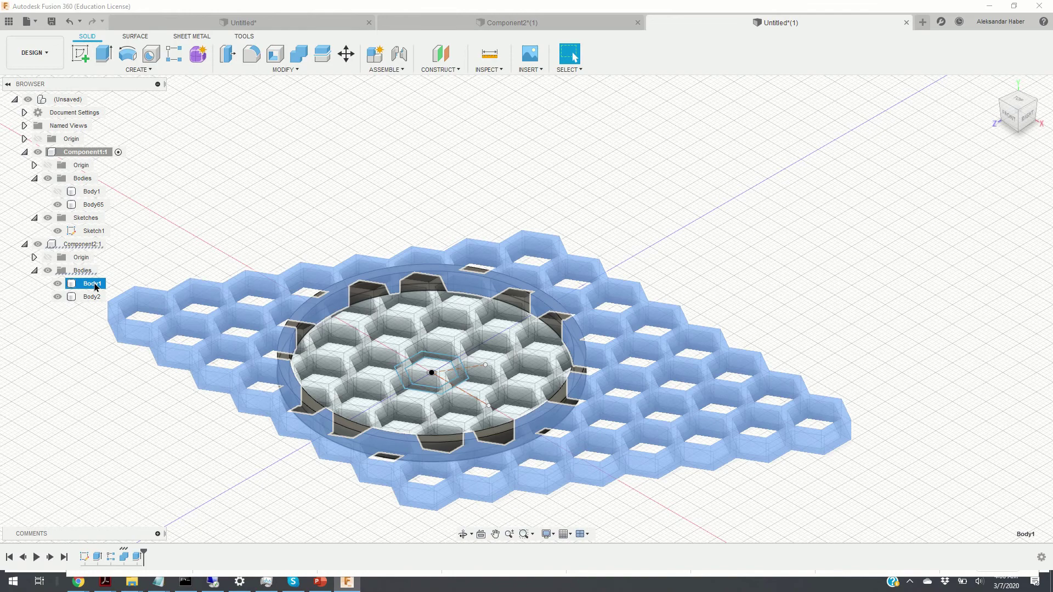
pyautogui.rightClick(94, 287)
pyautogui.click(123, 292)
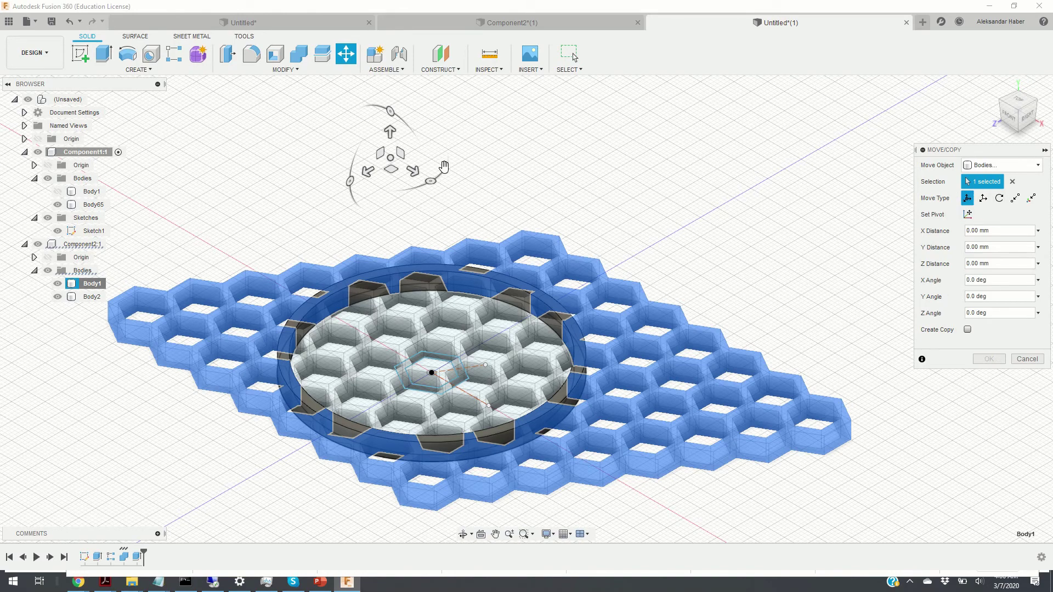
pyautogui.moveTo(391, 132); pyautogui.dragTo(403, 149)
pyautogui.scroll(3, 406, 157)
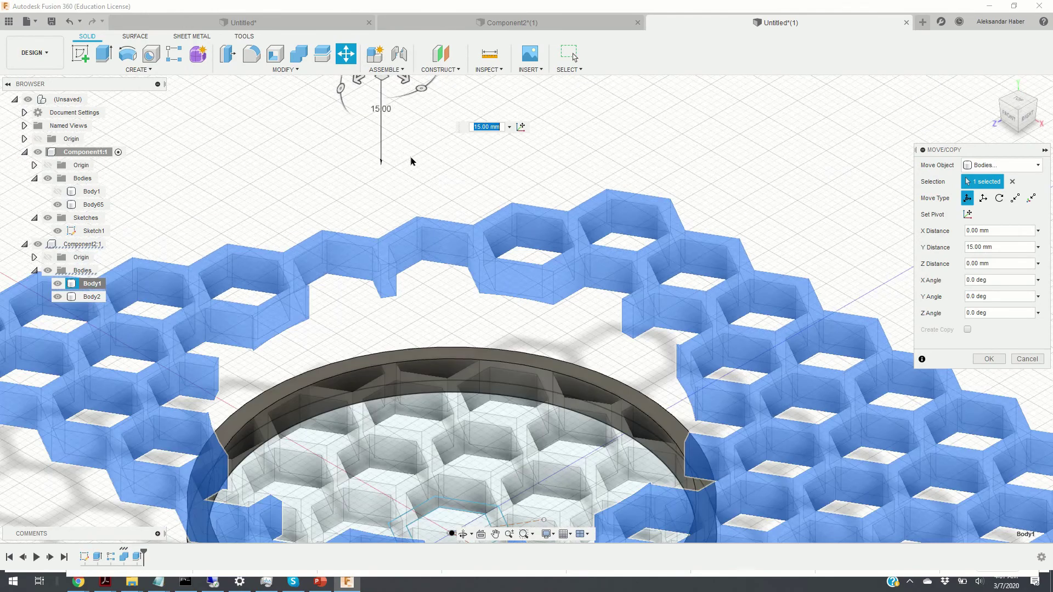
pyautogui.scroll(-5, 411, 166)
pyautogui.moveTo(399, 99); pyautogui.dragTo(399, 67)
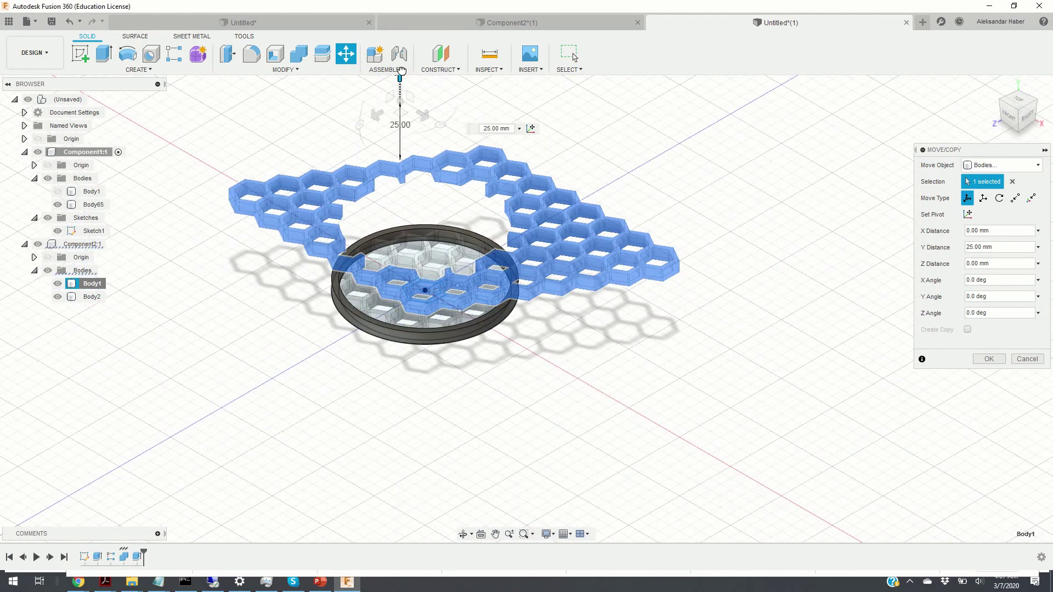
pyautogui.scroll(3, 427, 172)
pyautogui.scroll(-5, 428, 173)
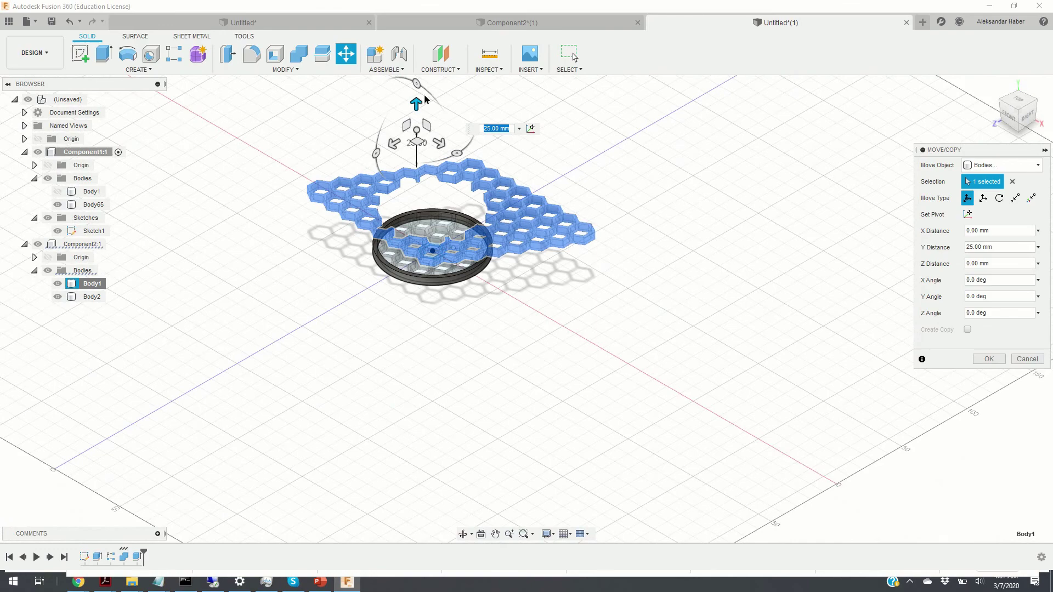
pyautogui.moveTo(416, 101); pyautogui.dragTo(416, 82)
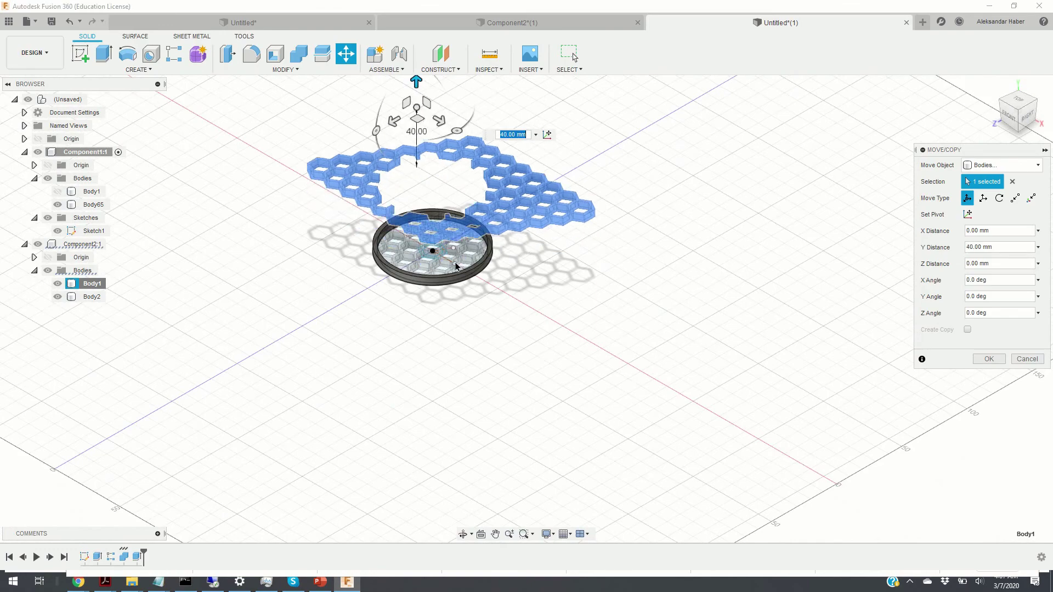
# Raise the outer honeycomb body to a Y distance of 170 mm and apply the move.
pyautogui.moveTo(452, 343); pyautogui.dragTo(434, 530, button='middle')
pyautogui.moveTo(403, 266); pyautogui.dragTo(411, 74)
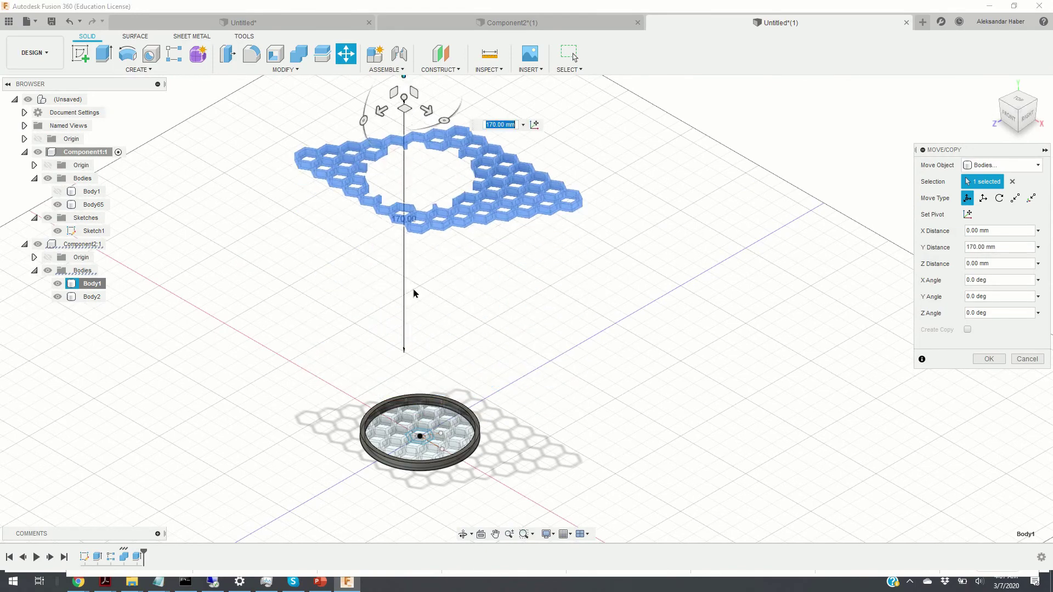
pyautogui.scroll(3, 426, 414)
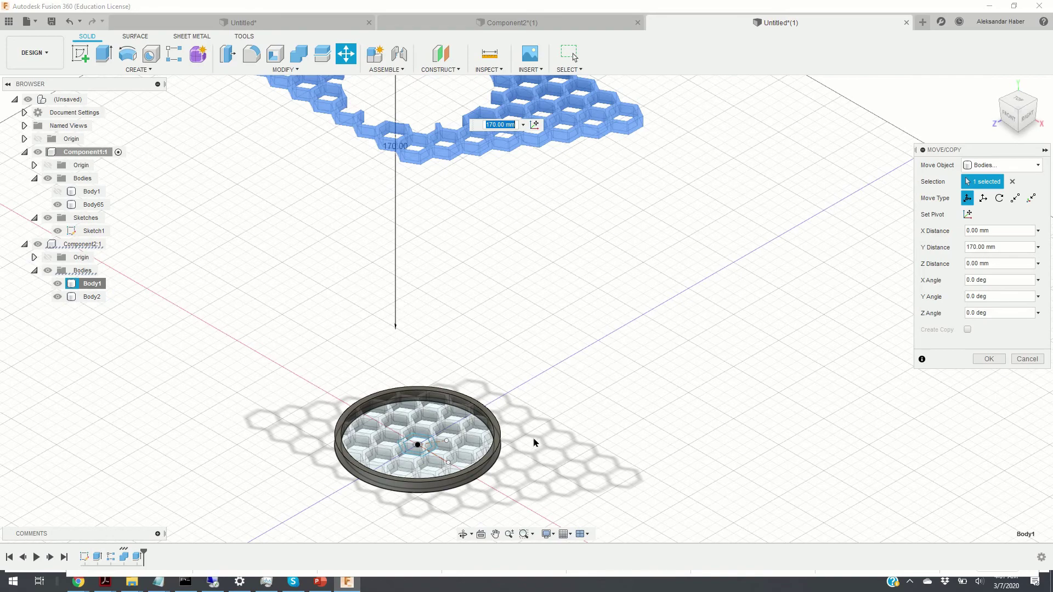
pyautogui.scroll(-2, 535, 442)
pyautogui.scroll(5, 531, 442)
pyautogui.scroll(-3, 524, 447)
pyautogui.moveTo(536, 440); pyautogui.dragTo(645, 413, button='middle')
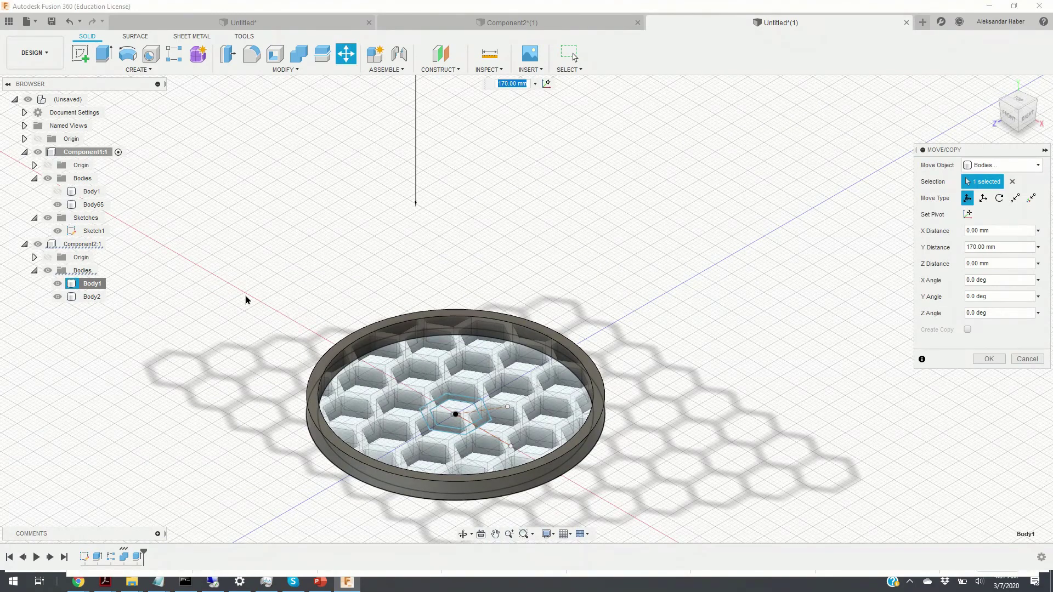
pyautogui.click(1004, 362)
# Combine the inner honeycomb body with the ring using the Join operation, creating the result as a new component.
pyautogui.click(255, 283)
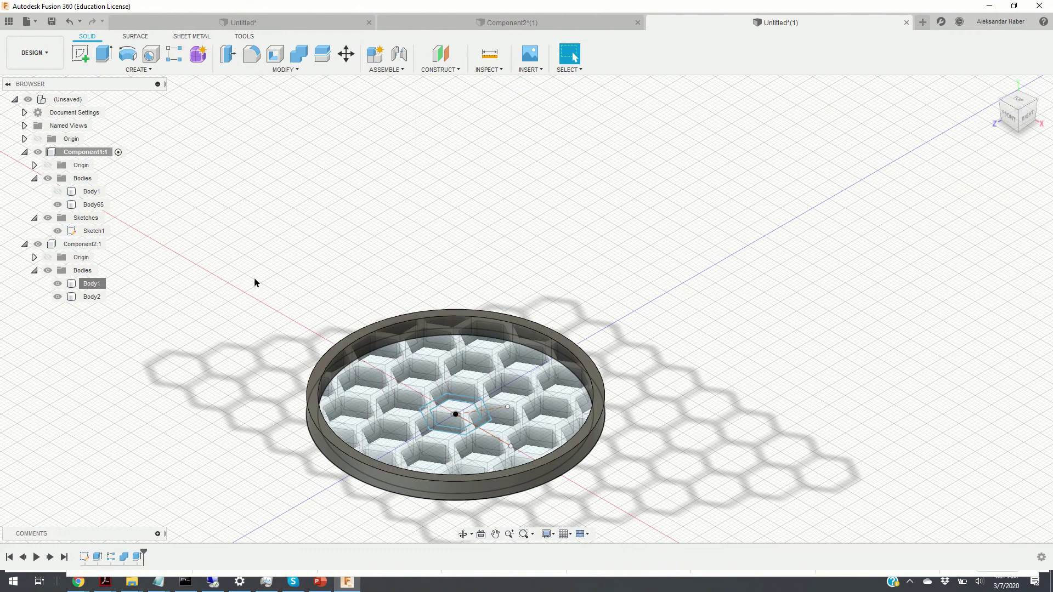
pyautogui.click(447, 397)
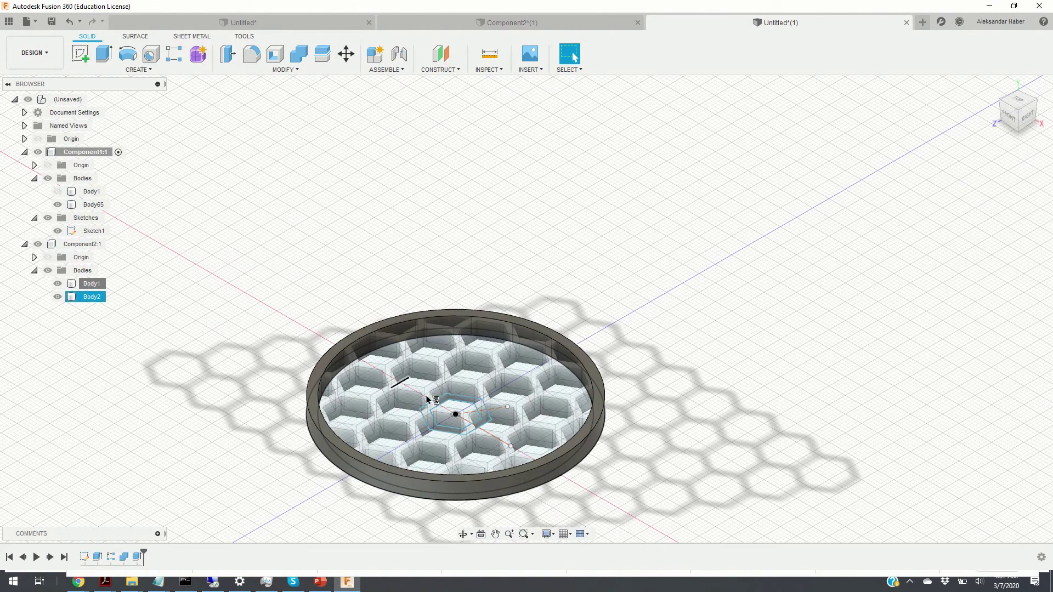
pyautogui.click(492, 317)
pyautogui.click(499, 455)
pyautogui.click(262, 279)
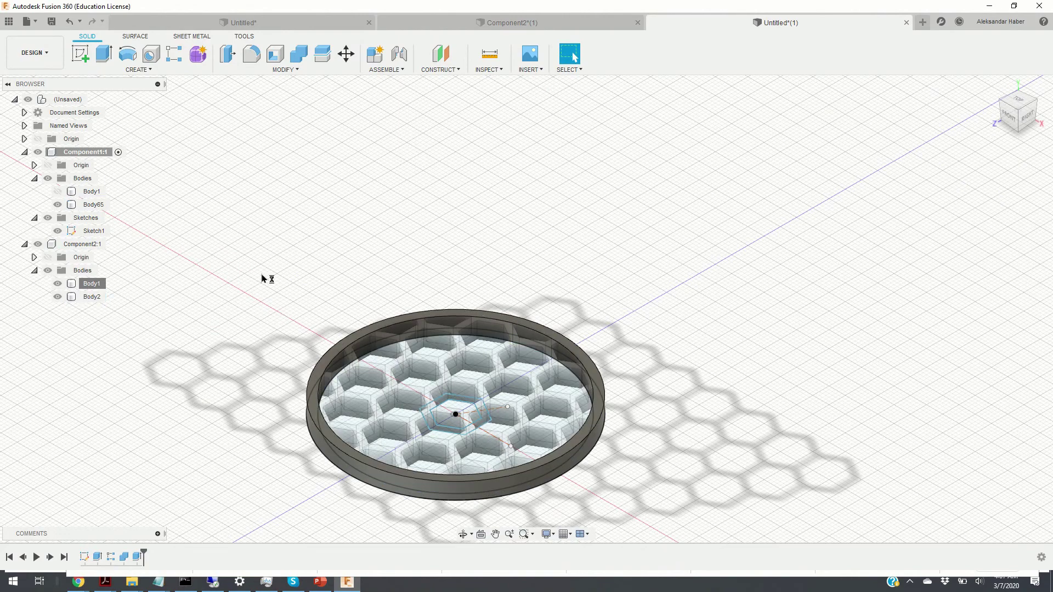
pyautogui.moveTo(239, 255)
pyautogui.mouseDown()
pyautogui.moveTo(286, 328)
pyautogui.moveTo(590, 497)
pyautogui.moveTo(668, 517)
pyautogui.mouseUp()
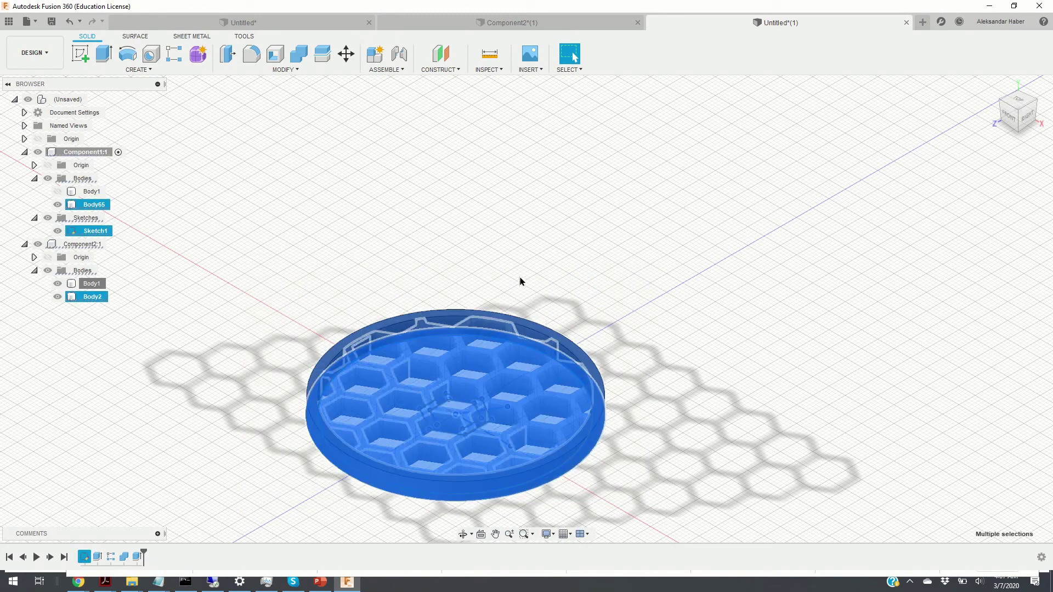
pyautogui.click(299, 54)
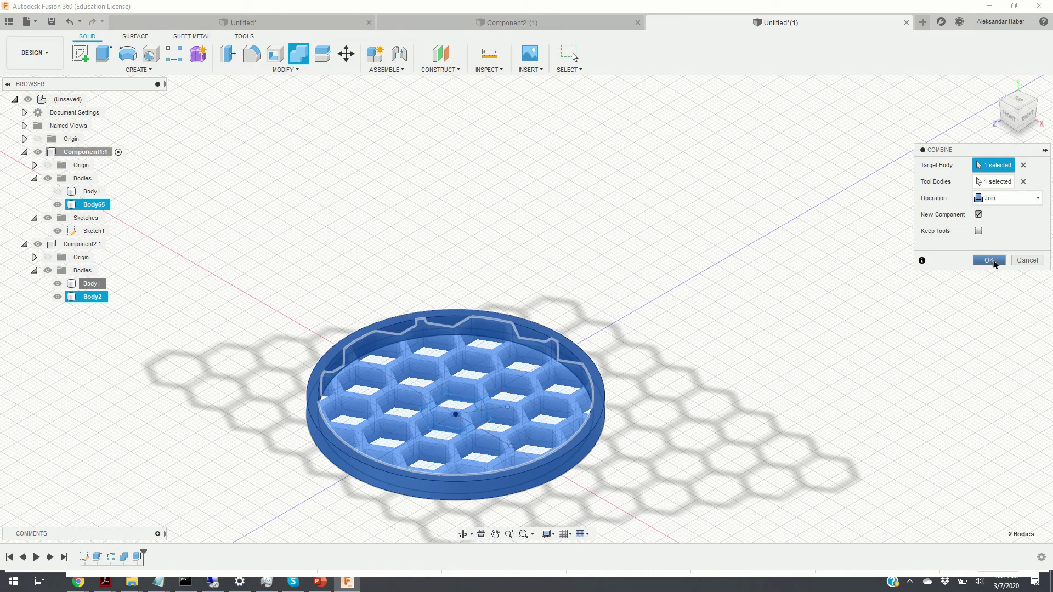
pyautogui.click(990, 260)
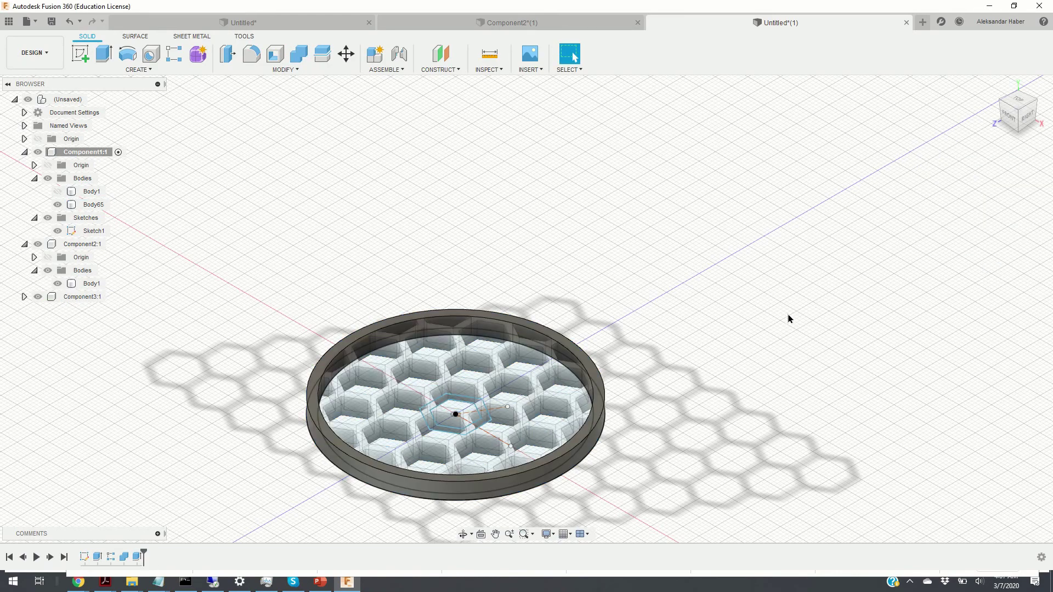
# Hide the outer honeycomb body in Component2 and Body65 in Component1, leaving the joined disc displayed.
pyautogui.click(57, 286)
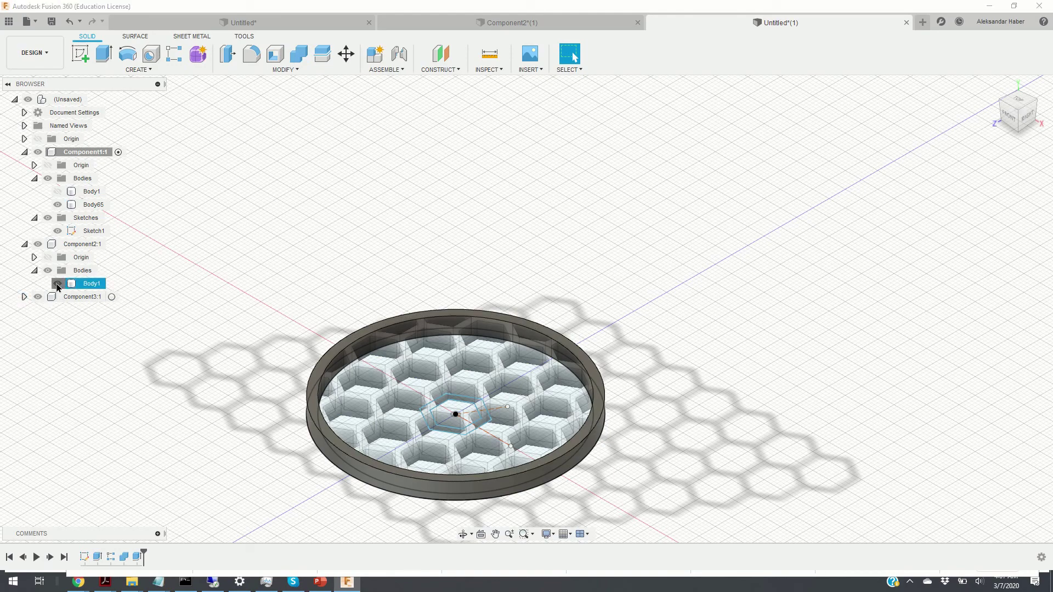
pyautogui.click(57, 284)
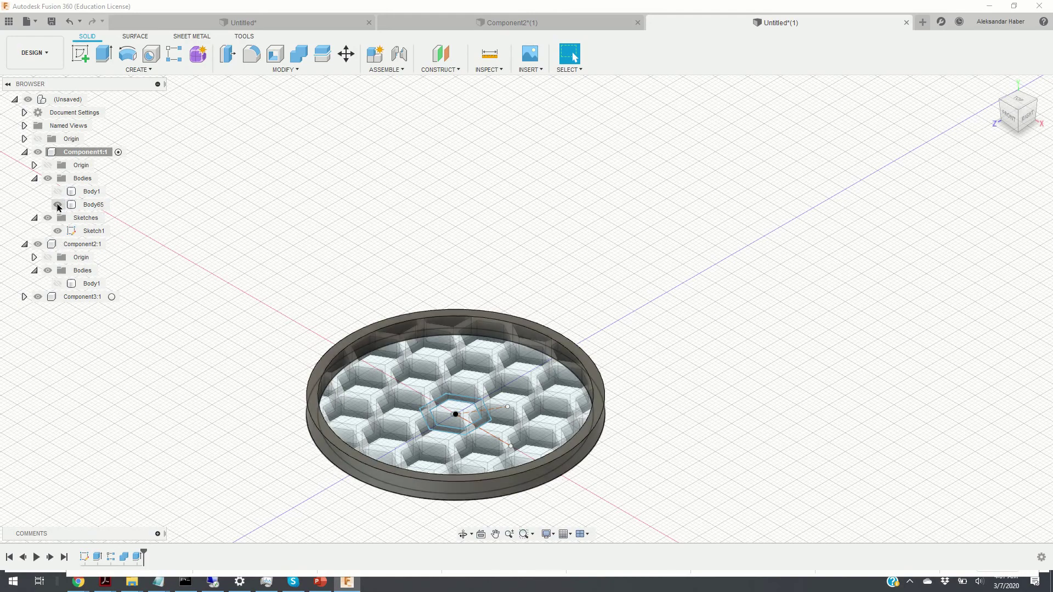
pyautogui.click(57, 206)
pyautogui.click(57, 205)
pyautogui.click(58, 205)
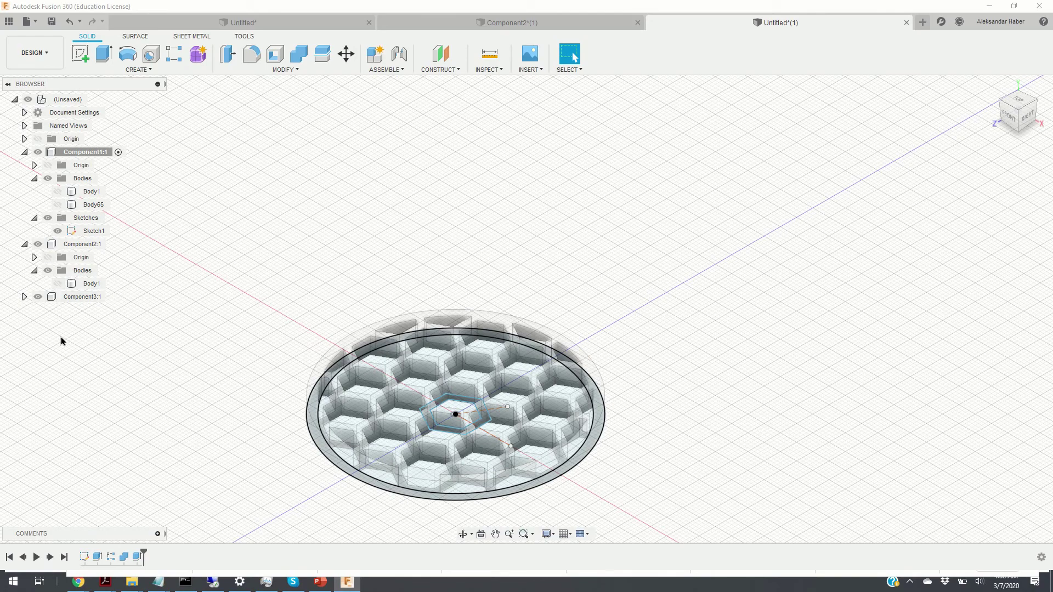
# Expand Component3 and its bodies in the model tree, and make Component3 the active component.
pyautogui.click(24, 297)
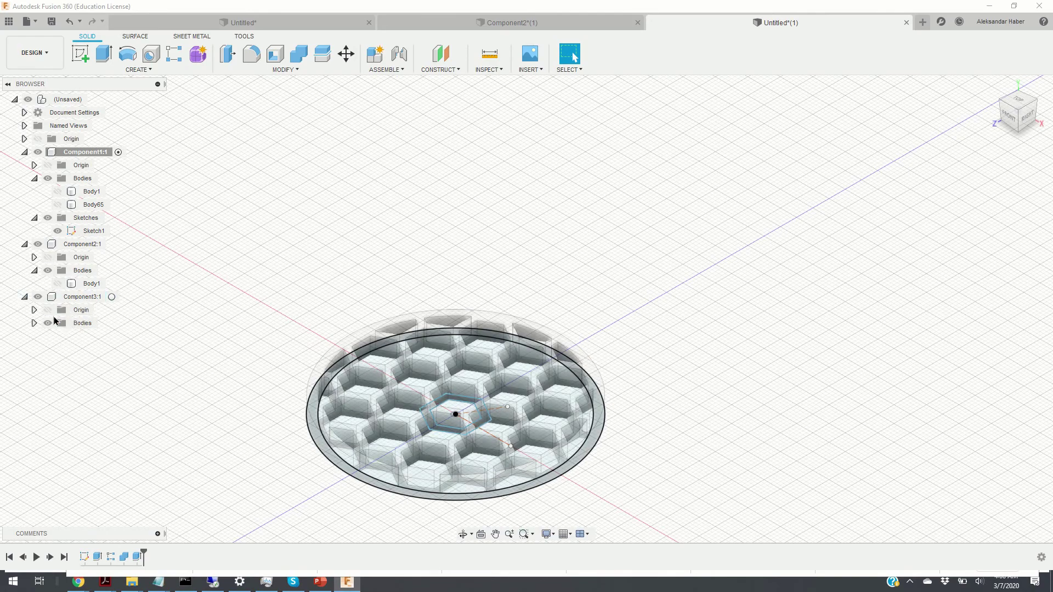
pyautogui.click(31, 326)
pyautogui.click(85, 336)
pyautogui.scroll(-2, 540, 375)
pyautogui.scroll(3, 403, 361)
pyautogui.scroll(-2, 403, 361)
pyautogui.scroll(1, 403, 361)
pyautogui.scroll(-3, 404, 361)
pyautogui.click(118, 297)
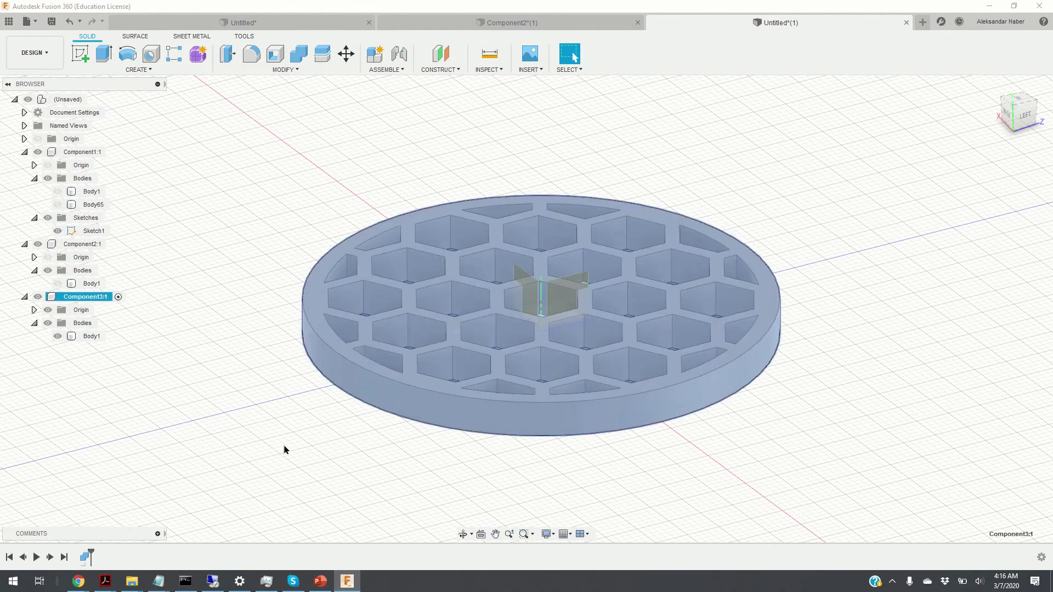
# Examine the joined honeycomb disc up close and from different angles, including the cell walls and their connection to the rim.
pyautogui.scroll(2, 291, 438)
pyautogui.scroll(-2, 247, 395)
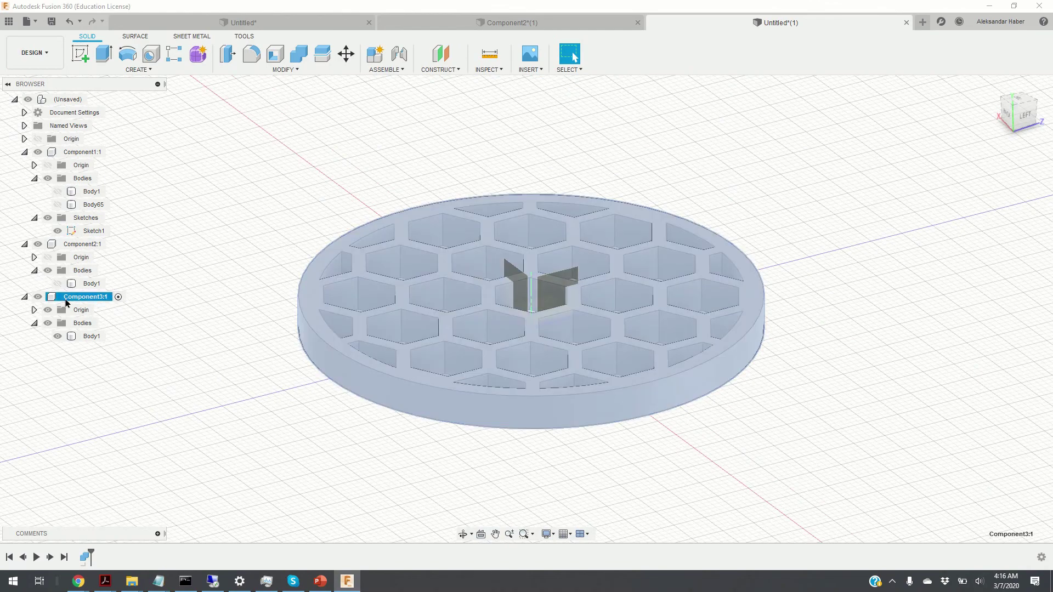
pyautogui.scroll(1, 255, 419)
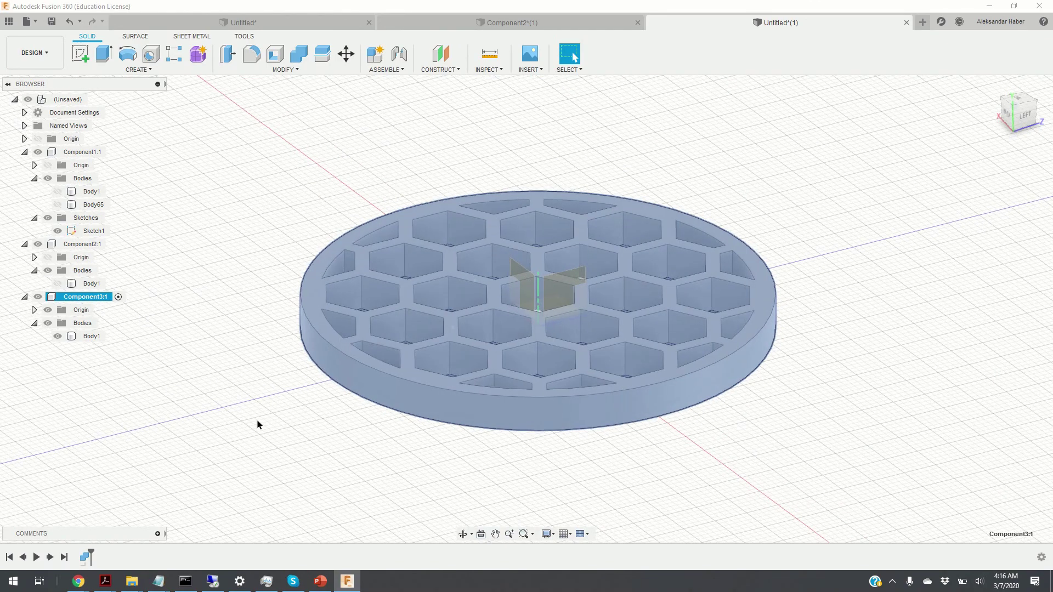
pyautogui.scroll(2, 196, 437)
pyautogui.click(92, 336)
pyautogui.scroll(-2, 604, 351)
pyautogui.scroll(3, 616, 352)
pyautogui.scroll(-2, 750, 325)
pyautogui.moveTo(872, 340); pyautogui.dragTo(483, 377, button='middle')
pyautogui.scroll(1, 482, 377)
pyautogui.scroll(1, 471, 376)
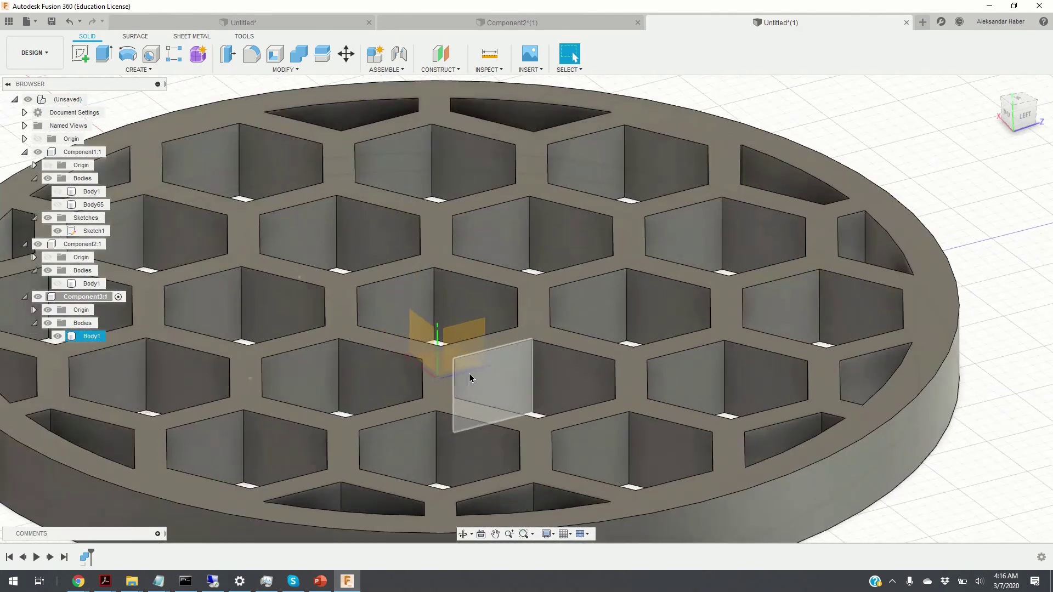
pyautogui.scroll(-4, 470, 371)
pyautogui.click(389, 551)
pyautogui.click(463, 534)
pyautogui.moveTo(447, 442); pyautogui.dragTo(480, 446)
pyautogui.scroll(5, 480, 445)
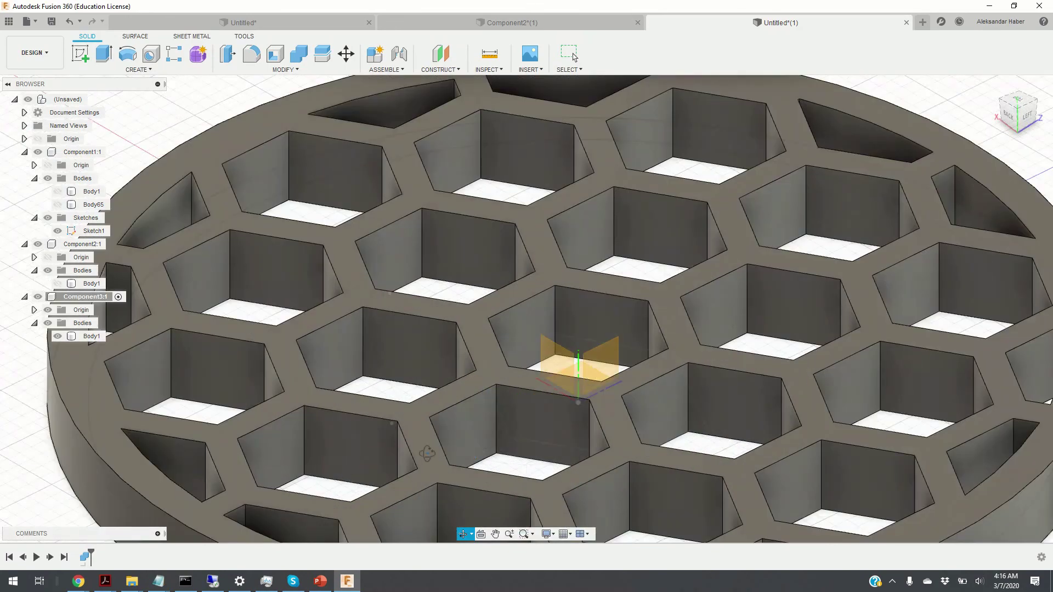
pyautogui.scroll(-8, 476, 476)
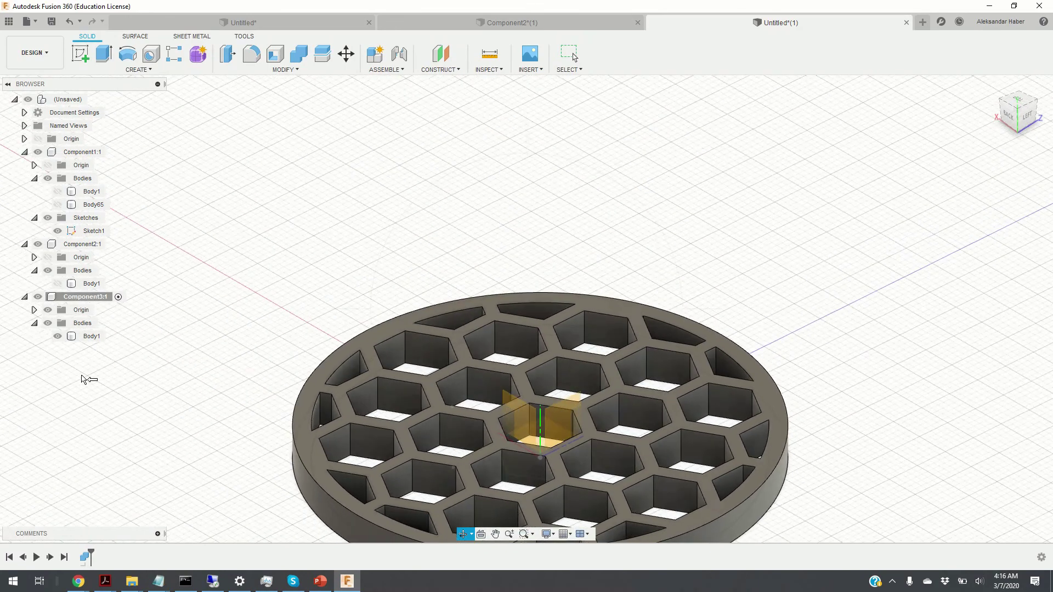
# Apply the Bronze - Patina appearance to the joined disc body in Component3.
pyautogui.click(84, 328)
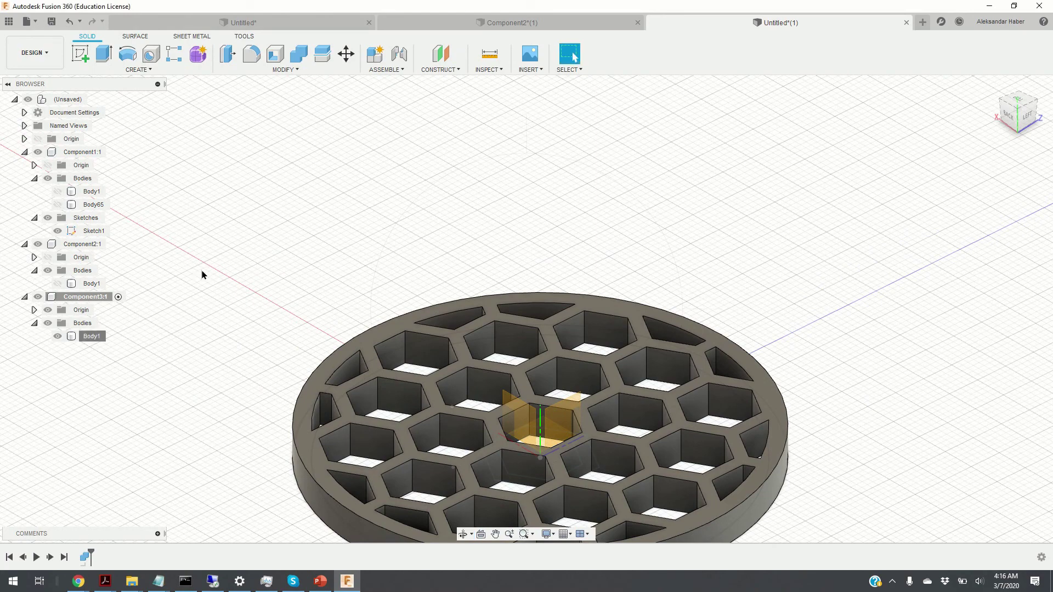
pyautogui.rightClick(93, 337)
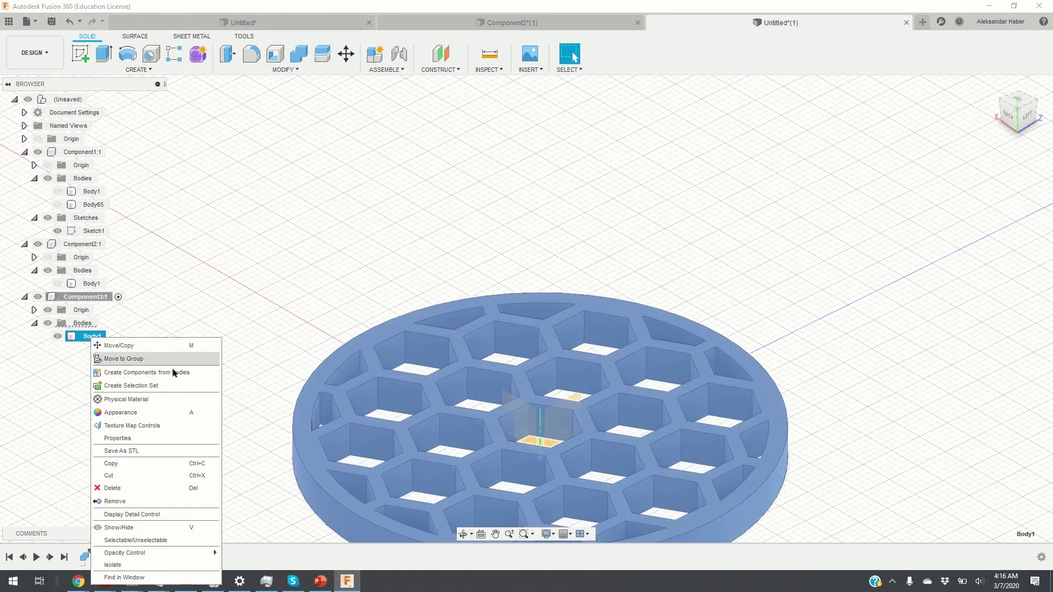
pyautogui.click(157, 413)
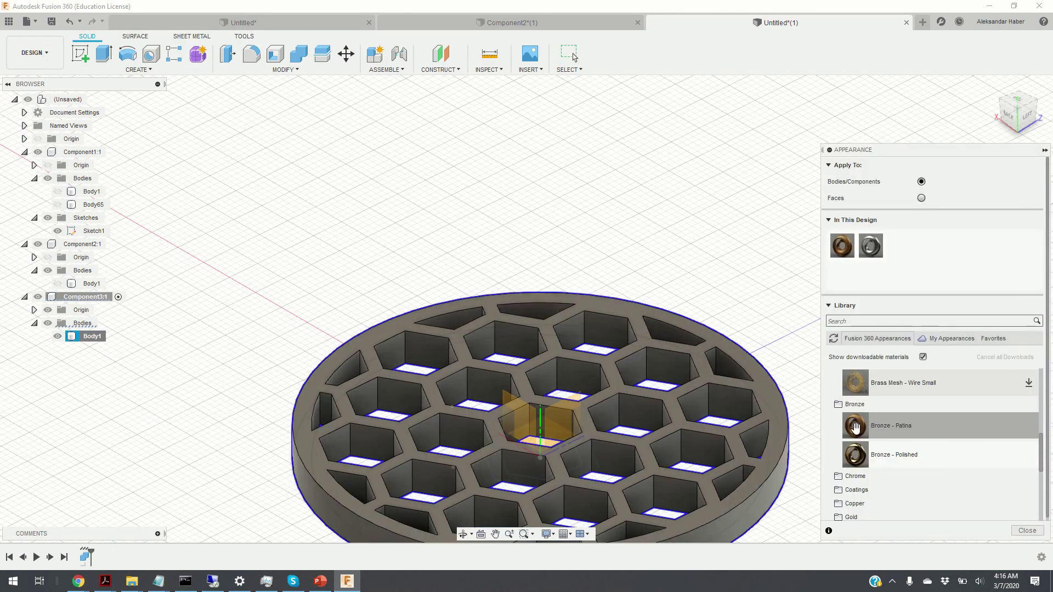
pyautogui.moveTo(844, 250); pyautogui.dragTo(774, 388)
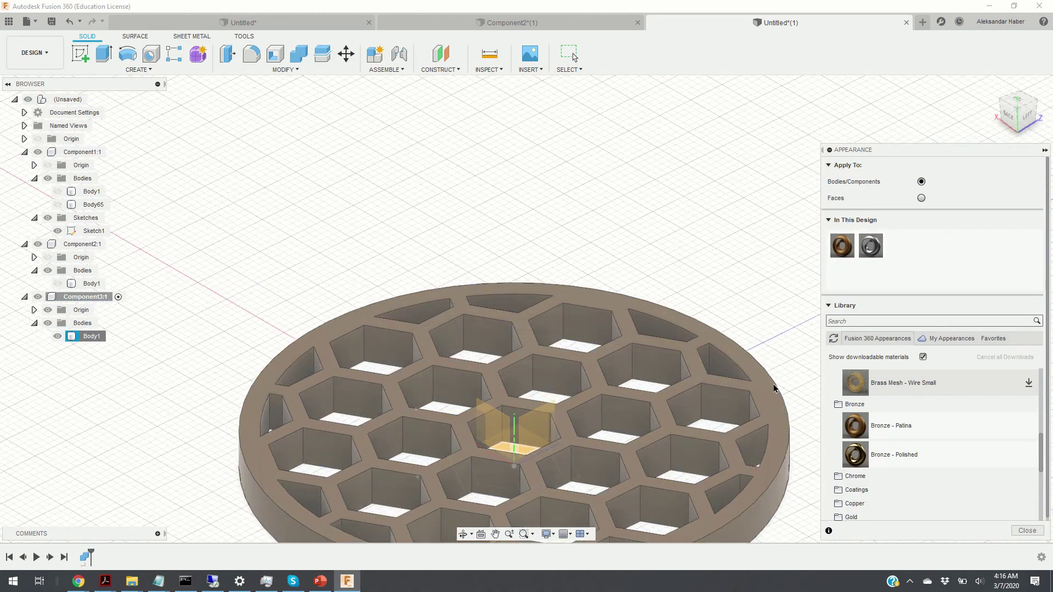
pyautogui.press('F6')
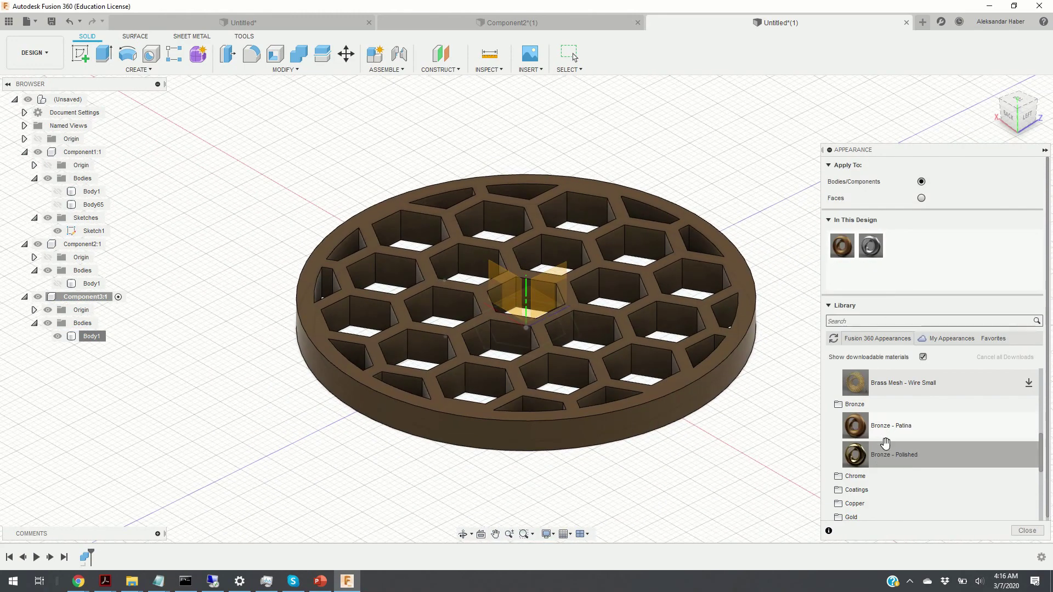
pyautogui.click(853, 477)
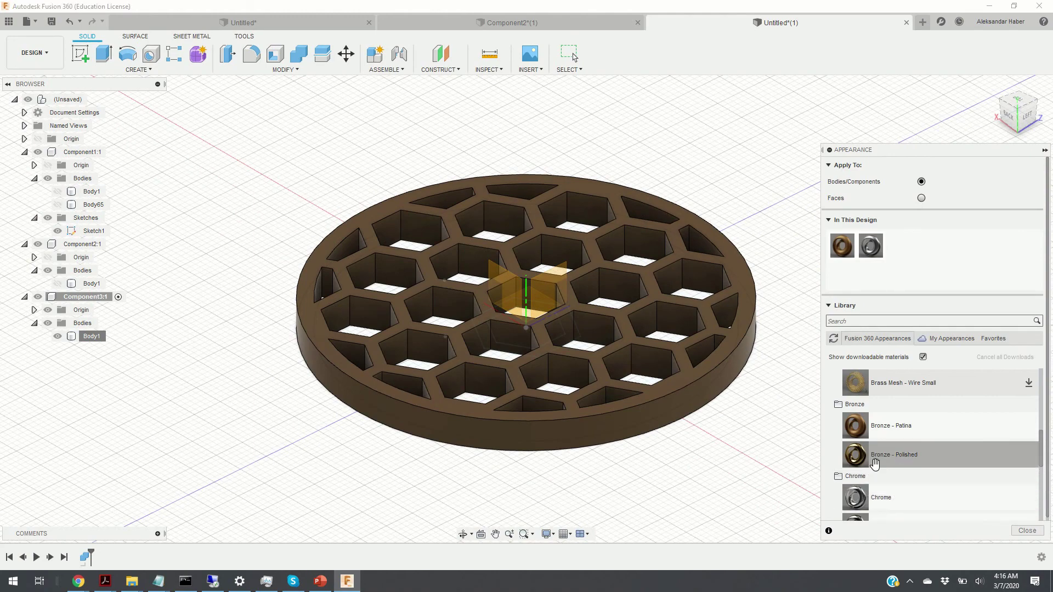
pyautogui.moveTo(857, 430); pyautogui.dragTo(734, 353)
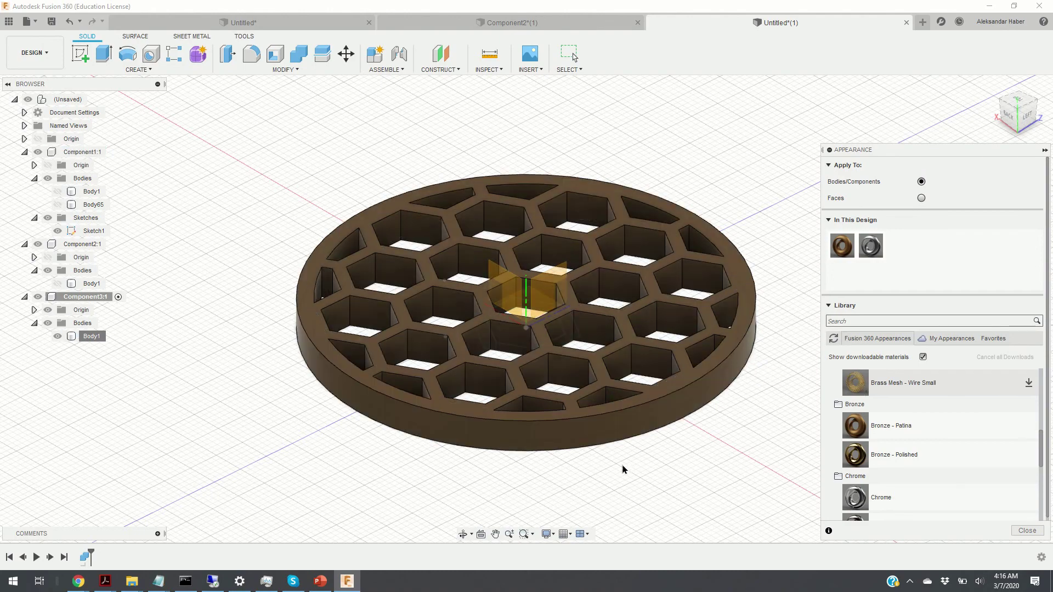
# Inspect the bronze-finished honeycomb disc from above and from the side.
pyautogui.scroll(3, 575, 464)
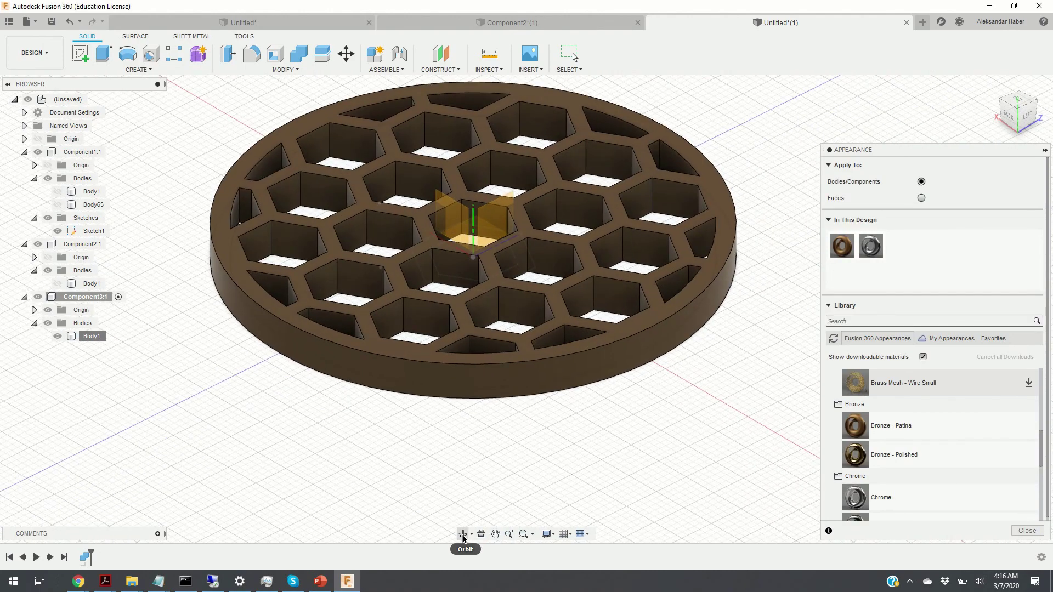
pyautogui.click(463, 534)
pyautogui.moveTo(463, 440); pyautogui.dragTo(450, 481)
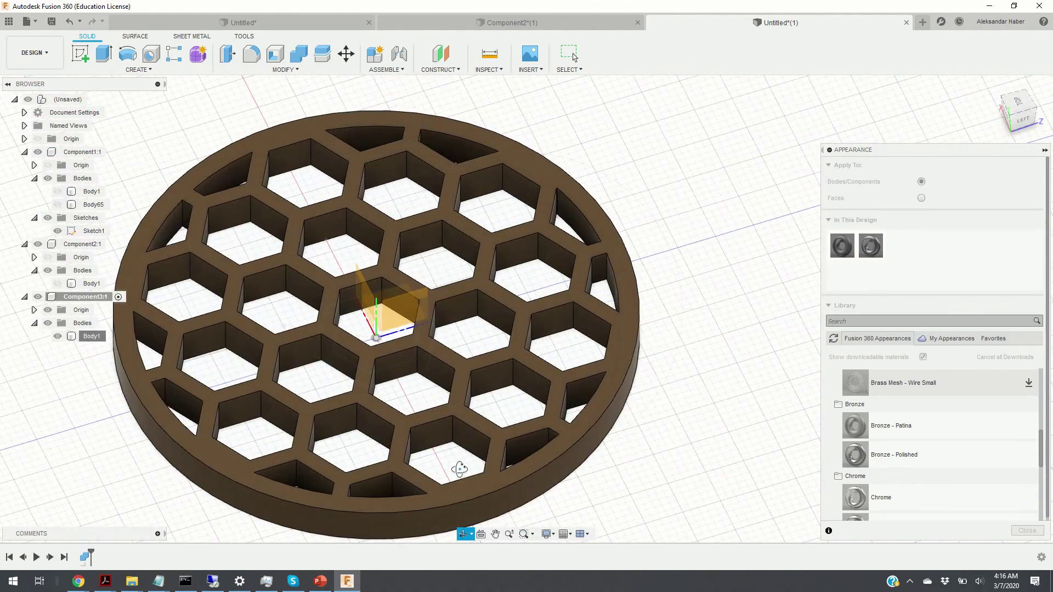
pyautogui.moveTo(501, 448); pyautogui.dragTo(460, 452)
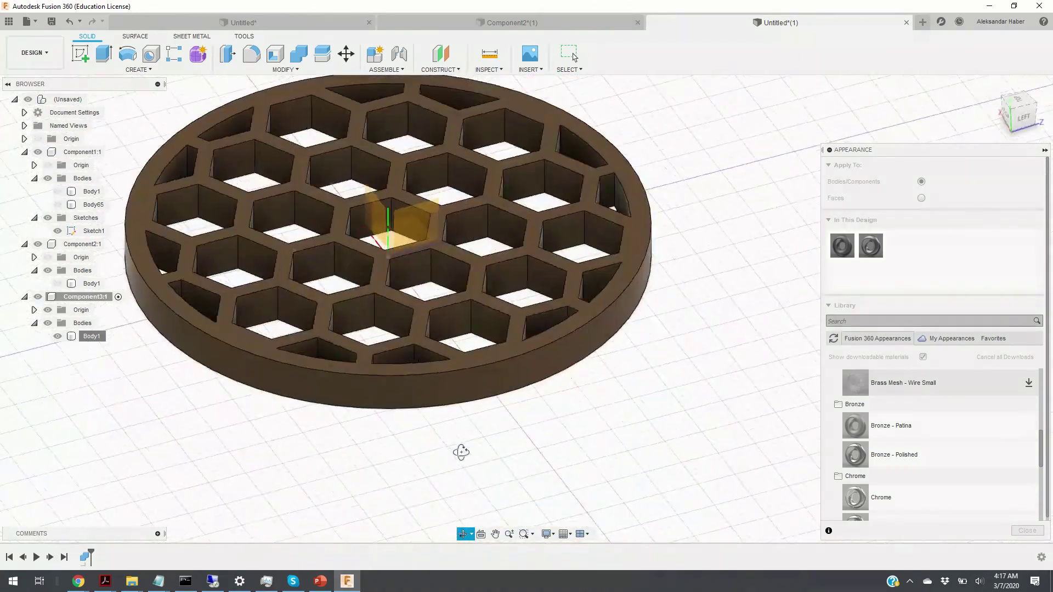